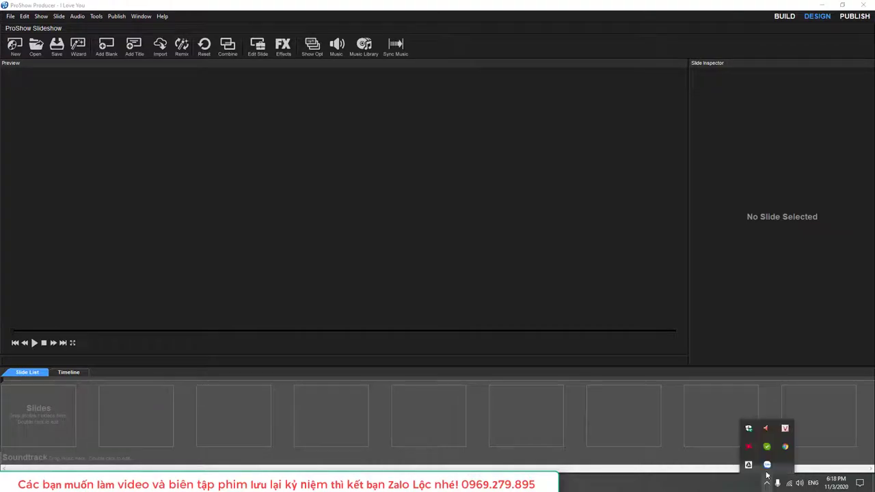
# Switch to Zalo, review the client's conversation and profile details, and return to the slideshow project
pyautogui.click(767, 465)
pyautogui.click(85, 195)
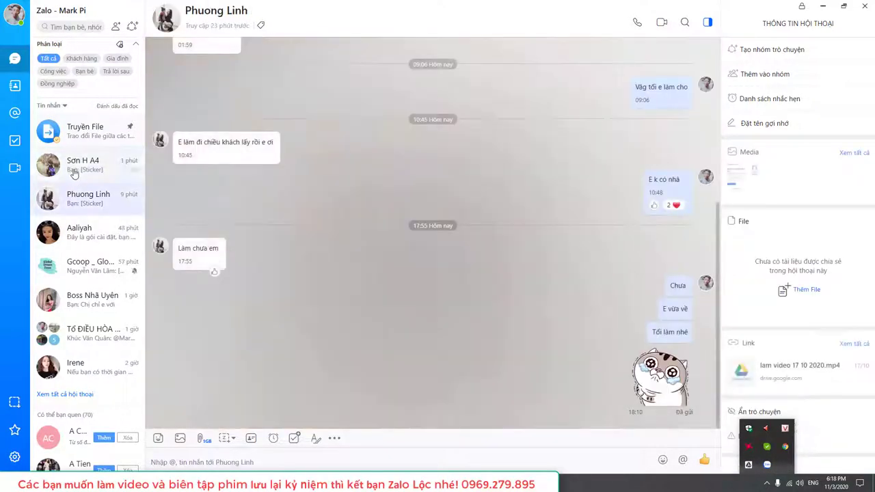
pyautogui.click(165, 17)
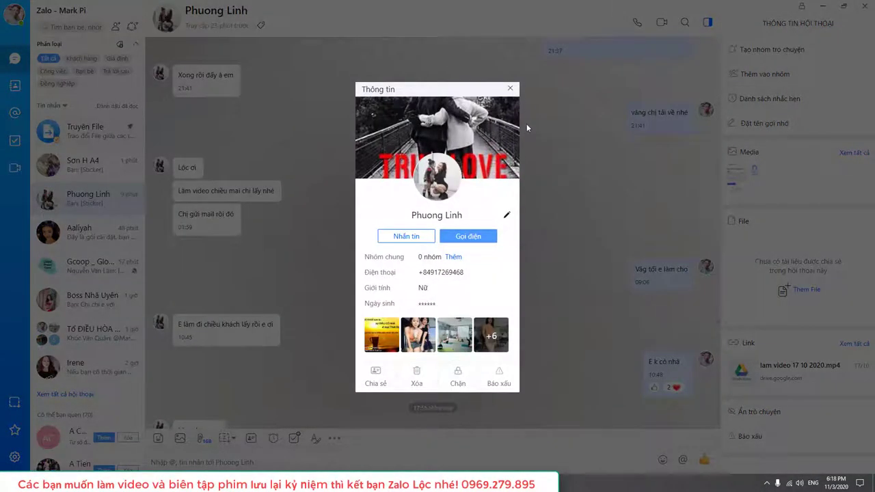
pyautogui.click(510, 88)
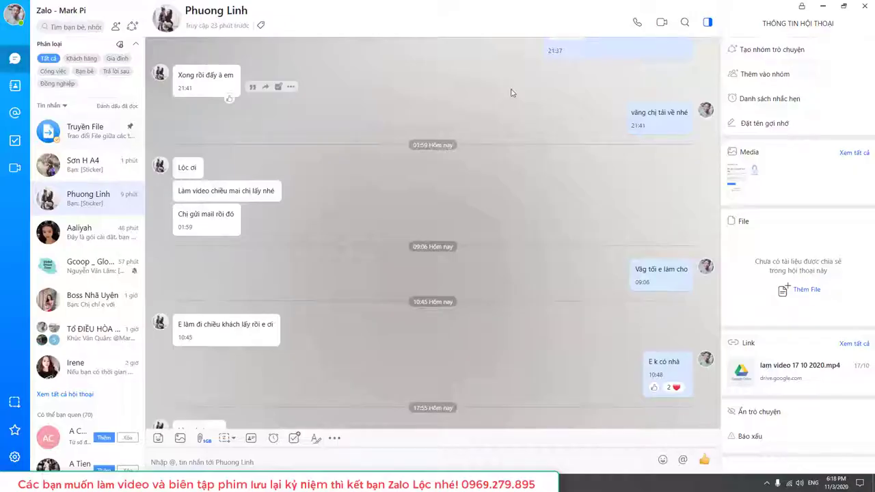
pyautogui.click(822, 5)
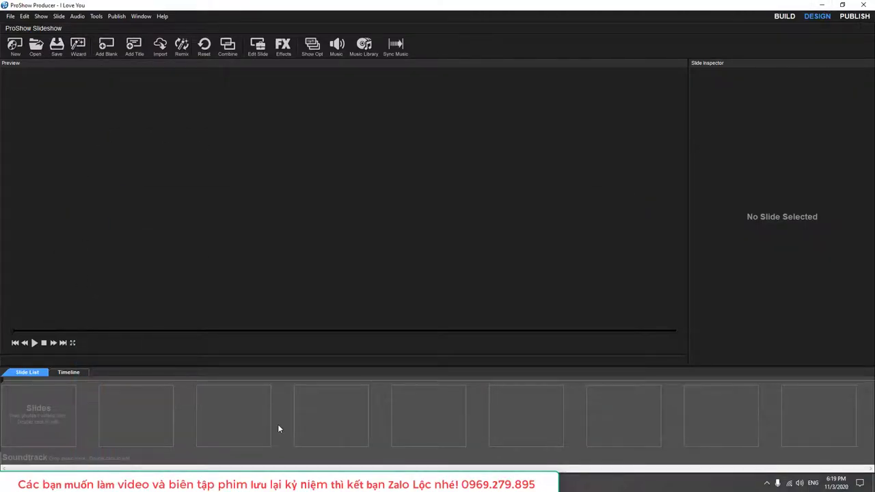
# Find the "album 2525" archive in the LAM VIEC O DAY folder and extract it in place
pyautogui.click(167, 483)
pyautogui.scroll(-7, 428, 255)
pyautogui.scroll(7, 531, 309)
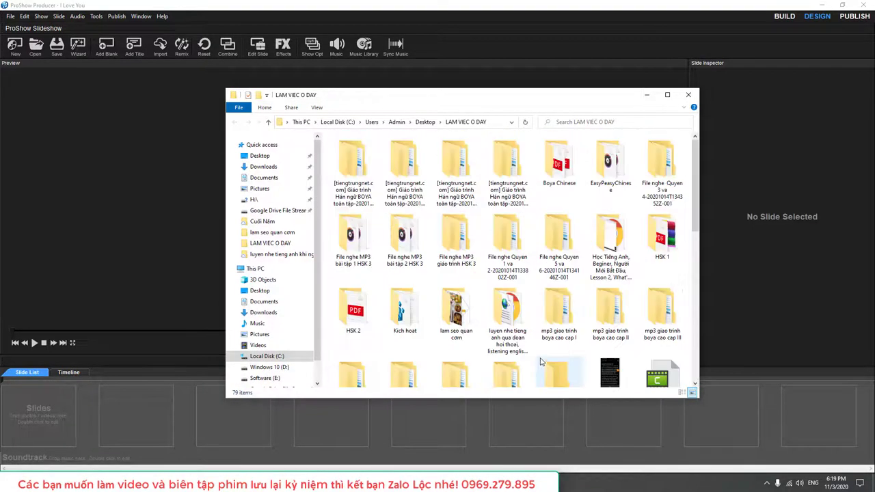
pyautogui.scroll(-5, 502, 275)
pyautogui.scroll(3, 503, 274)
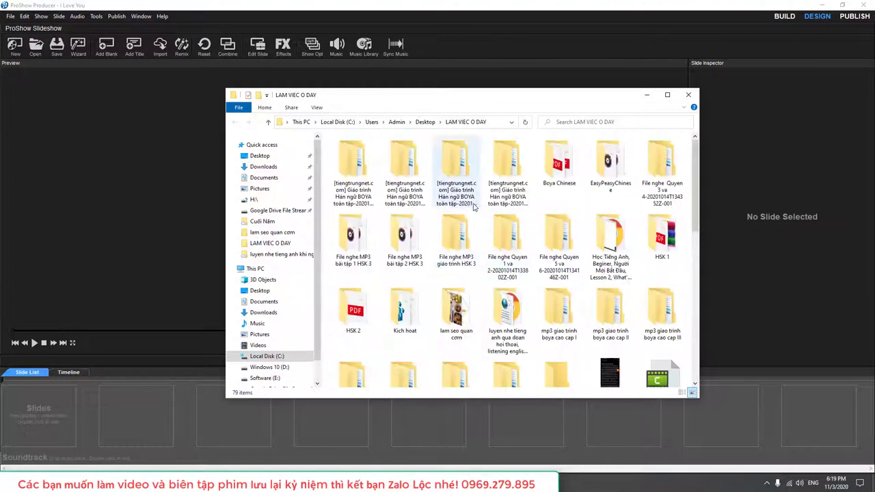
pyautogui.scroll(-3, 530, 337)
pyautogui.rightClick(345, 231)
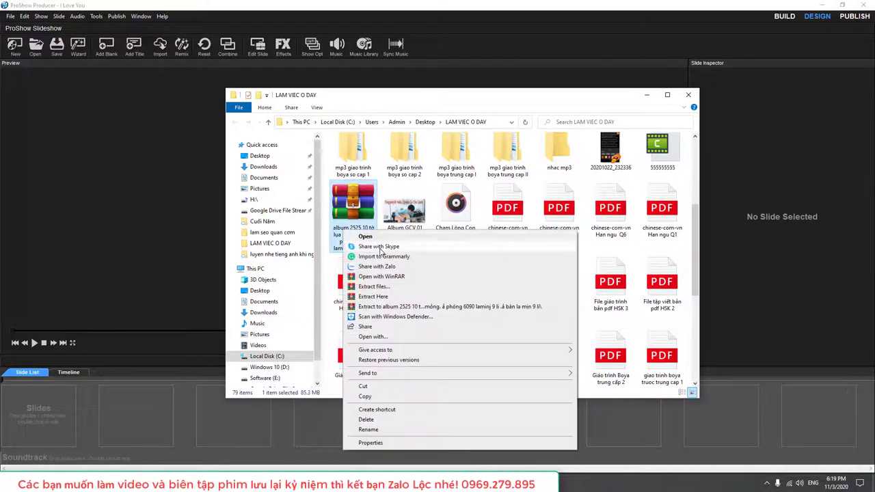
pyautogui.click(387, 297)
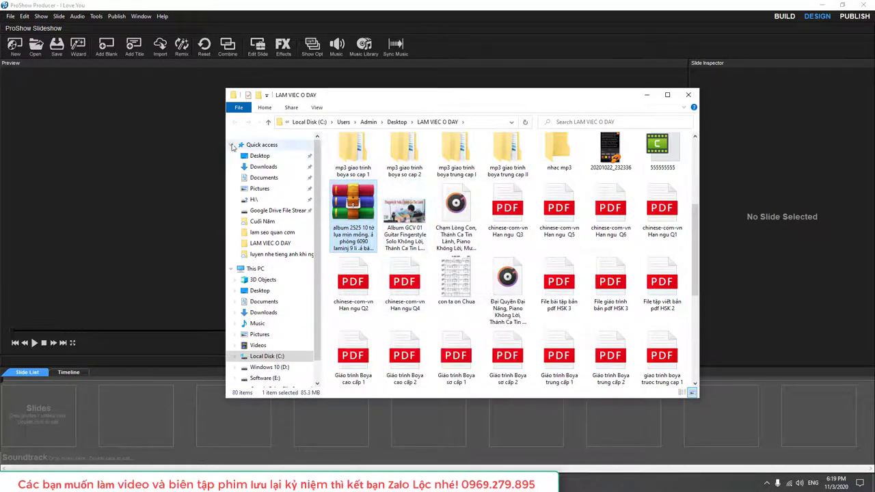
# Locate the extracted "album 2525" folder among the items in LAM VIEC O DAY and open it
pyautogui.scroll(2, 499, 311)
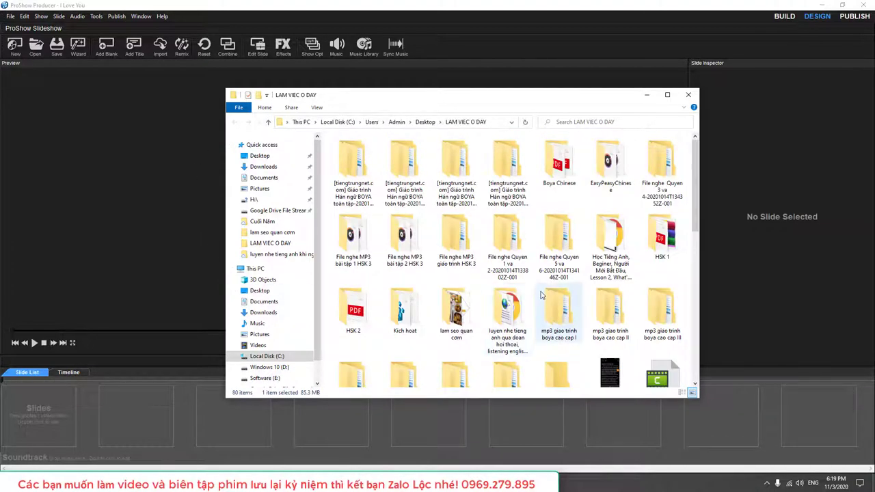
pyautogui.scroll(2, 542, 376)
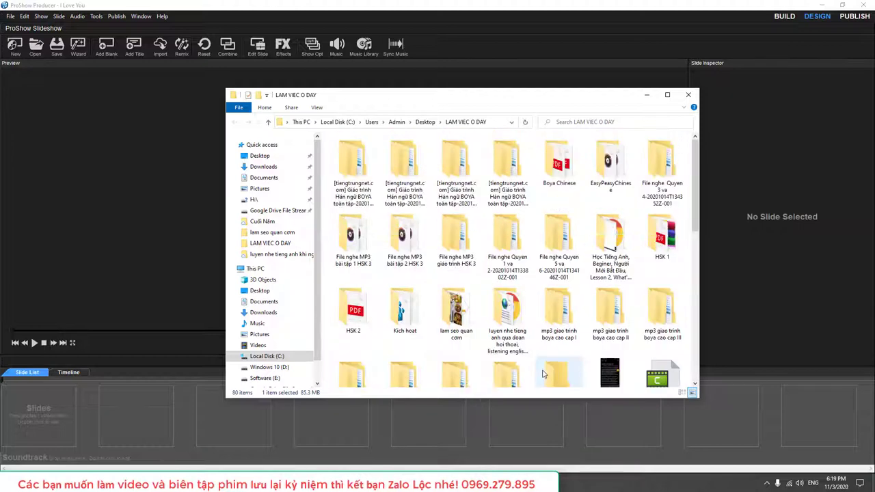
pyautogui.scroll(-2, 313, 280)
pyautogui.scroll(-7, 458, 335)
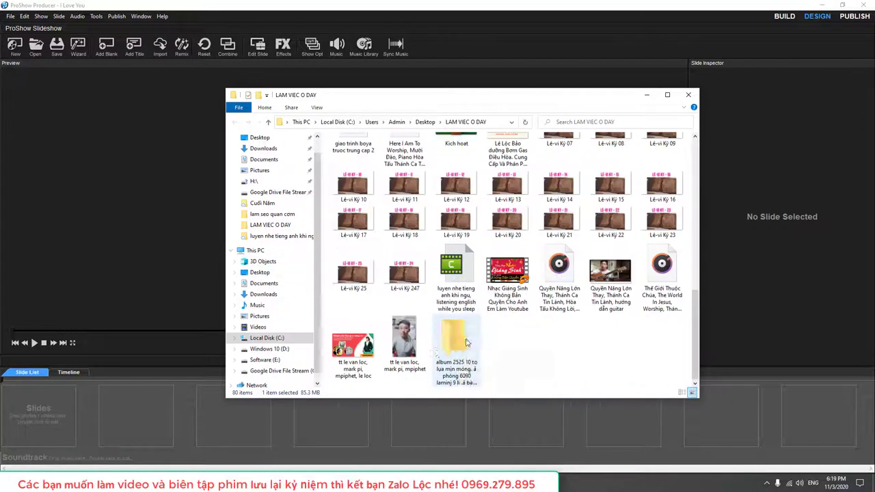
pyautogui.doubleClick(465, 342)
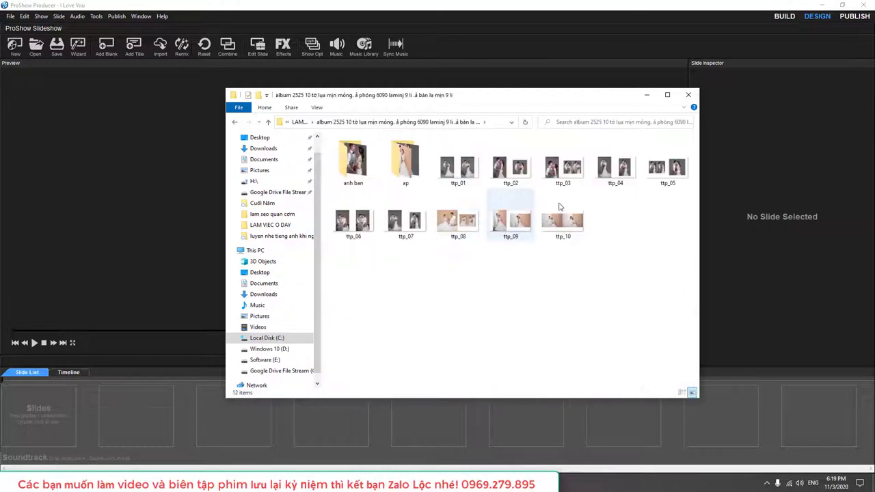
# Preview the album spreads ttp_10 and ttp_09 in the photo viewer and close it
pyautogui.doubleClick(563, 222)
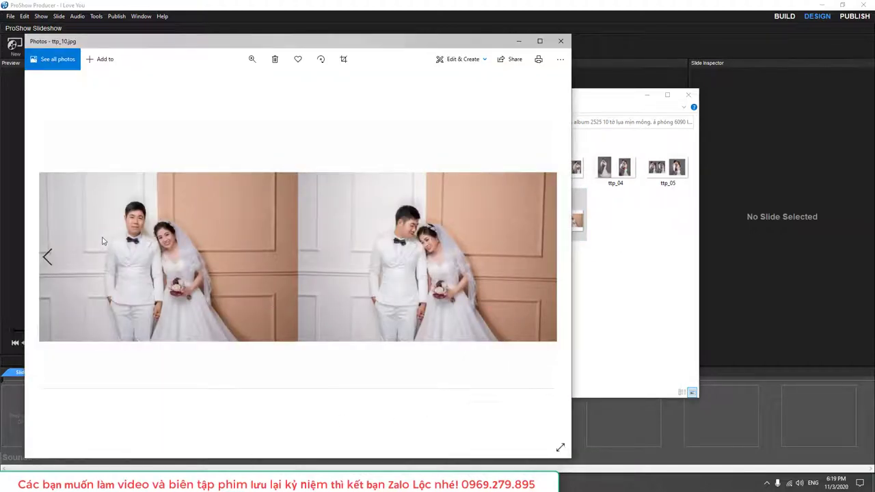
pyautogui.click(47, 257)
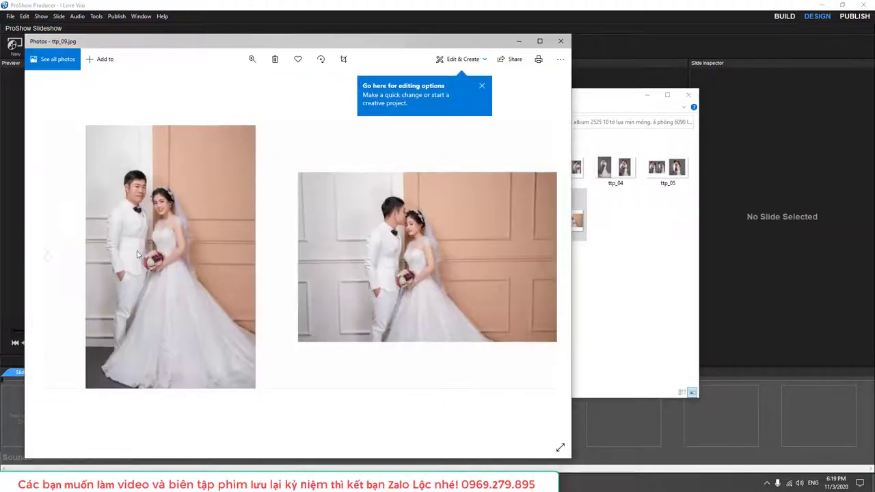
pyautogui.click(560, 42)
pyautogui.doubleClick(406, 161)
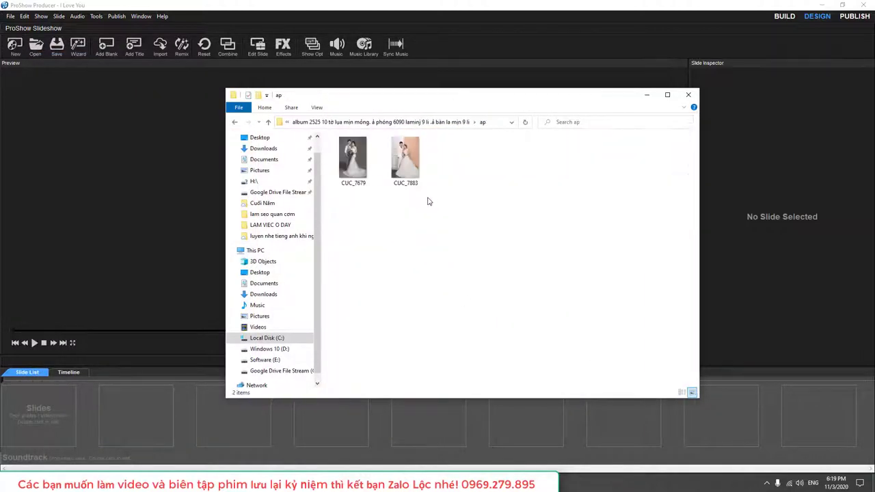
pyautogui.hotkey('ctrl', 'a')
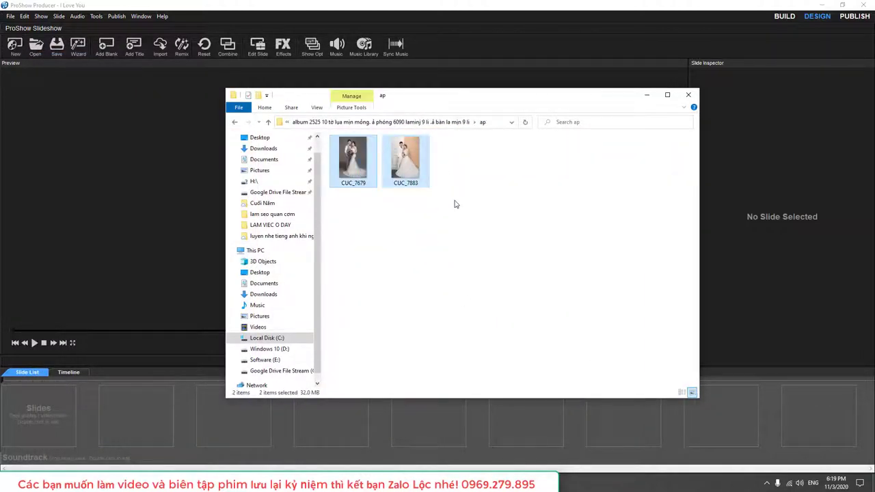
pyautogui.click(234, 122)
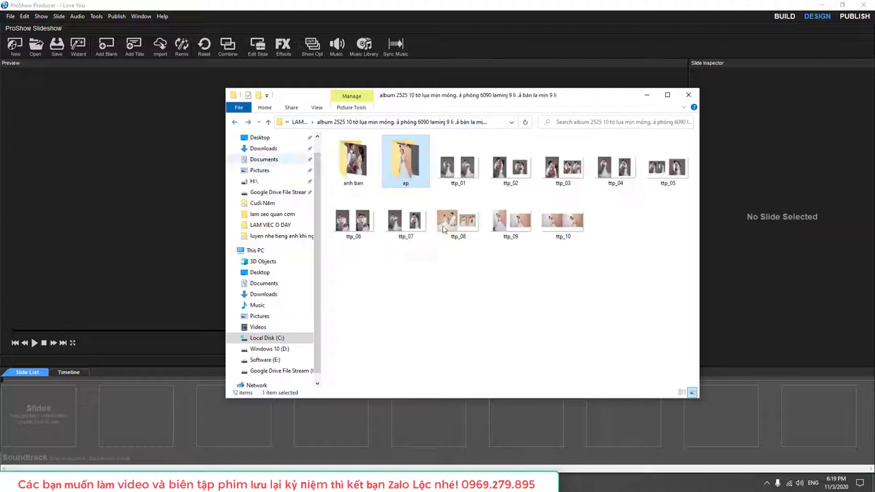
pyautogui.rightClick(592, 259)
pyautogui.rightClick(514, 318)
pyautogui.rightClick(424, 285)
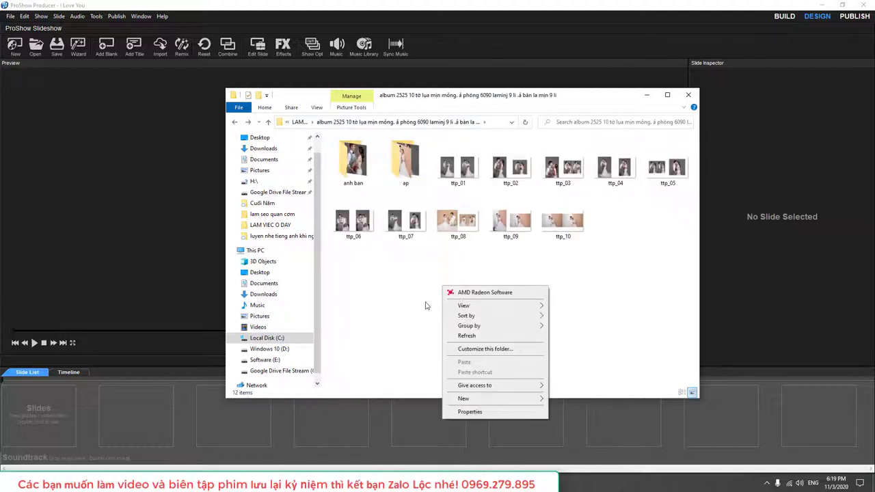
pyautogui.click(401, 309)
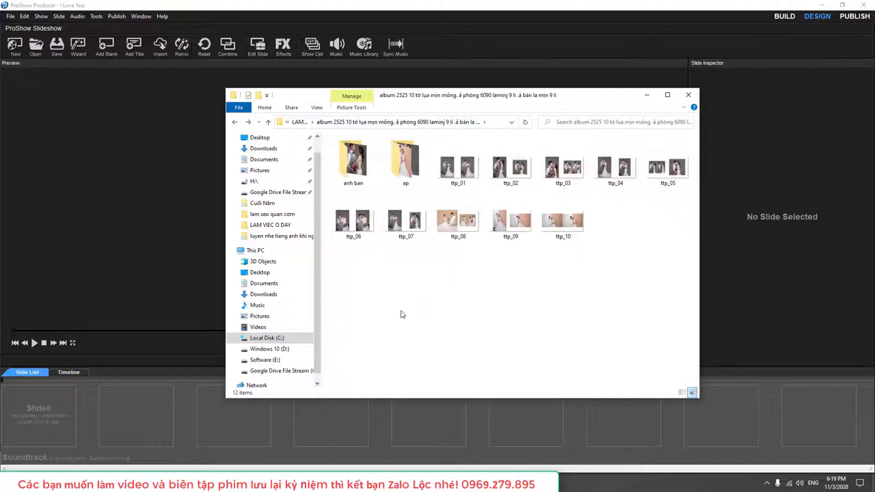
# Move the photos CUC_7679 and CUC_7883 from the ap subfolder into the main album folder
pyautogui.doubleClick(405, 161)
pyautogui.hotkey('ctrl', 'a')
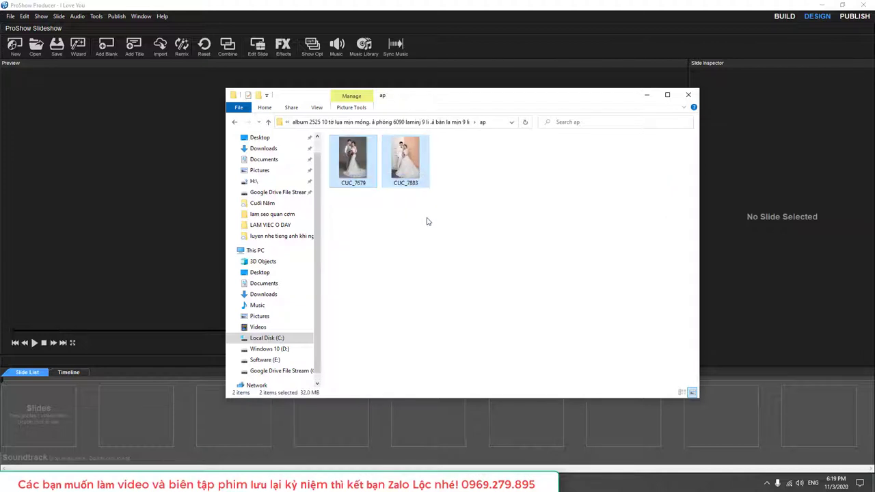
pyautogui.hotkey('ctrl', 'x')
pyautogui.click(299, 123)
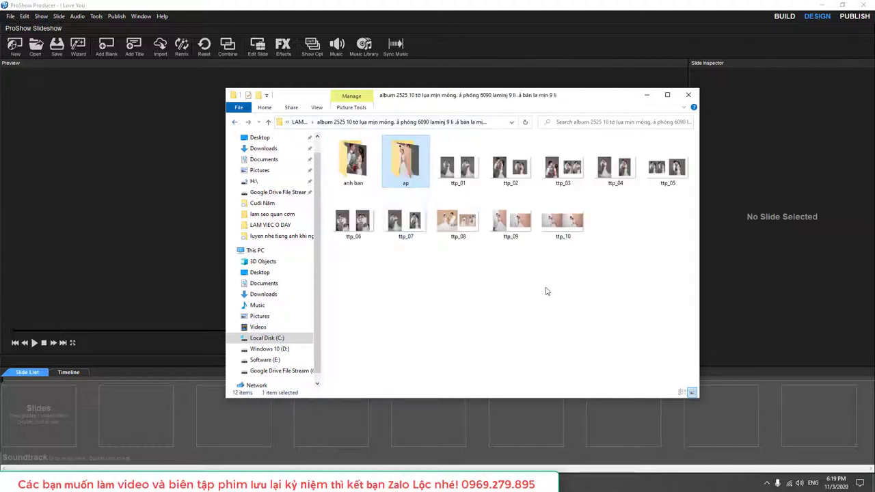
pyautogui.rightClick(547, 287)
pyautogui.click(571, 362)
# Try to move ttp_05 from the anh ban subfolder into the album folder, comparing the two same-named files
pyautogui.doubleClick(353, 161)
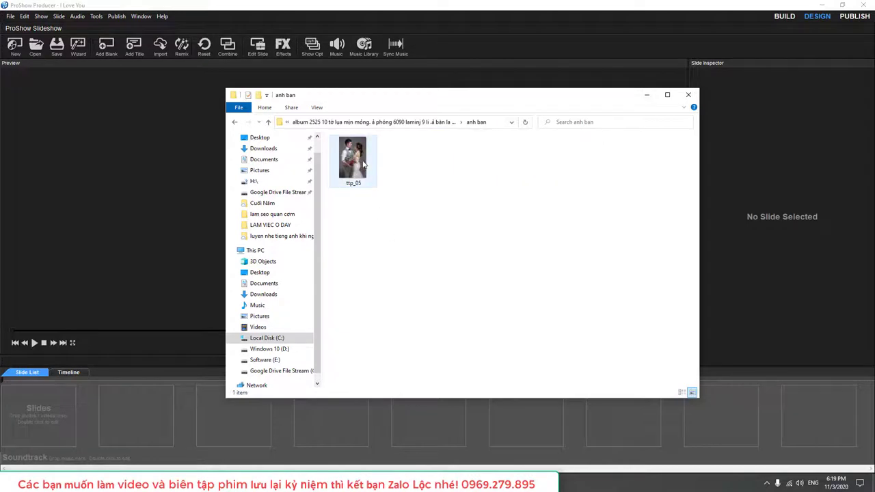
pyautogui.rightClick(362, 157)
pyautogui.click(404, 411)
pyautogui.click(234, 122)
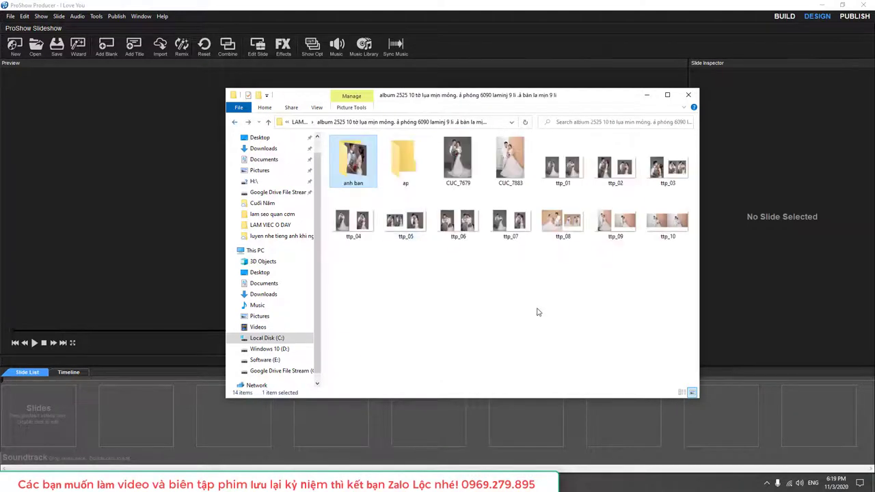
pyautogui.hotkey('ctrl', 'v')
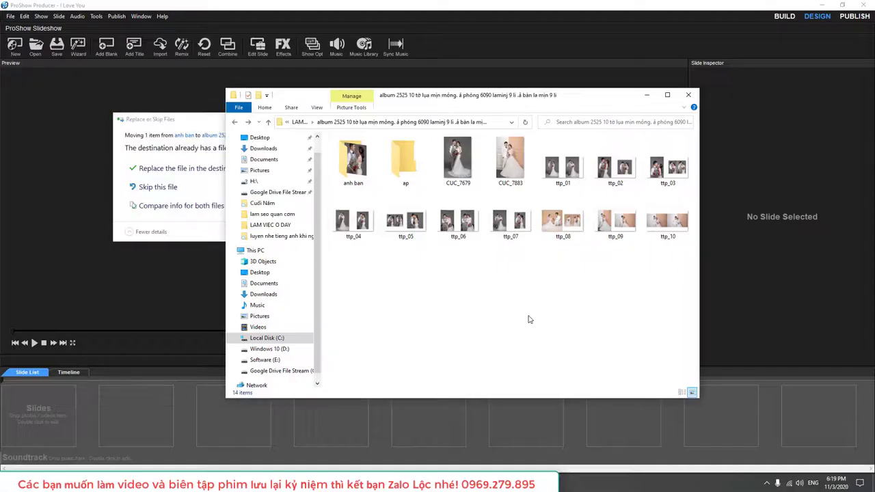
pyautogui.click(182, 205)
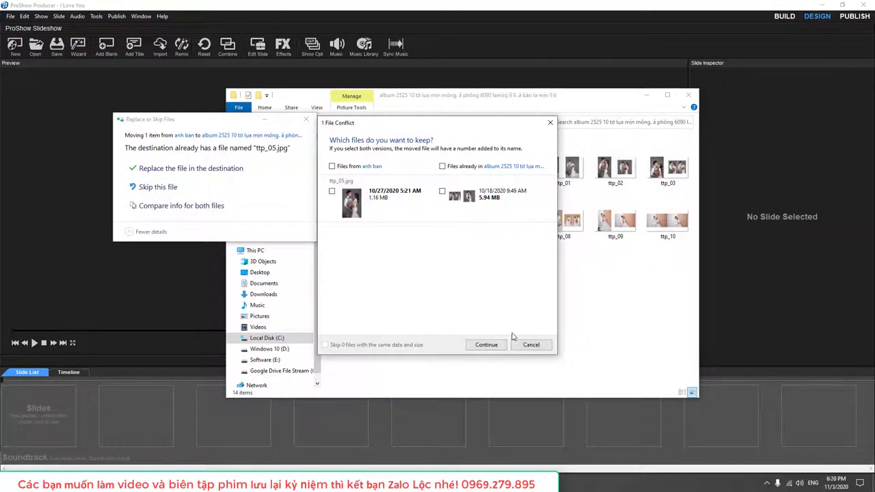
pyautogui.click(487, 344)
# Rename the photo in the anh ban subfolder to "s"
pyautogui.click(357, 161)
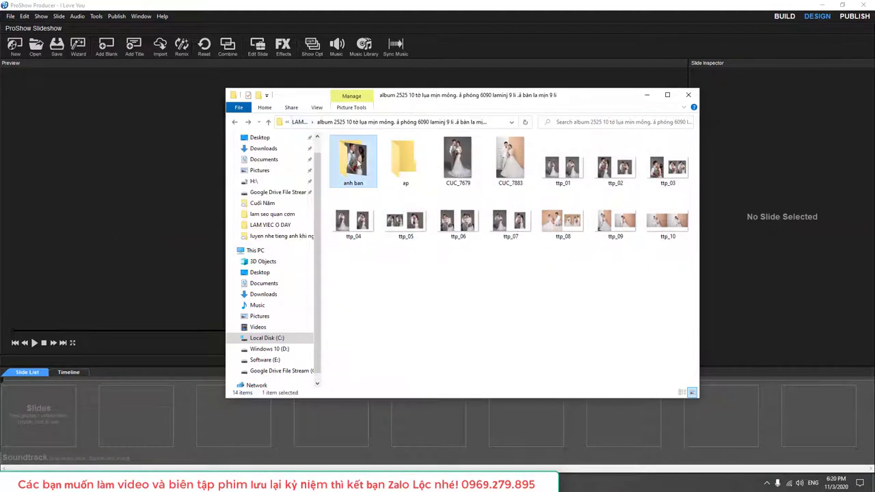
pyautogui.doubleClick(358, 162)
pyautogui.rightClick(356, 162)
pyautogui.click(438, 453)
pyautogui.write('s')
pyautogui.click(406, 307)
pyautogui.click(361, 171)
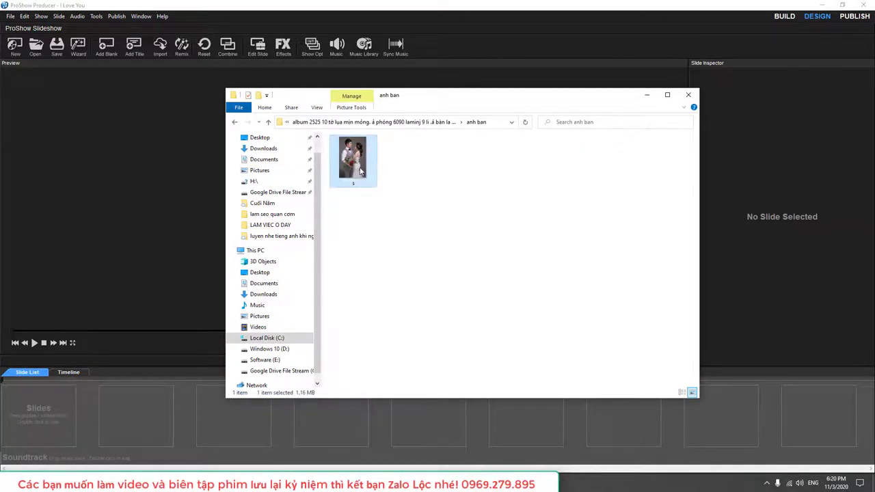
# Move the photo "s" from the anh ban subfolder into the main album folder
pyautogui.rightClick(360, 172)
pyautogui.click(383, 408)
pyautogui.press('BackSpace')
pyautogui.rightClick(497, 289)
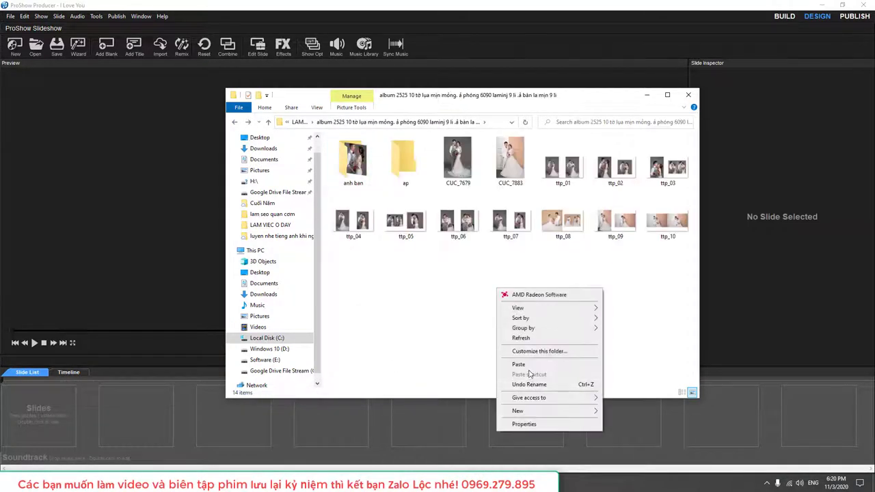
pyautogui.click(524, 365)
# Delete the emptied anh ban and ap subfolders from the album folder
pyautogui.click(356, 165)
pyautogui.press('Delete')
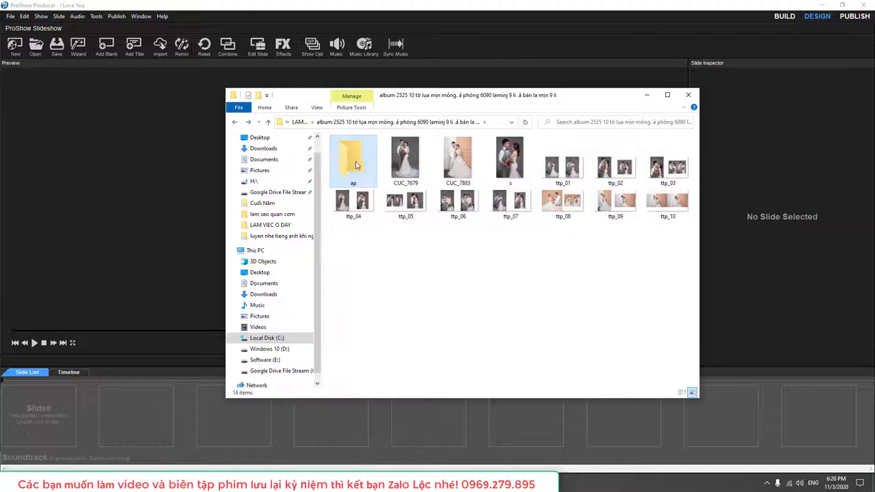
pyautogui.click(356, 164)
pyautogui.press('Delete')
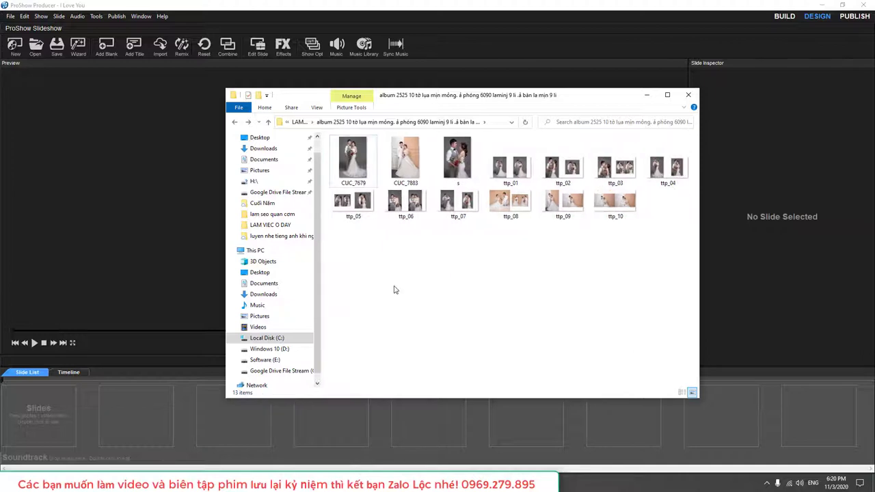
# Minimize the slideshow program to reach the desktop and permanently empty the Recycle Bin
pyautogui.click(827, 5)
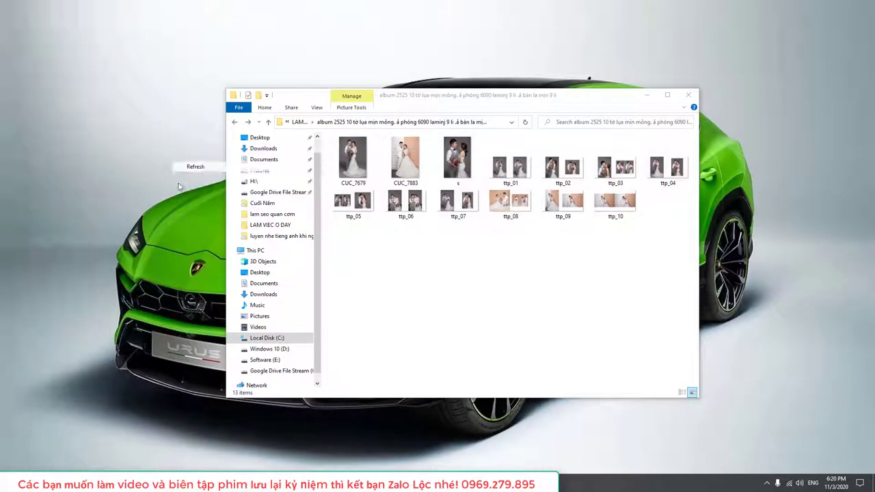
pyautogui.rightClick(181, 14)
pyautogui.click(204, 53)
pyautogui.rightClick(49, 61)
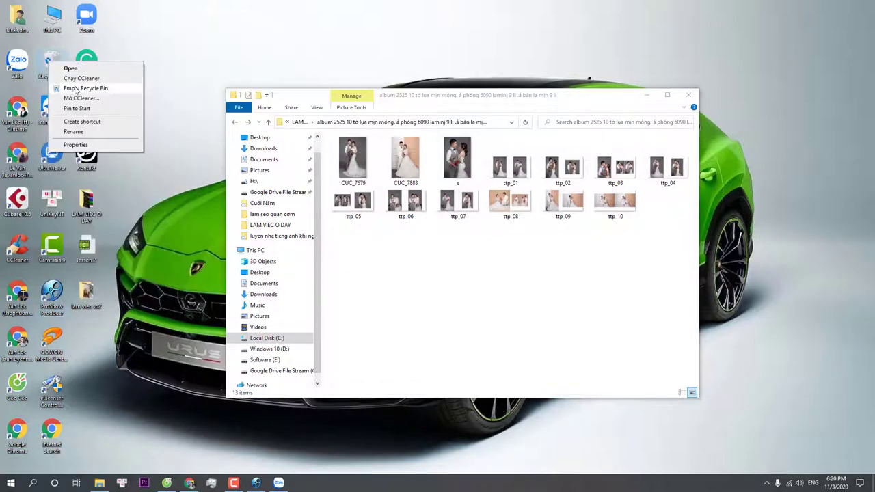
pyautogui.click(82, 85)
pyautogui.click(472, 248)
pyautogui.click(231, 139)
pyautogui.rightClick(163, 92)
pyautogui.click(180, 131)
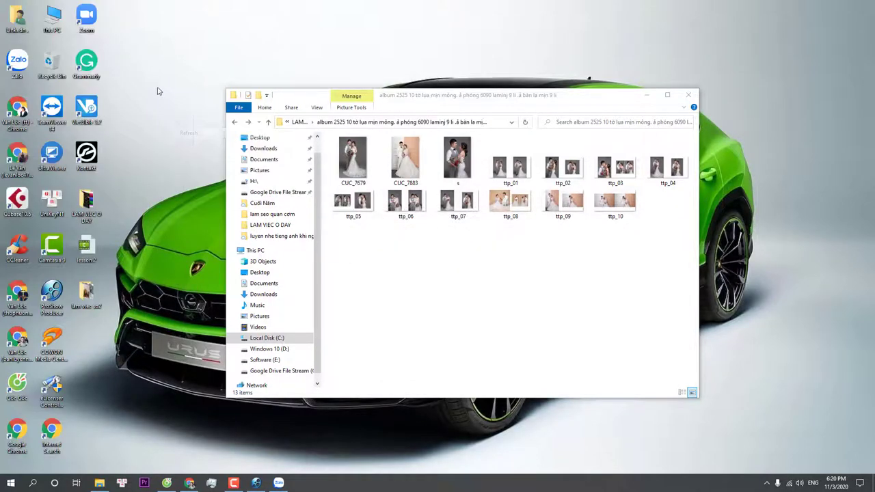
pyautogui.rightClick(157, 89)
pyautogui.click(181, 128)
pyautogui.rightClick(154, 105)
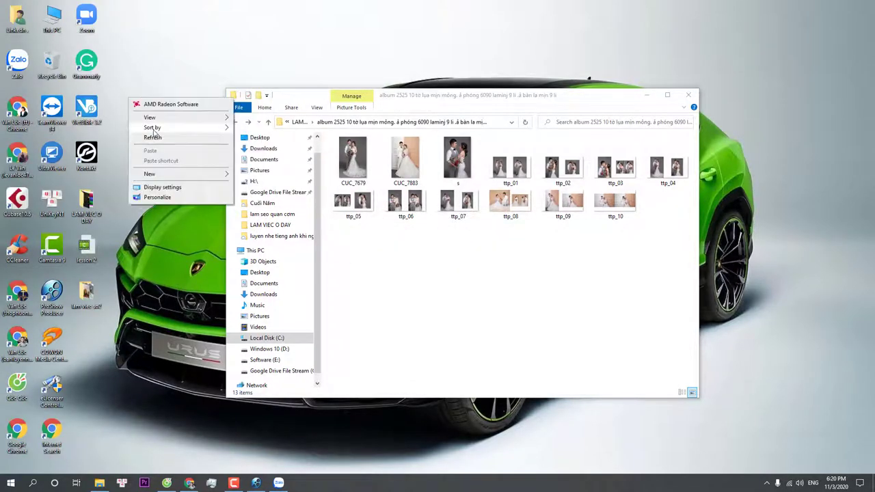
pyautogui.click(161, 143)
pyautogui.rightClick(139, 127)
pyautogui.click(161, 166)
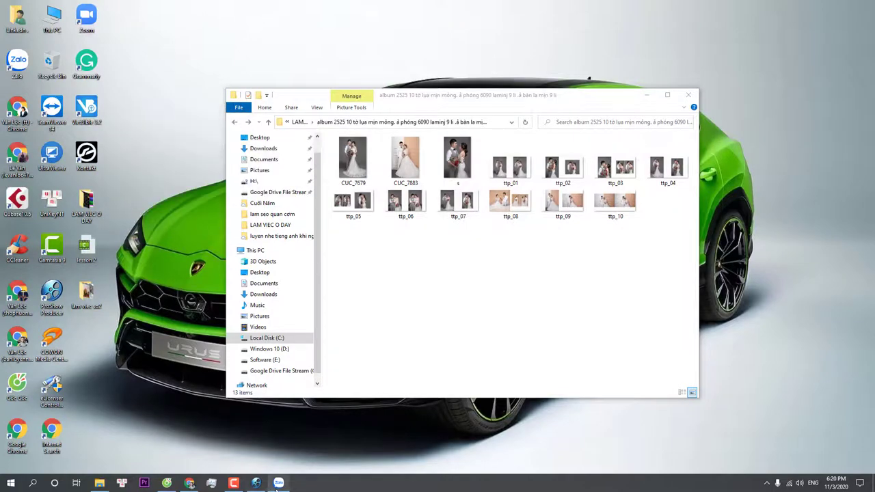
pyautogui.click(278, 483)
pyautogui.click(278, 483)
pyautogui.click(256, 483)
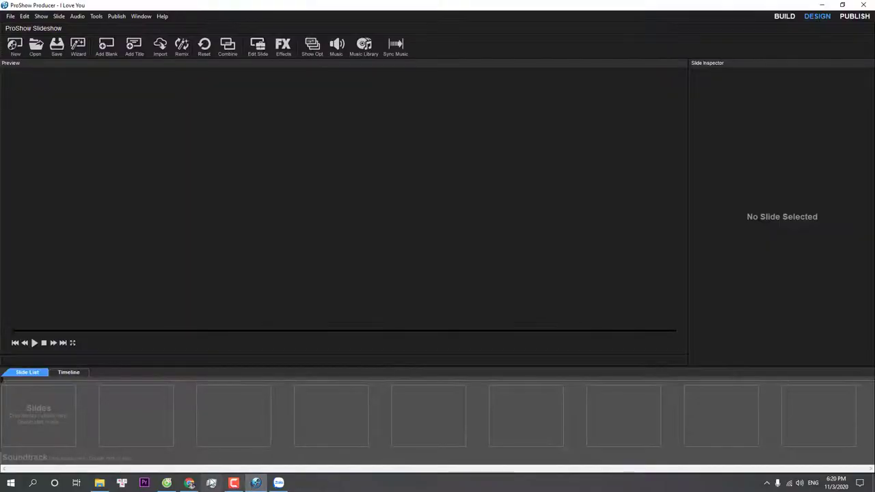
pyautogui.click(255, 482)
pyautogui.click(189, 483)
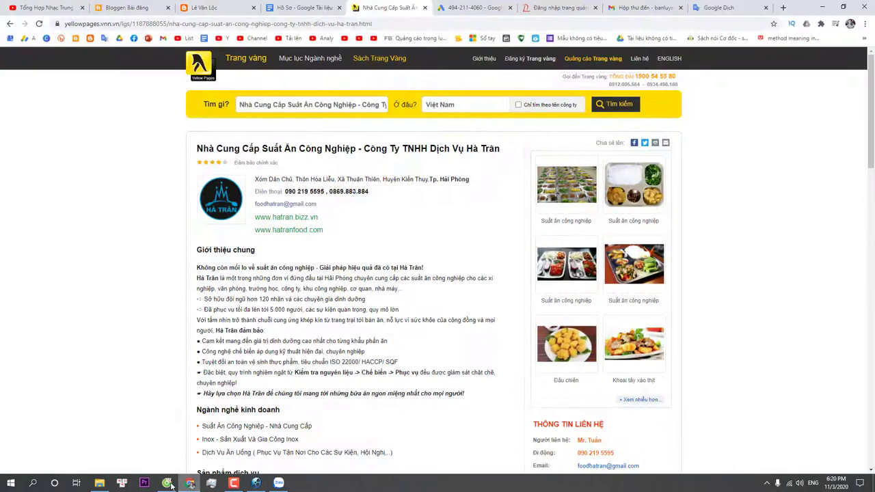
pyautogui.click(822, 6)
# Bring up ProShow Producer and show the album folder window in front of it
pyautogui.click(255, 482)
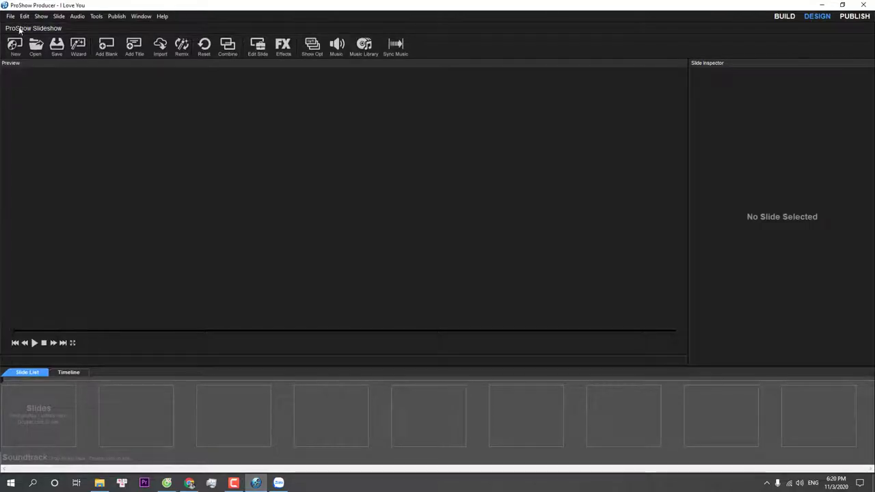
pyautogui.click(99, 483)
pyautogui.rightClick(494, 150)
pyautogui.click(539, 307)
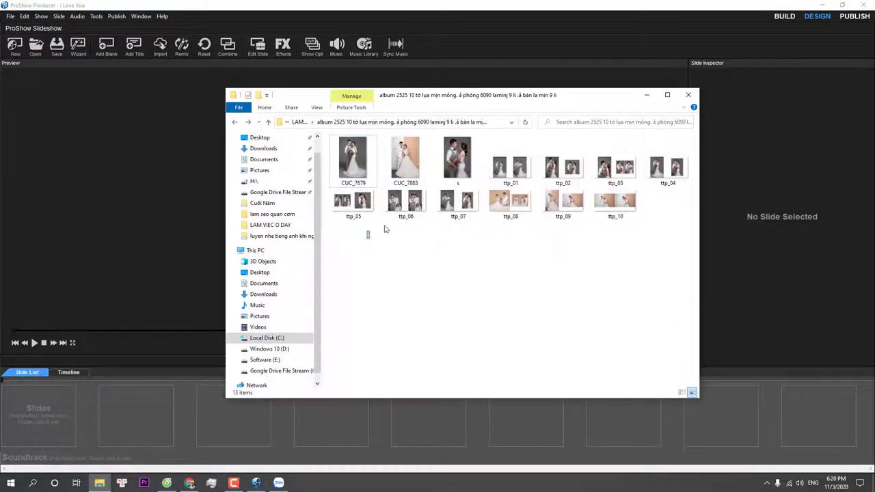
pyautogui.moveTo(366, 239); pyautogui.dragTo(397, 244)
pyautogui.click(423, 265)
pyautogui.click(669, 263)
pyautogui.click(482, 175)
pyautogui.click(607, 240)
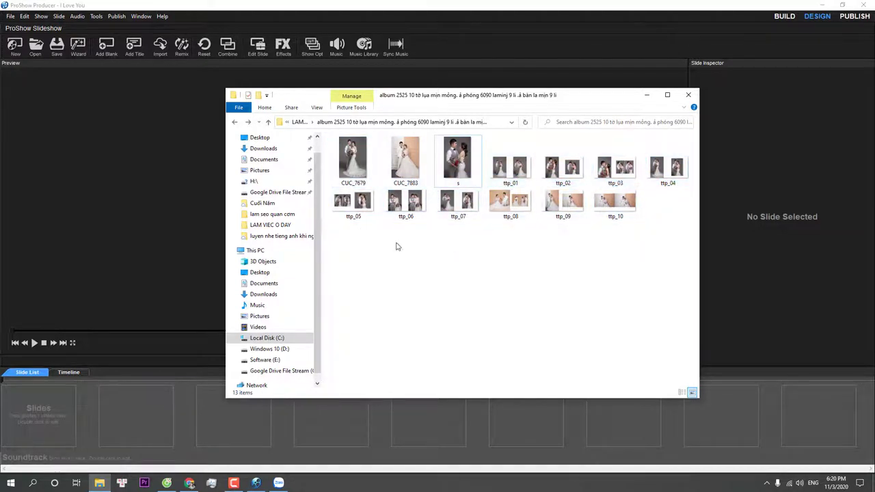
pyautogui.moveTo(340, 227); pyautogui.dragTo(682, 205)
pyautogui.moveTo(694, 171); pyautogui.dragTo(512, 169)
# Open the album picture ttp_01 in Paint for editing
pyautogui.click(512, 169)
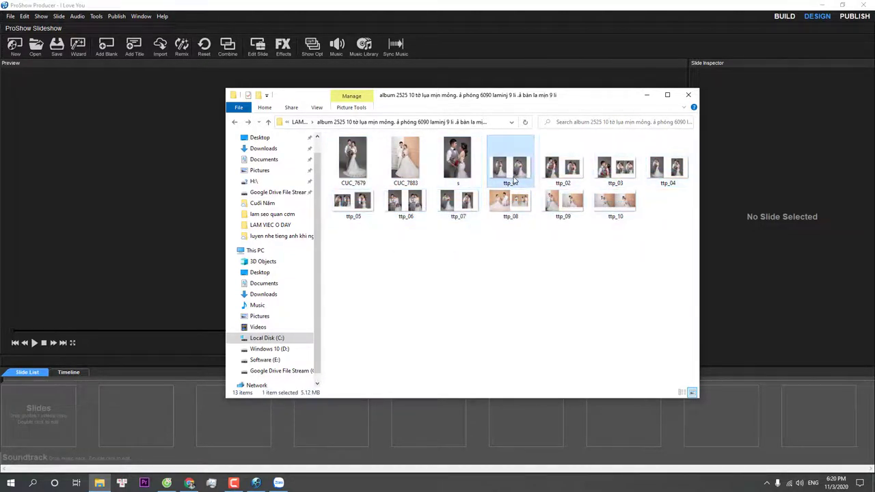
pyautogui.rightClick(513, 171)
pyautogui.click(545, 215)
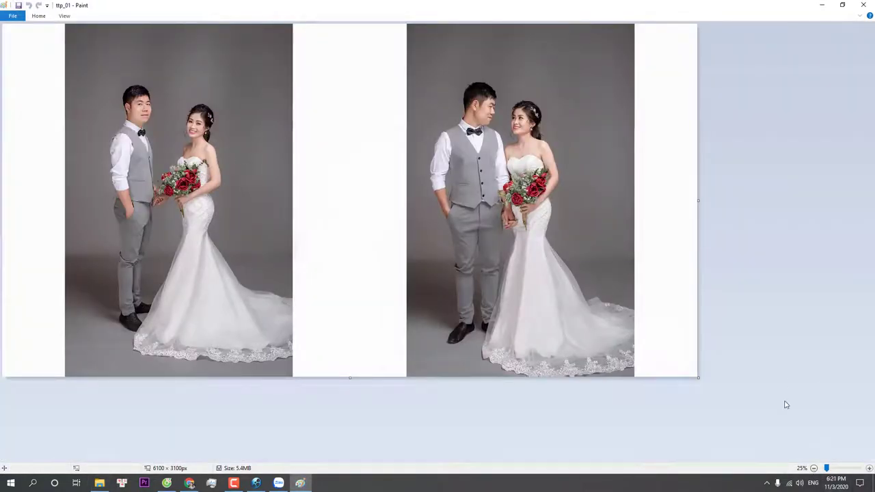
# Select the left-hand wedding photo in ttp_01, about 2017 × 3097 px, and cut it out of the picture
pyautogui.click(38, 16)
pyautogui.click(146, 55)
pyautogui.doubleClick(40, 18)
pyautogui.click(335, 192)
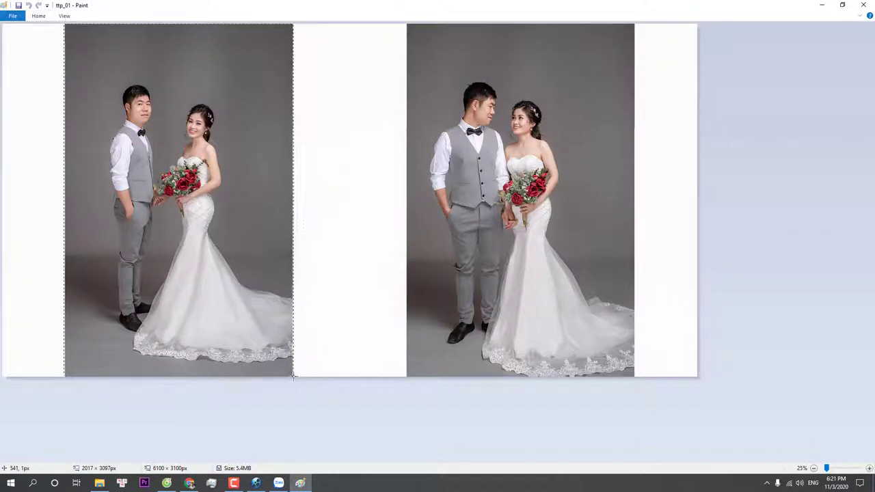
pyautogui.moveTo(294, 376); pyautogui.dragTo(293, 376)
pyautogui.press('Delete')
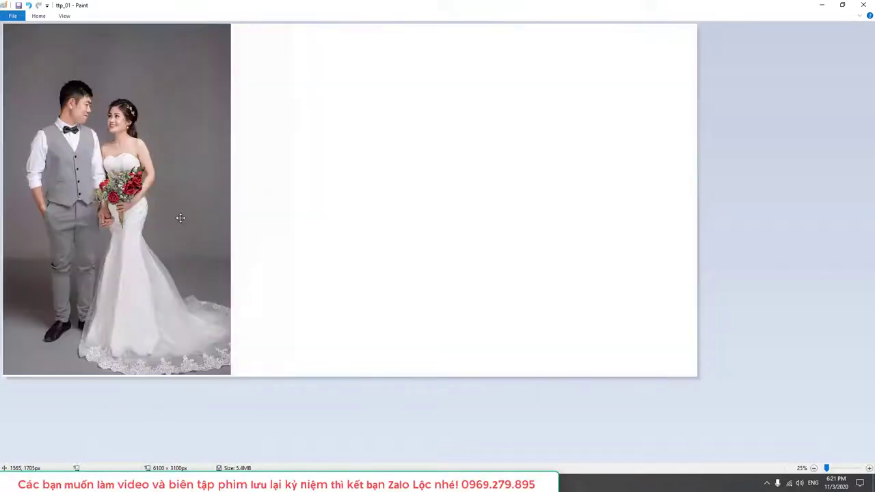
# Align the remaining photo with the canvas's upper-left corner and crop the canvas around it to about 2004 × 3004 px
pyautogui.moveTo(179, 217)
pyautogui.mouseDown()
pyautogui.moveTo(230, 223)
pyautogui.moveTo(179, 220)
pyautogui.mouseUp()
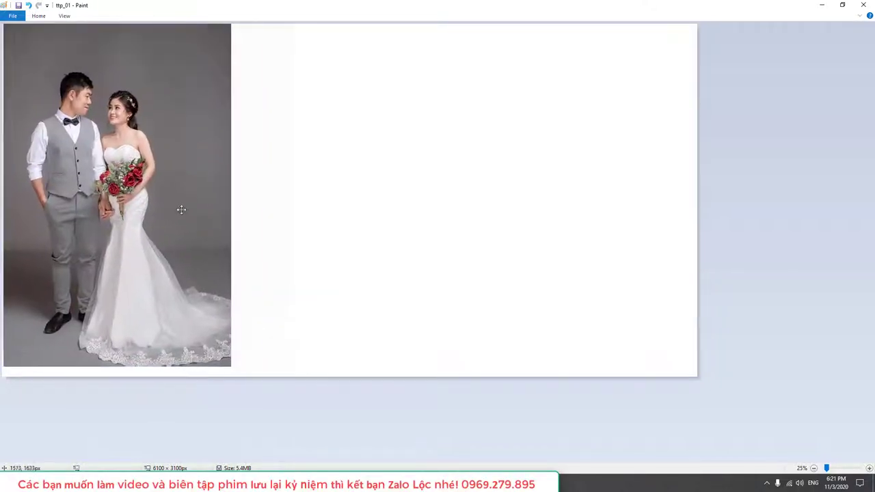
pyautogui.moveTo(704, 378); pyautogui.dragTo(294, 331)
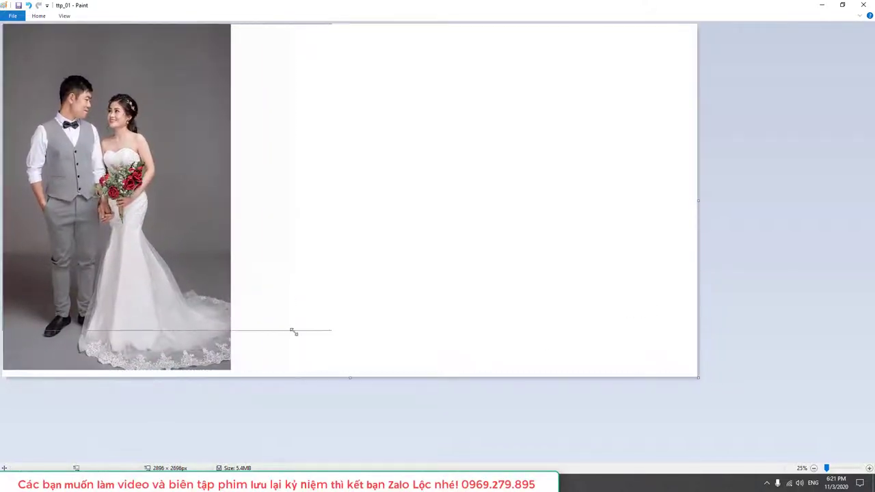
pyautogui.moveTo(233, 367); pyautogui.dragTo(232, 366)
# Save the cropped photo as a JPEG named "ags" in the album folder inside LAM VIEC O DAY on the desktop
pyautogui.click(12, 15)
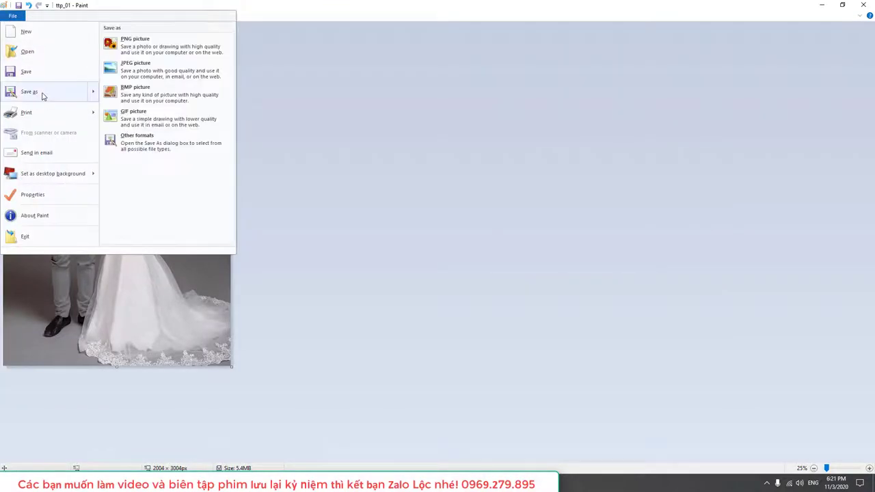
pyautogui.click(43, 93)
pyautogui.scroll(-1, 342, 285)
pyautogui.click(395, 143)
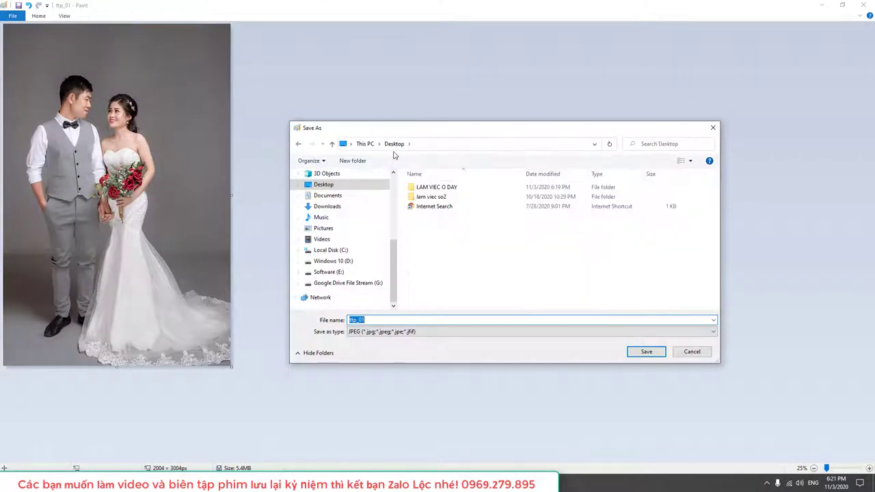
pyautogui.doubleClick(421, 190)
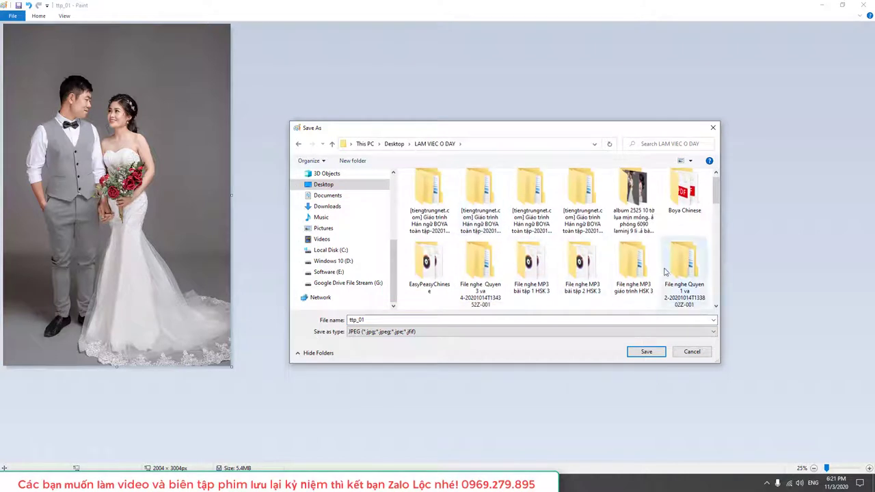
pyautogui.click(480, 321)
pyautogui.write('ags')
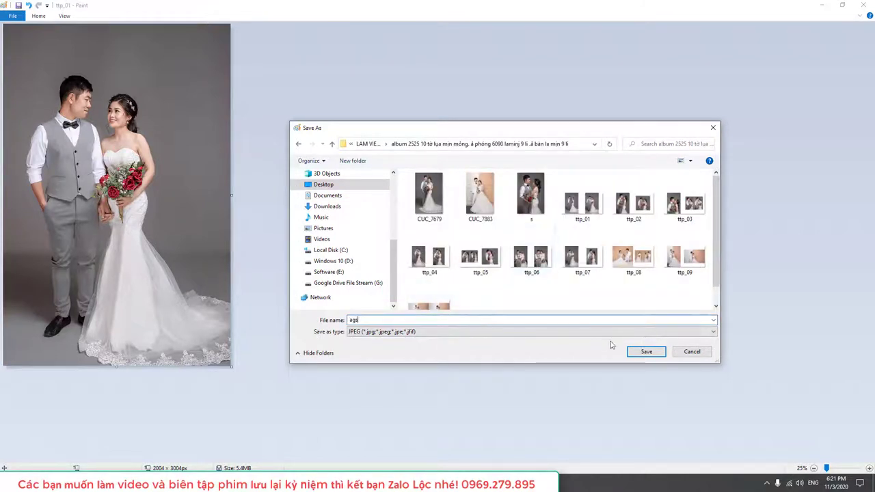
pyautogui.click(647, 352)
# Shrink the canvas, paste the cut photo onto it and save it as "hrs" in the album folder, closing Paint
pyautogui.moveTo(74, 155); pyautogui.dragTo(77, 157)
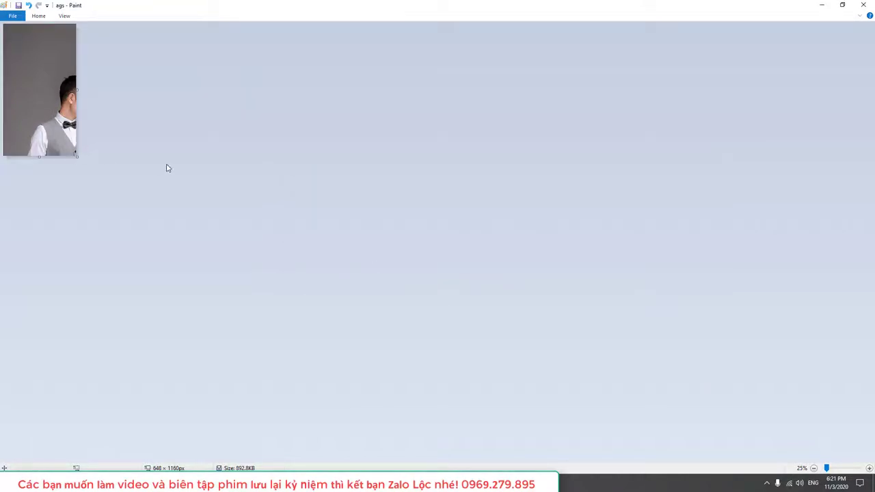
pyautogui.hotkey('ctrl', 'v')
pyautogui.click(12, 15)
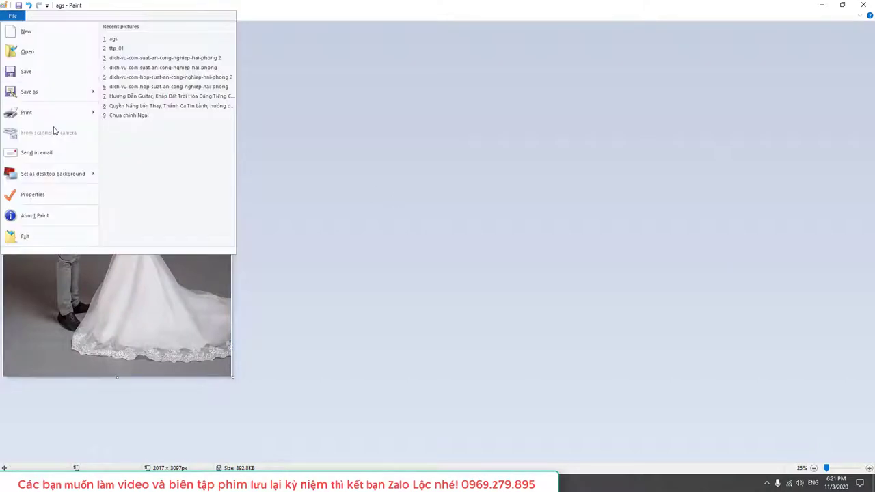
pyautogui.click(28, 90)
pyautogui.write('hts')
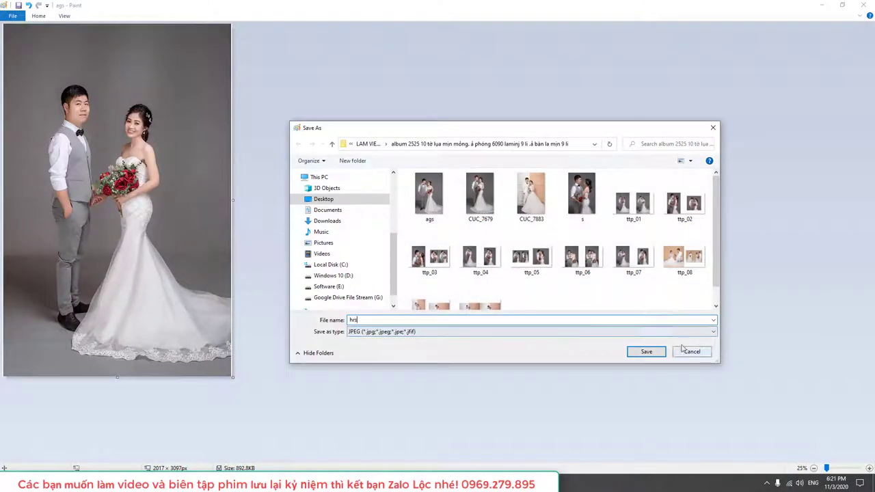
pyautogui.click(646, 352)
pyautogui.click(863, 5)
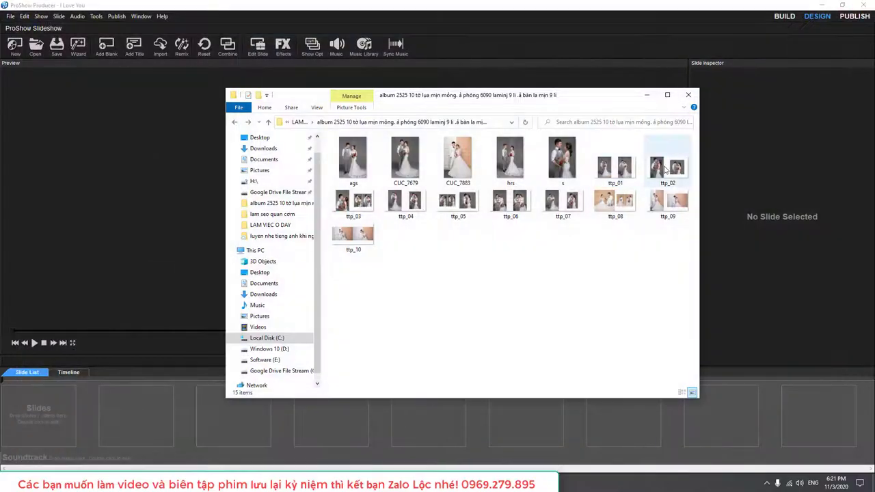
# Open the album picture ttp_02 in Paint for editing
pyautogui.click(674, 179)
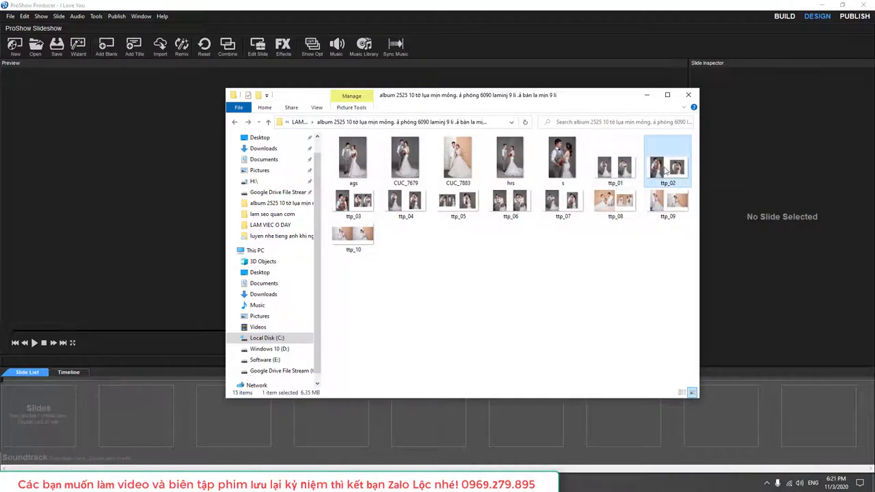
pyautogui.click(565, 164)
pyautogui.click(666, 166)
pyautogui.click(562, 165)
pyautogui.rightClick(670, 159)
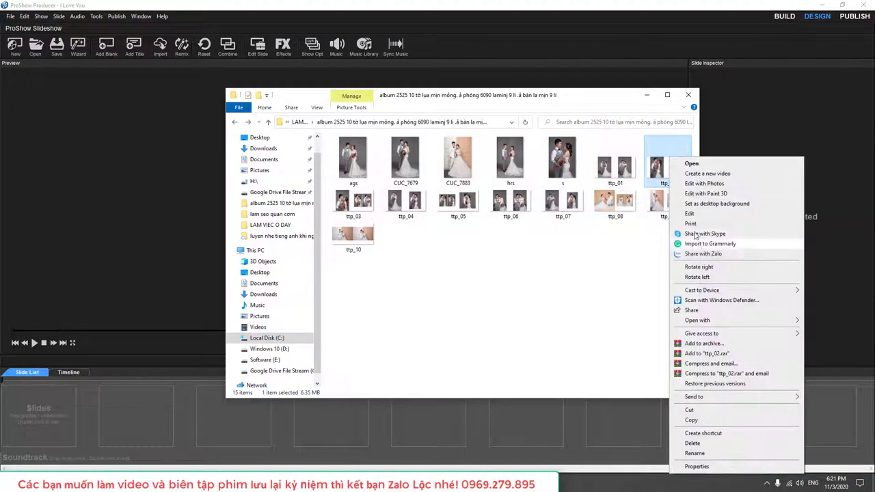
pyautogui.click(680, 214)
pyautogui.click(814, 468)
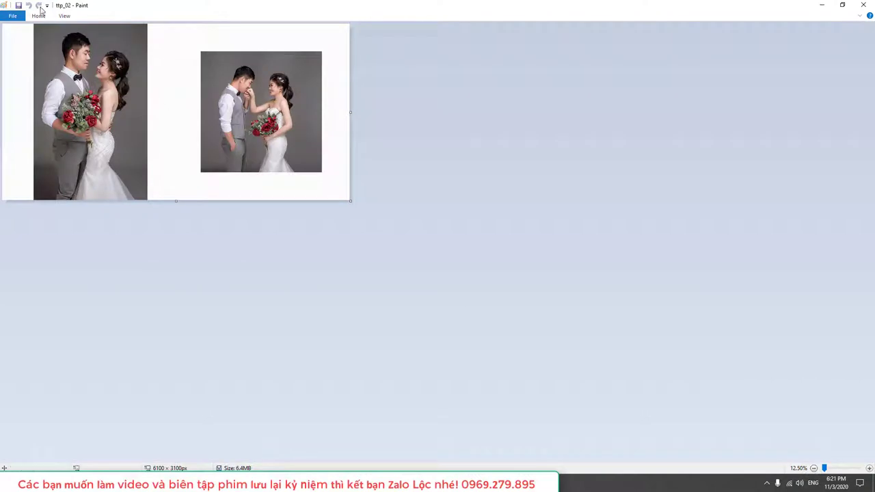
pyautogui.click(13, 17)
pyautogui.click(332, 3)
pyautogui.click(37, 16)
pyautogui.click(218, 75)
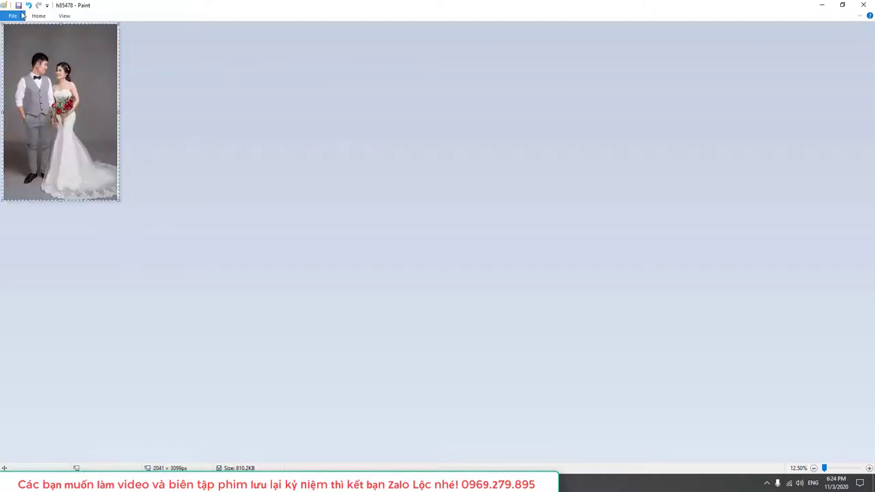
# Save the pasted full-length couple photo under the new name "78h98g" in the album folder and close Paint
pyautogui.click(13, 15)
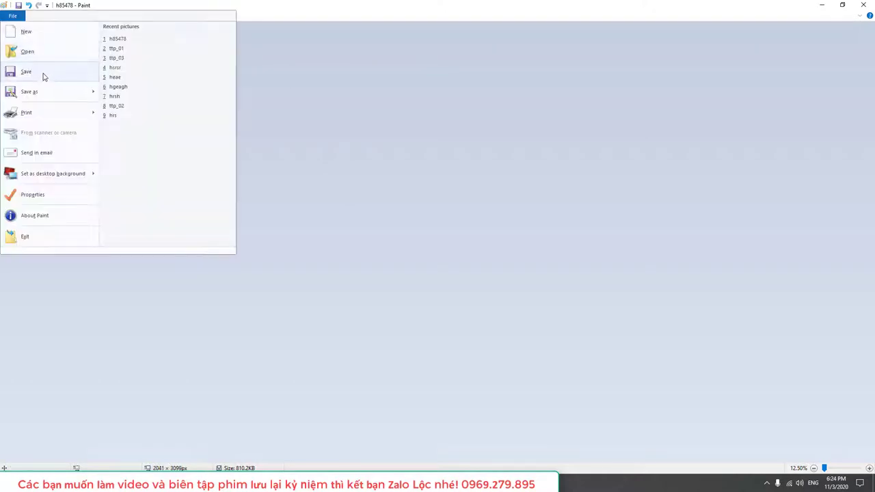
pyautogui.click(45, 91)
pyautogui.write('fbfhg')
pyautogui.press('Return')
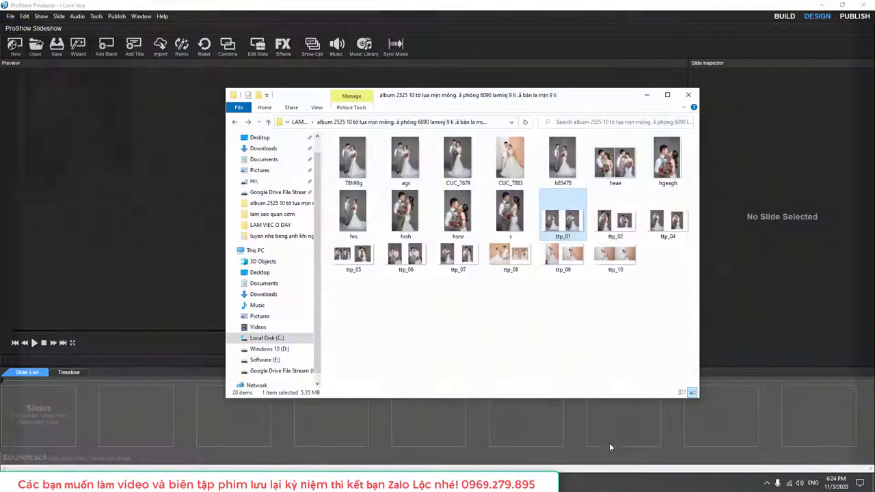
# Open the album picture ttp_05 in Paint for editing
pyautogui.click(615, 342)
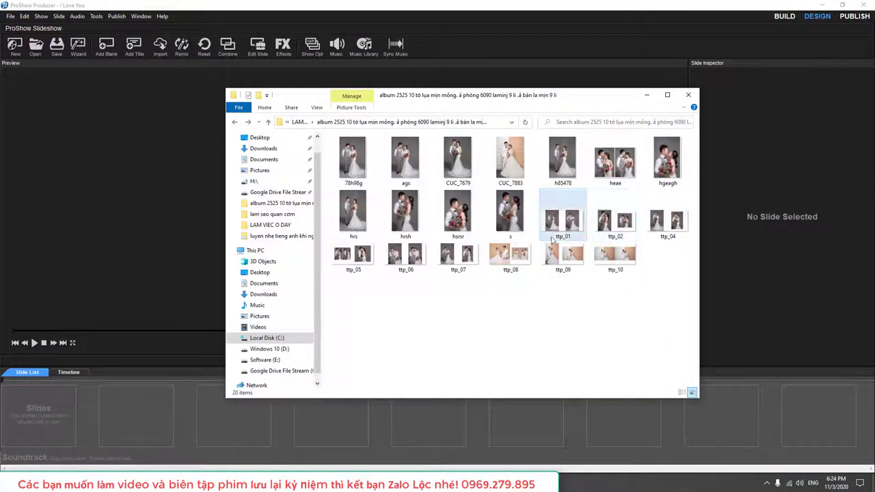
pyautogui.rightClick(342, 264)
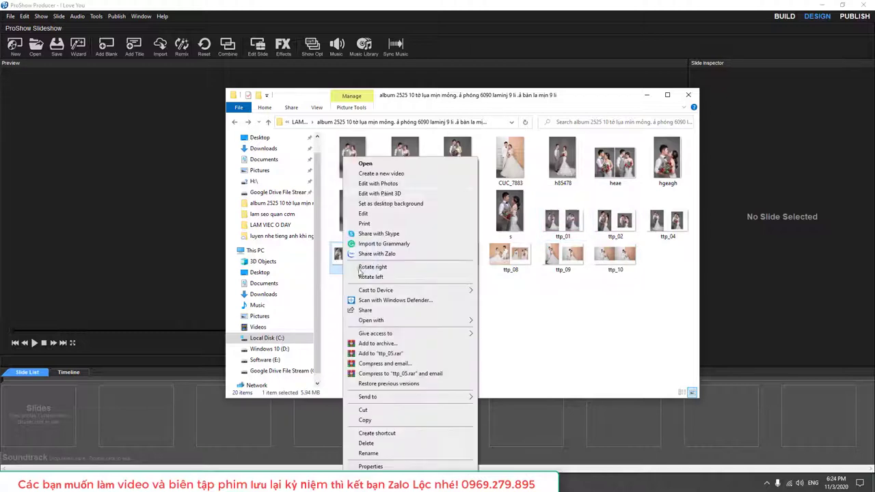
pyautogui.click(566, 334)
pyautogui.rightClick(351, 257)
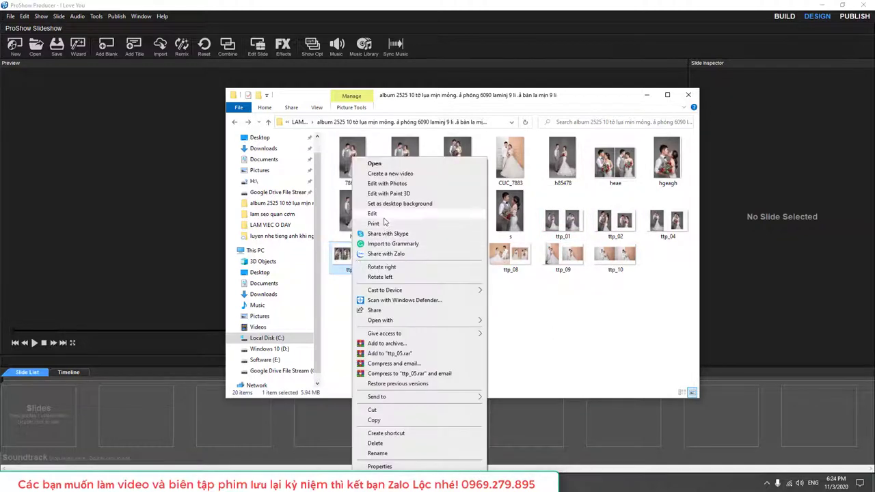
pyautogui.click(373, 213)
pyautogui.click(814, 469)
pyautogui.click(814, 469)
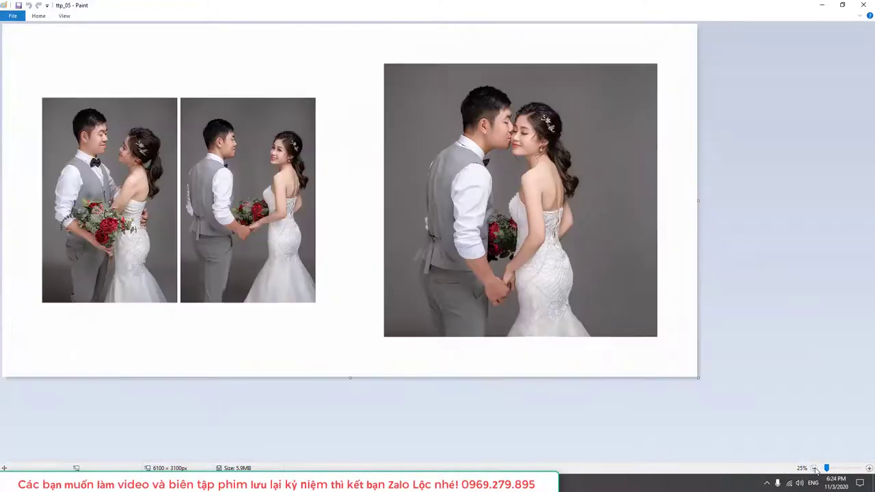
# Select the pair of smaller photos in ttp_05, about 2433 × 1817 px, and cut them out of the picture
pyautogui.click(21, 20)
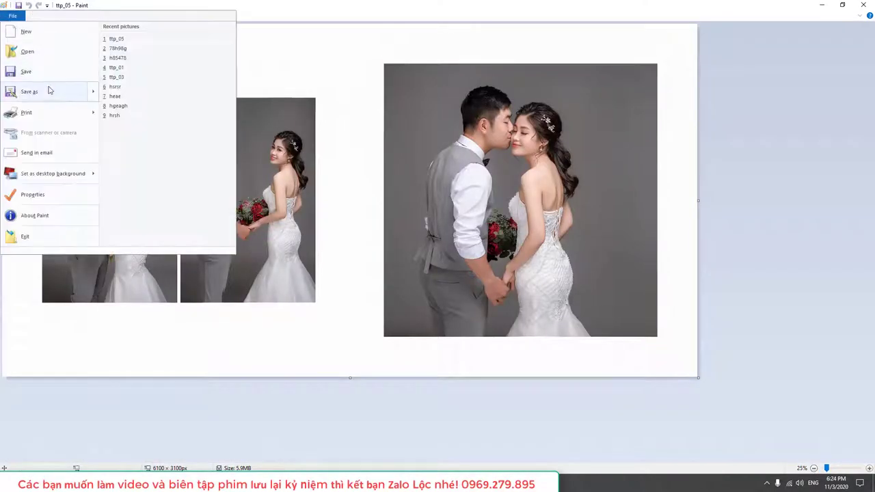
pyautogui.click(270, 15)
pyautogui.click(41, 18)
pyautogui.click(57, 45)
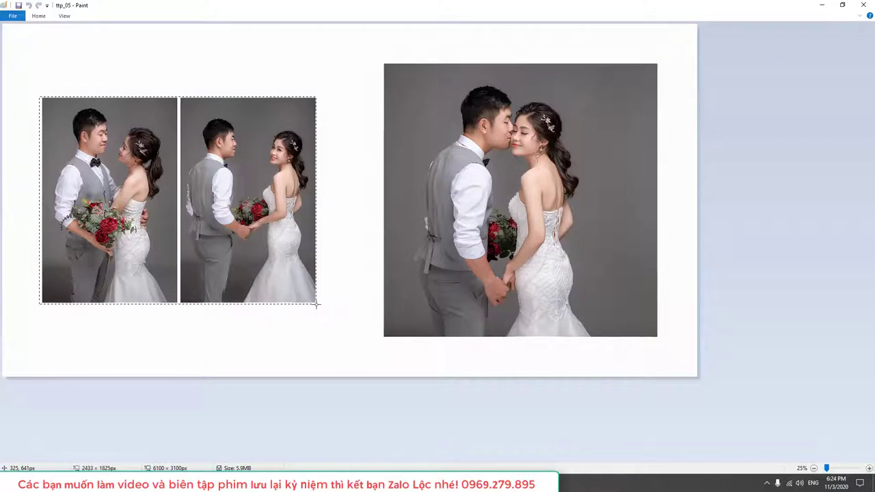
pyautogui.moveTo(316, 304); pyautogui.dragTo(315, 302)
pyautogui.press('Delete')
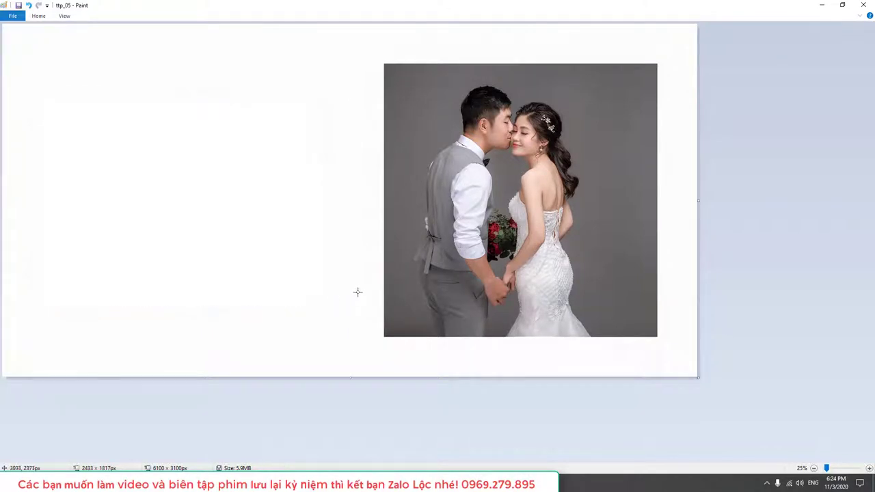
# Crop the picture to the remaining large photo, about 2448 × 2456 px, and save it as "h7888s" in the album folder
pyautogui.moveTo(361, 224); pyautogui.dragTo(178, 188)
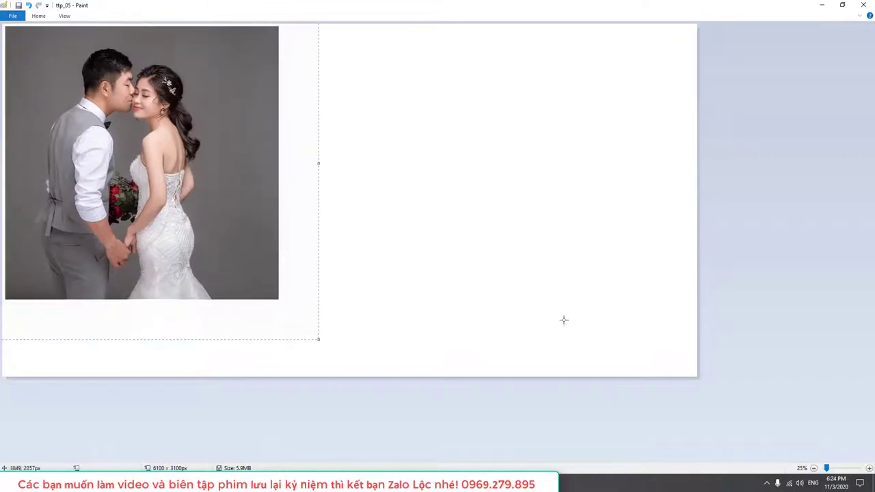
pyautogui.moveTo(702, 377); pyautogui.dragTo(282, 304)
pyautogui.click(8, 16)
pyautogui.click(44, 89)
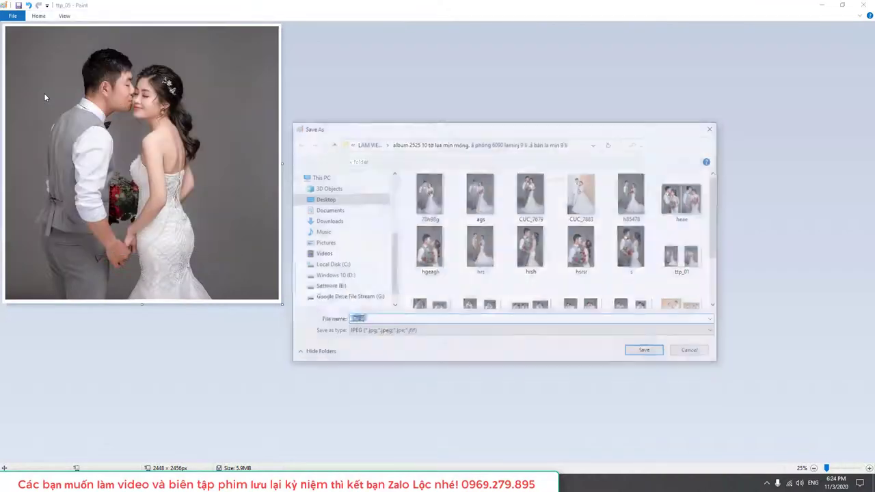
pyautogui.write('h7888s')
pyautogui.press('Return')
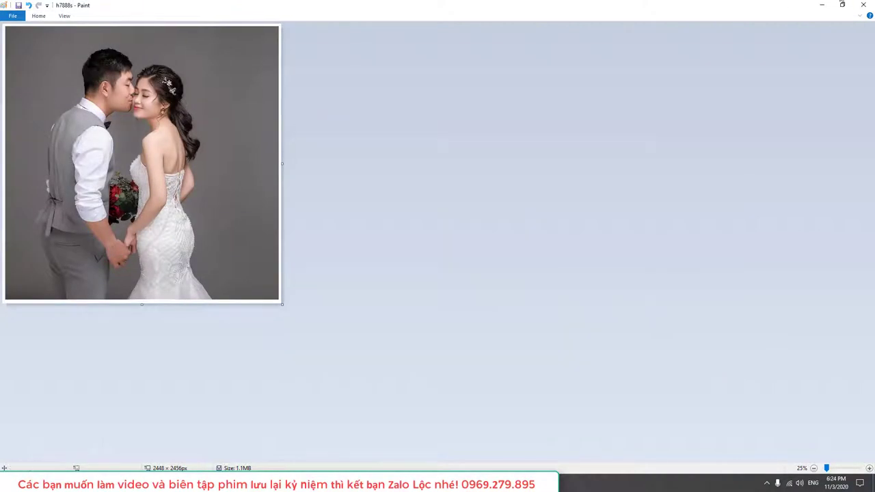
# Close the saved h7888s picture, start a new blank Paint picture and paste the cut pair of photos into it
pyautogui.click(863, 5)
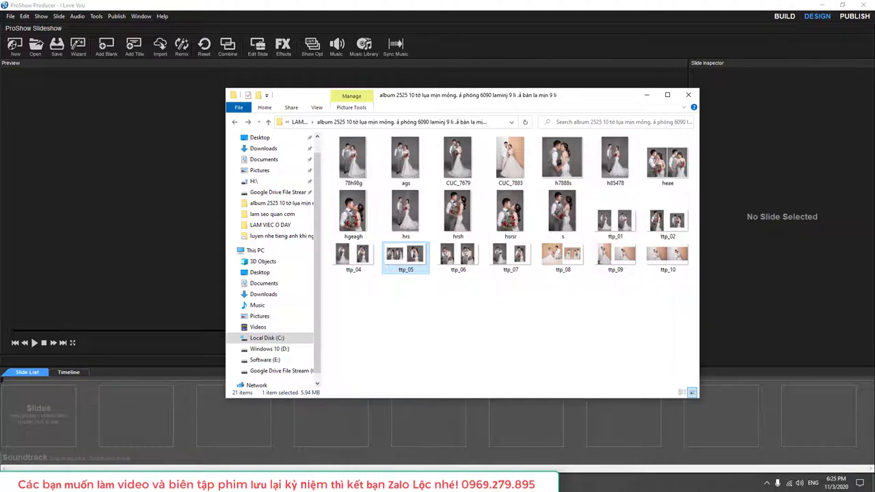
pyautogui.press('super')
pyautogui.click(67, 293)
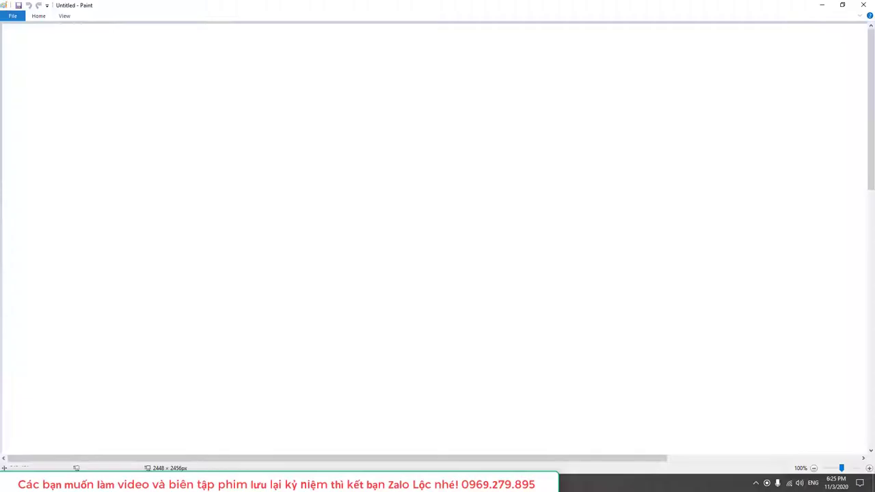
pyautogui.hotkey('ctrl', 'v')
pyautogui.click(813, 469)
pyautogui.click(814, 468)
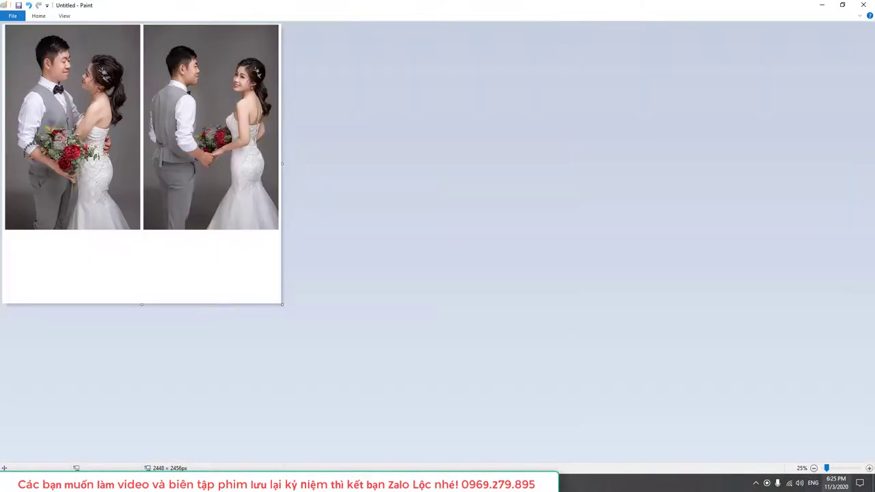
# Crop the canvas to the pasted pair of photos, about 2448 × 1832 px, and save it as the PNG picture "h8d78"
pyautogui.moveTo(135, 306); pyautogui.dragTo(138, 232)
pyautogui.click(12, 15)
pyautogui.click(28, 91)
pyautogui.write('h8d78')
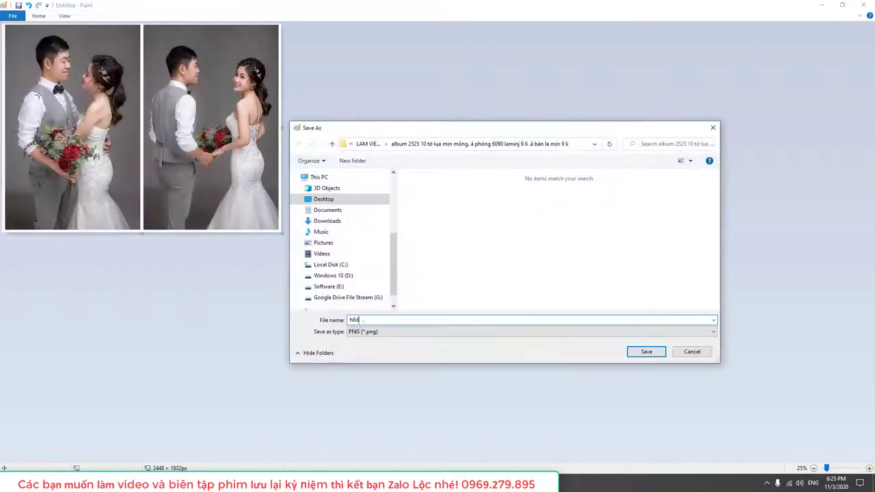
pyautogui.click(662, 356)
pyautogui.click(866, 5)
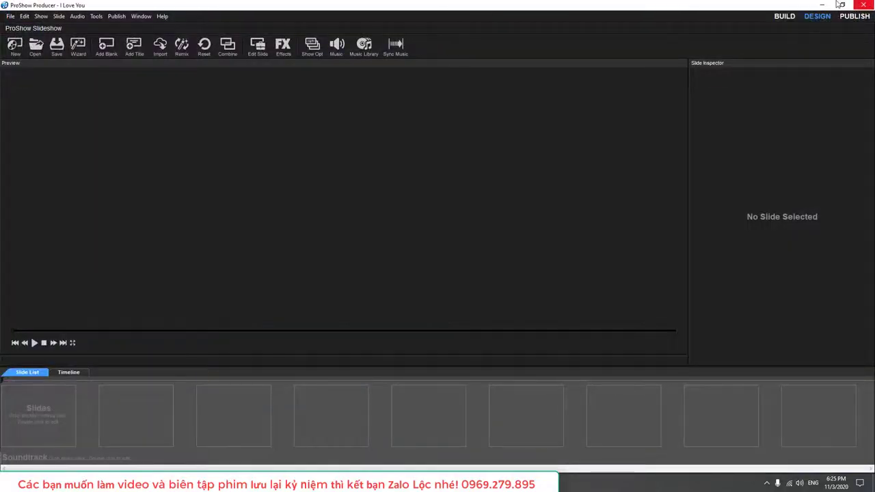
# Close ProShow Producer and open the album picture ttp_01 in Paint for editing
pyautogui.click(864, 5)
pyautogui.rightClick(510, 257)
pyautogui.click(469, 344)
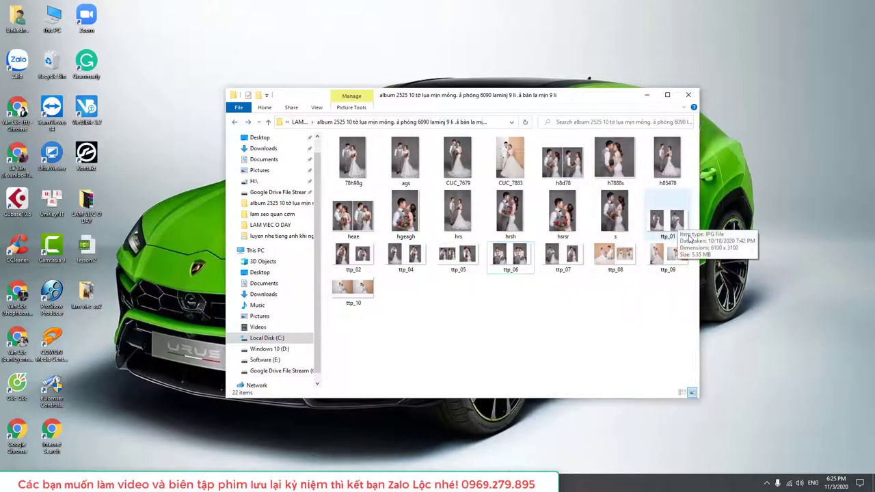
pyautogui.rightClick(663, 216)
pyautogui.click(680, 235)
pyautogui.rightClick(681, 235)
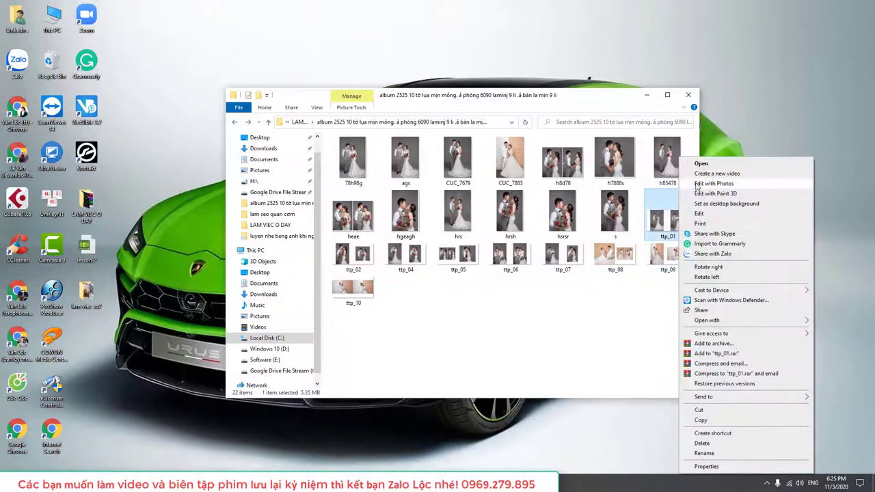
pyautogui.click(705, 217)
# Select the left couple photo in ttp_06, about 2009 × 3065 px, and cut it out of the picture
pyautogui.scroll(-3, 766, 459)
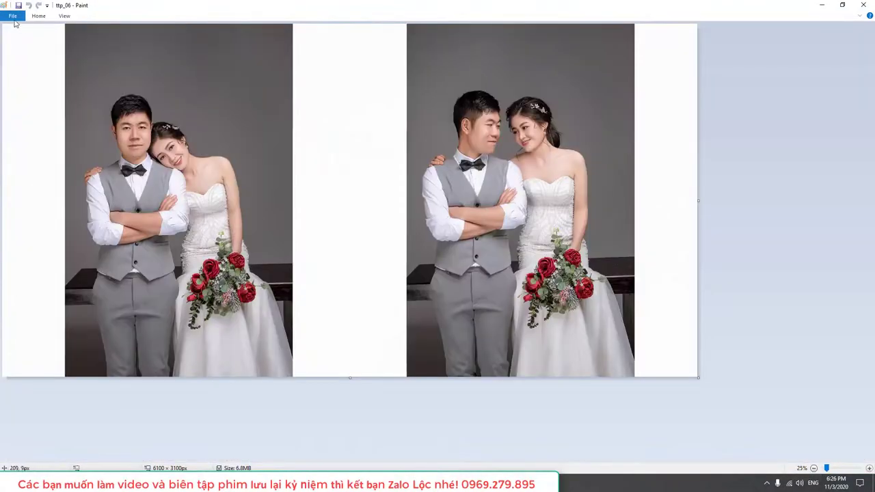
pyautogui.click(40, 19)
pyautogui.click(74, 42)
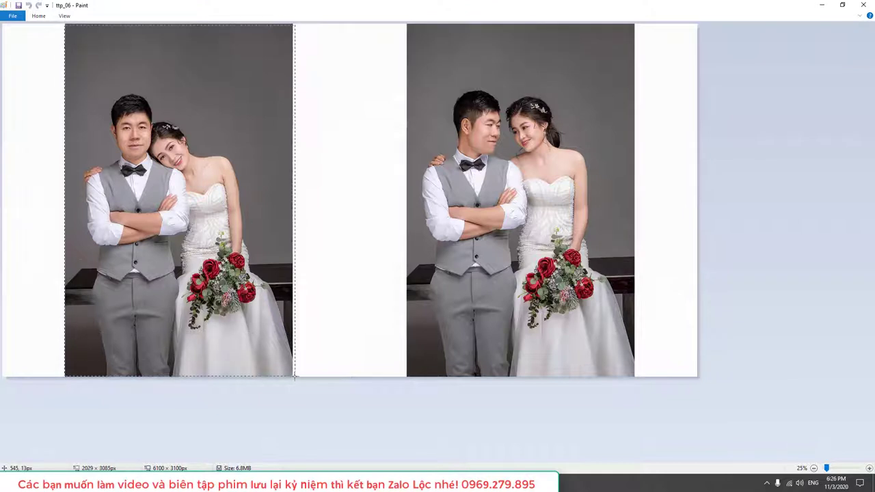
pyautogui.moveTo(293, 375); pyautogui.dragTo(293, 371)
pyautogui.press('Delete')
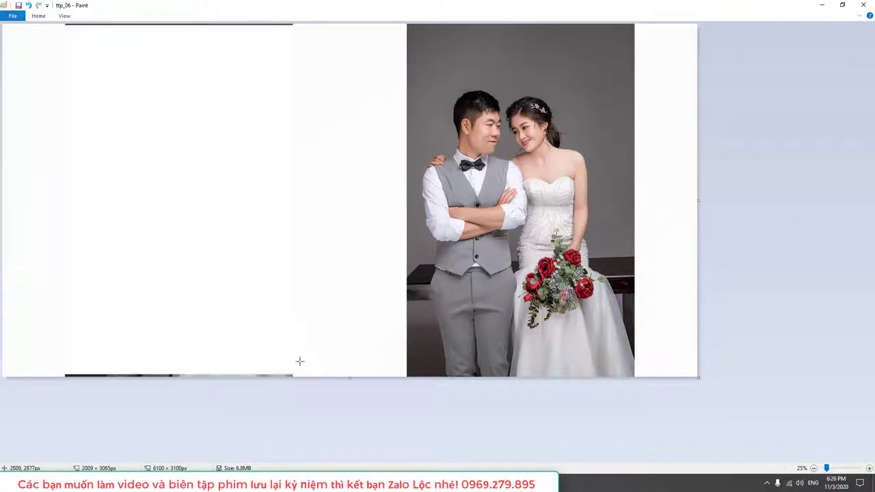
# Move the remaining couple photo into the canvas's upper-left corner and crop the canvas around it to about 1980 × 2792 px
pyautogui.moveTo(660, 213); pyautogui.dragTo(189, 252)
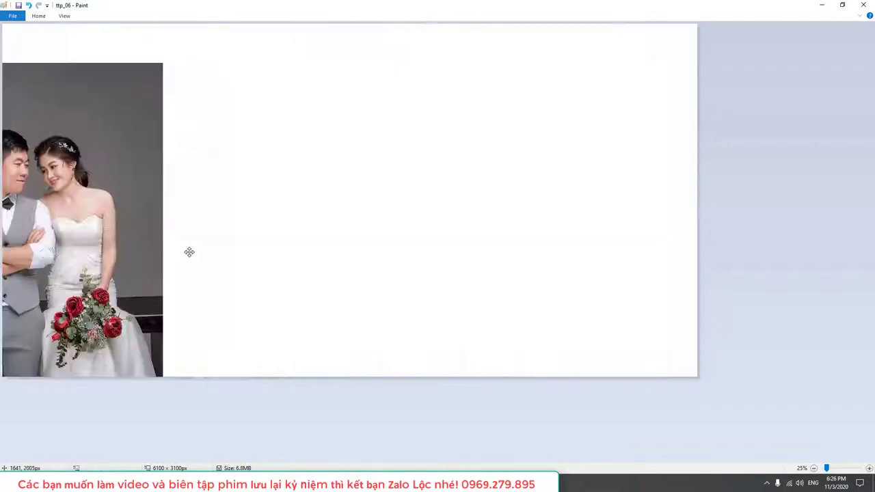
pyautogui.moveTo(229, 192); pyautogui.dragTo(242, 182)
pyautogui.moveTo(245, 180); pyautogui.dragTo(254, 183)
pyautogui.moveTo(453, 239); pyautogui.dragTo(455, 241)
pyautogui.moveTo(701, 380); pyautogui.dragTo(229, 343)
# Save the cropped couple photo as the JPEG picture "h865" in the album folder
pyautogui.click(17, 17)
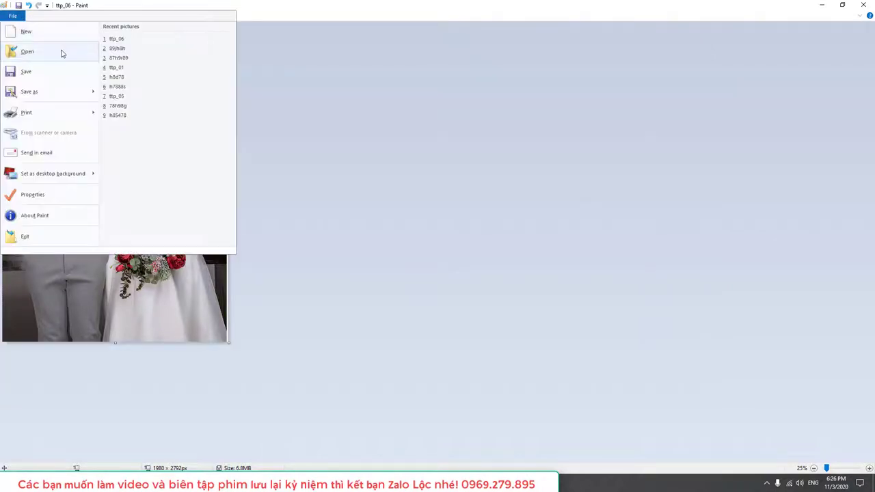
pyautogui.click(166, 4)
pyautogui.click(40, 17)
pyautogui.click(59, 36)
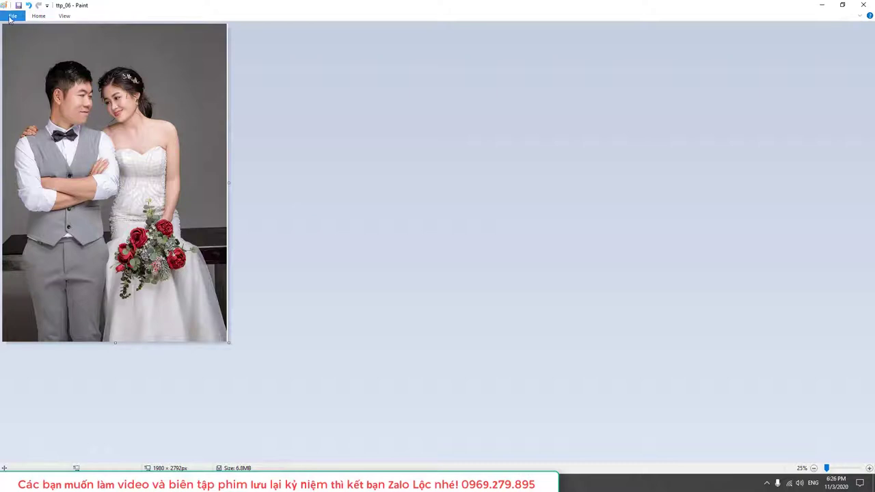
pyautogui.click(12, 16)
pyautogui.click(41, 91)
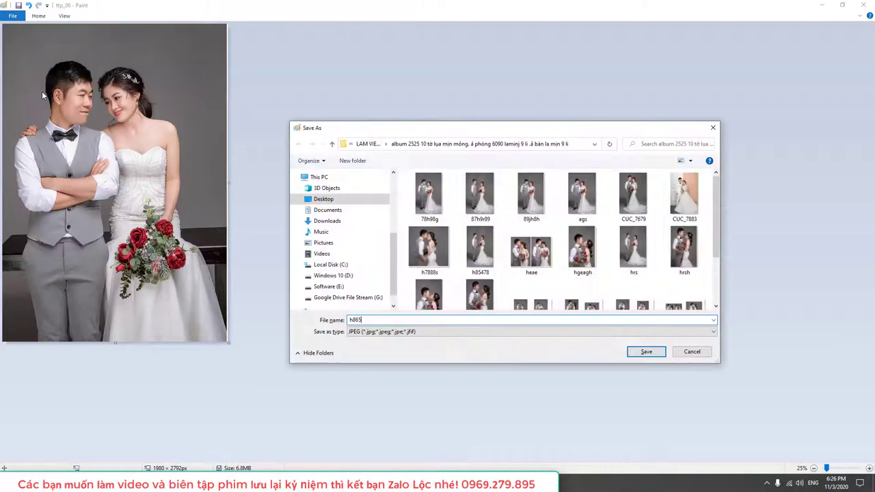
# Shrink the canvas, paste the cut couple photo over it, and save it under the new name "h78" in the album folder
pyautogui.moveTo(230, 344); pyautogui.dragTo(47, 142)
pyautogui.hotkey('ctrl', 'z')
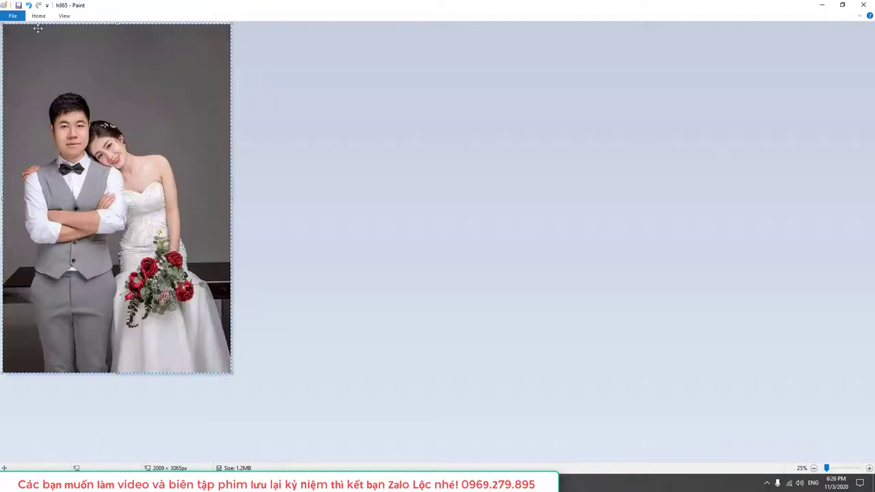
pyautogui.click(12, 16)
pyautogui.click(61, 90)
pyautogui.write('h78')
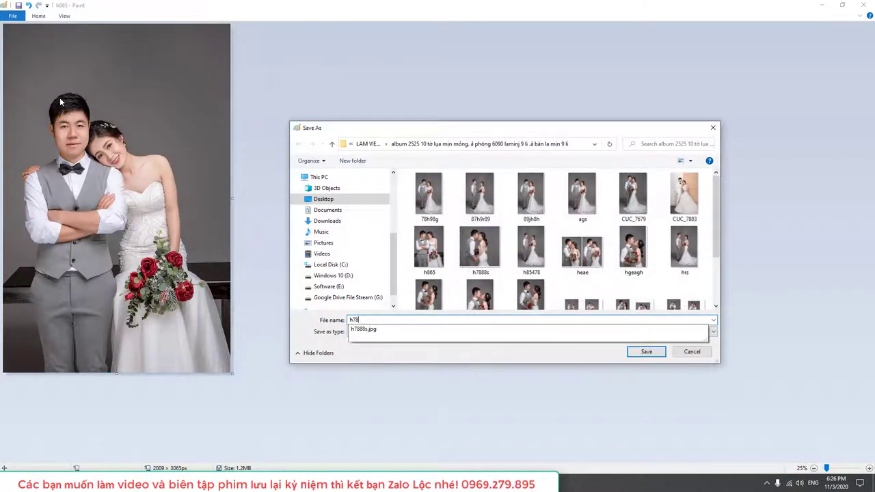
pyautogui.press('Return')
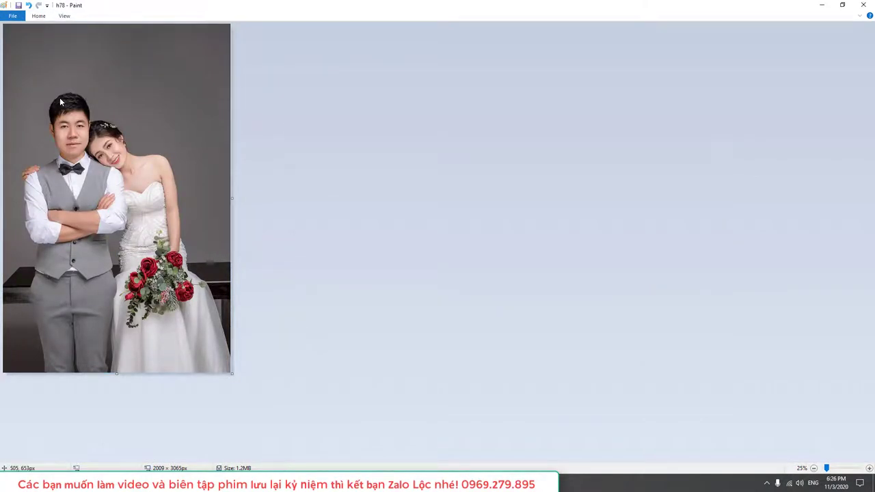
pyautogui.click(862, 6)
# Open the album picture ttp_08 in Paint for editing, showing the whole spread
pyautogui.rightClick(437, 313)
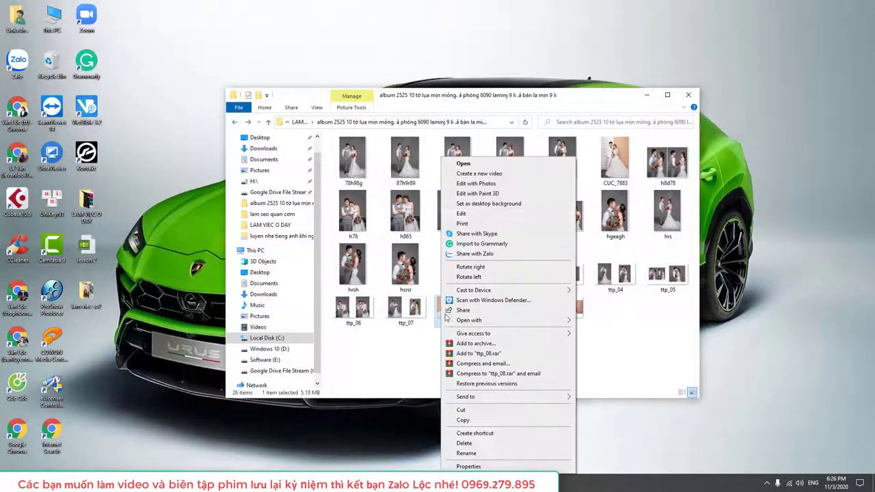
pyautogui.click(472, 218)
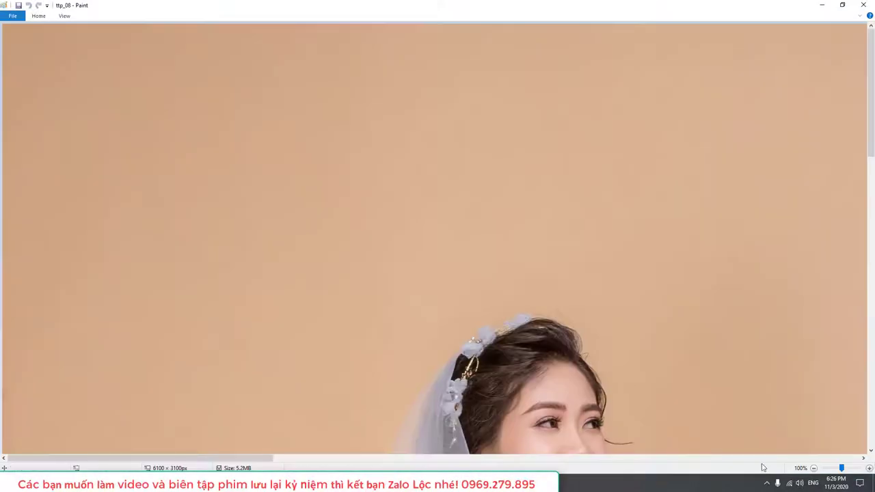
pyautogui.click(813, 468)
pyautogui.click(813, 468)
pyautogui.click(814, 467)
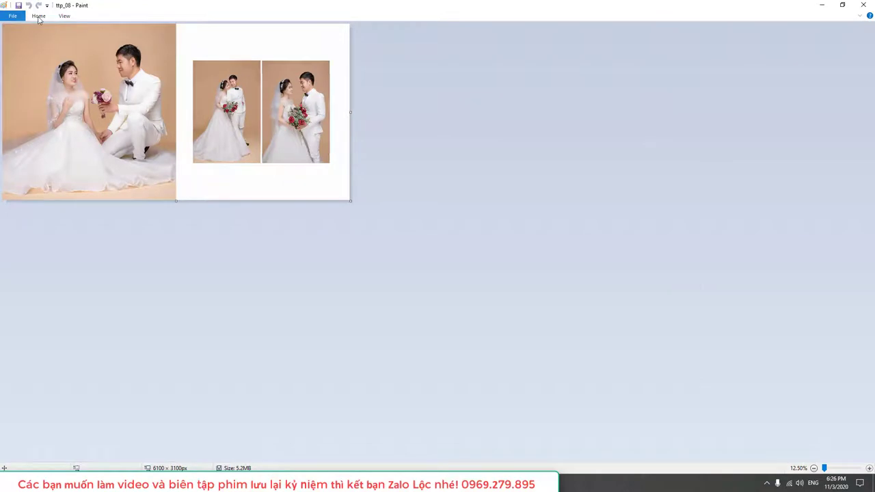
# Select the pair of smaller photos in ttp_08, about 2489 × 1817 px, and cut them out of the picture
pyautogui.click(39, 16)
pyautogui.moveTo(332, 164); pyautogui.dragTo(330, 164)
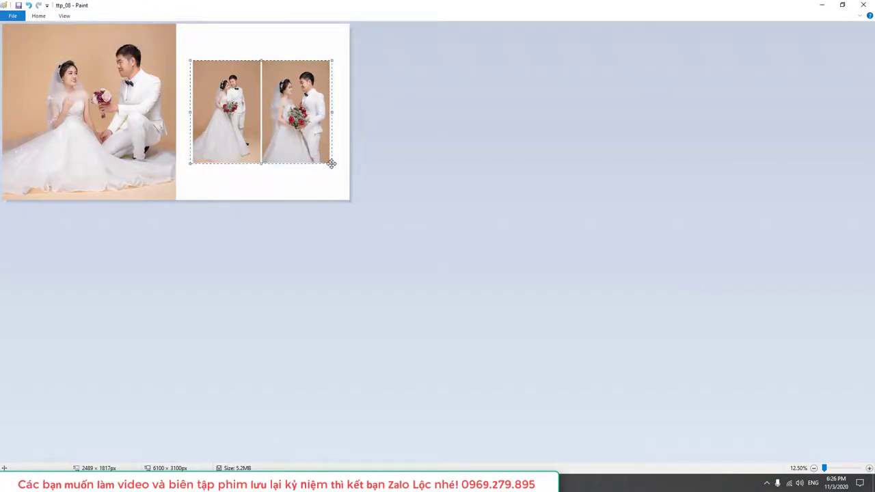
pyautogui.press('Delete')
# Crop the canvas to the remaining large photo, about 3064 × 3096 px, and save it as "h7rd8" in the album folder
pyautogui.moveTo(349, 112); pyautogui.dragTo(176, 81)
pyautogui.moveTo(178, 112); pyautogui.dragTo(176, 111)
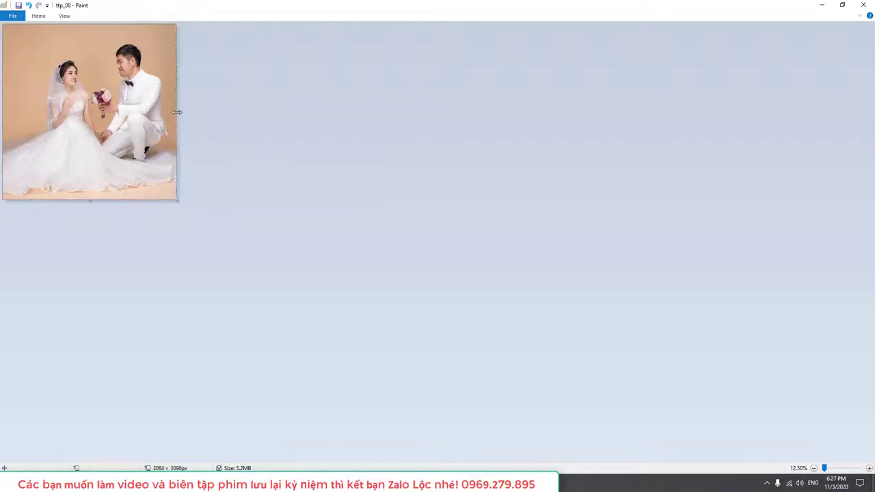
pyautogui.click(13, 15)
pyautogui.click(34, 92)
pyautogui.write('h7rd8')
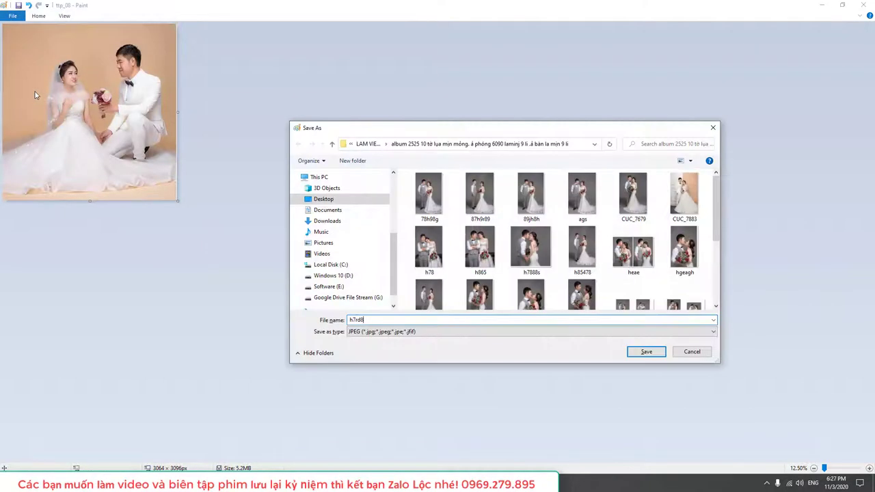
pyautogui.press('Return')
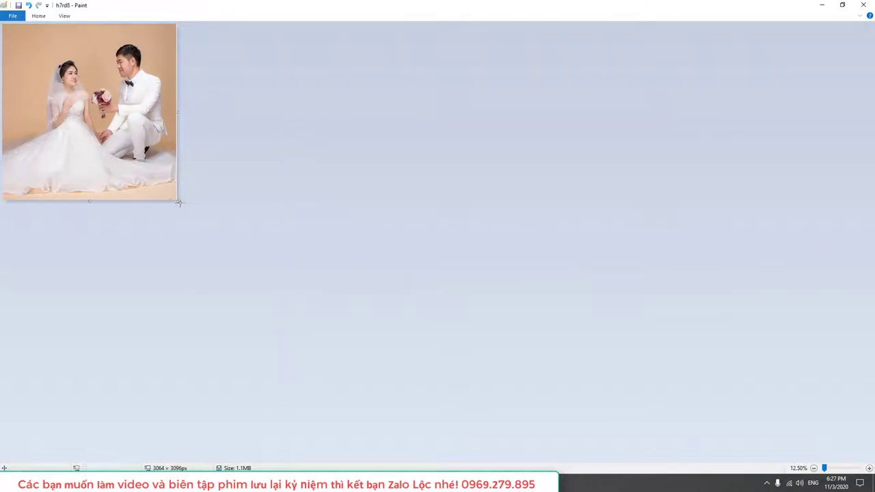
# Shrink the canvas, paste the cut pair of photos over it, and save it under the new name "h78ds"
pyautogui.moveTo(176, 203); pyautogui.dragTo(48, 65)
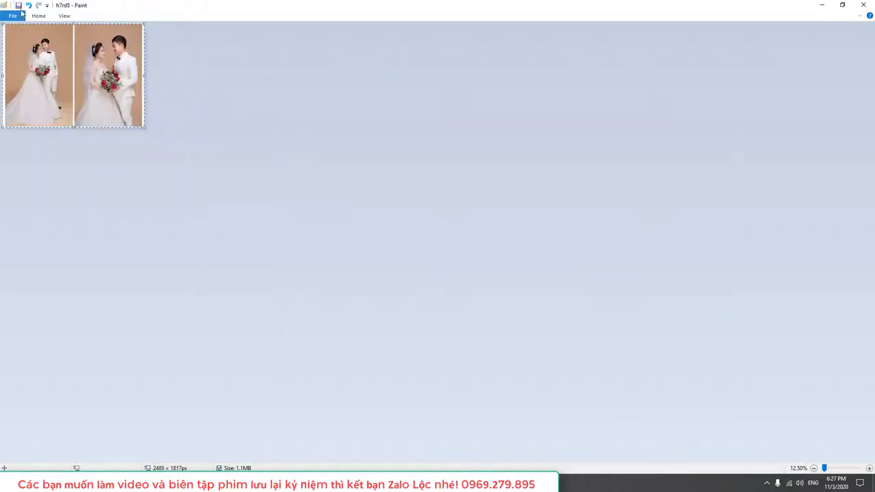
pyautogui.click(12, 15)
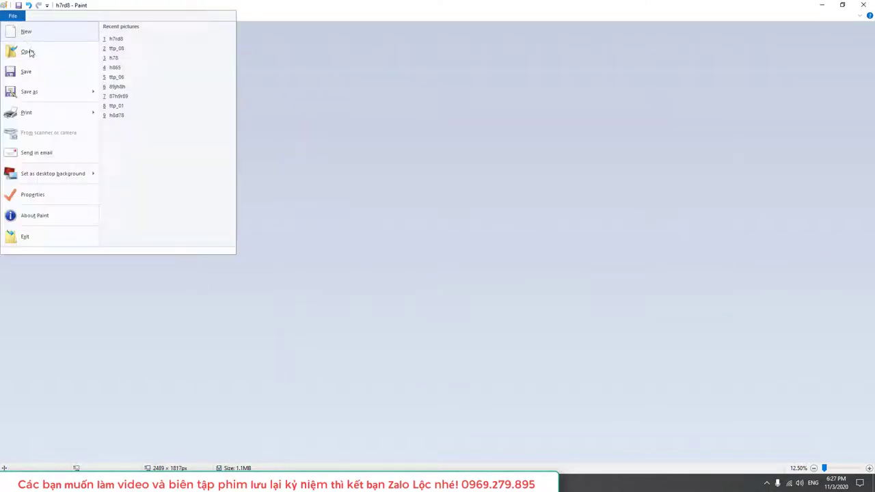
pyautogui.click(28, 92)
pyautogui.write('h78ds')
pyautogui.press('Return')
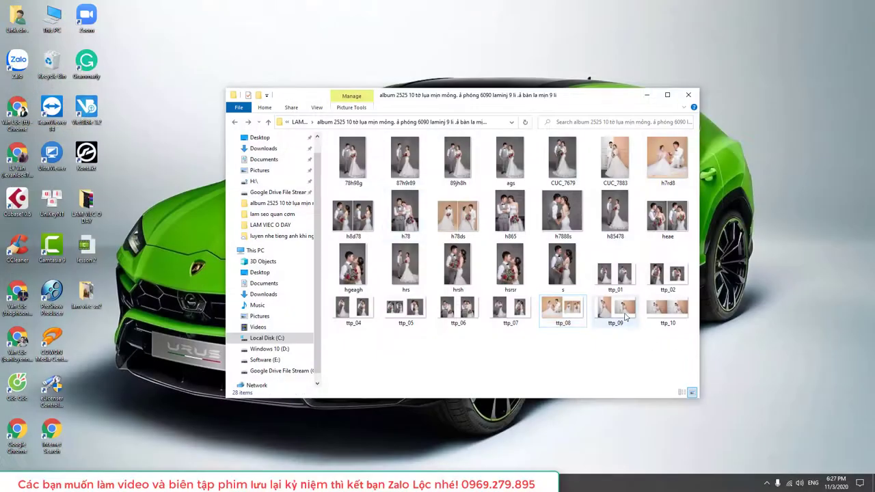
# Open the album picture ttp_09 in Paint for editing, with the full spread in view
pyautogui.rightClick(622, 311)
pyautogui.click(647, 213)
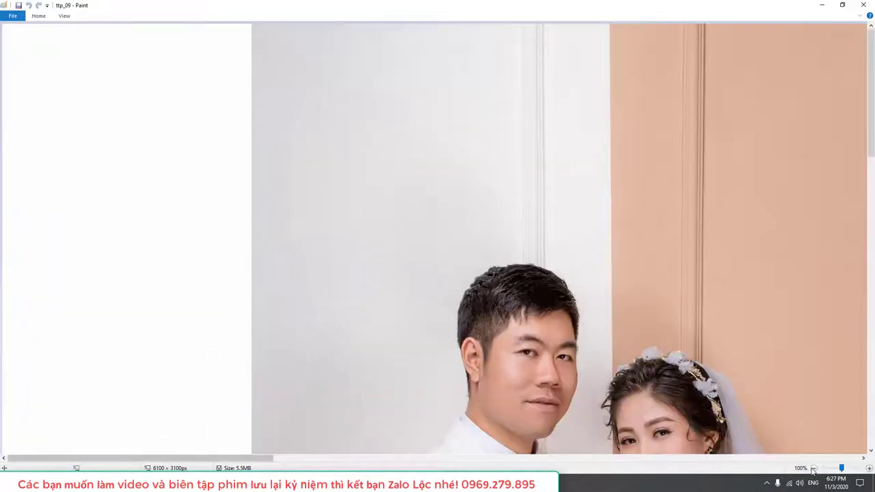
pyautogui.scroll(-3, 416, 250)
# Select the wide couple photo in ttp_09, about 3063 × 2009 px, and cut it out of the picture
pyautogui.click(38, 16)
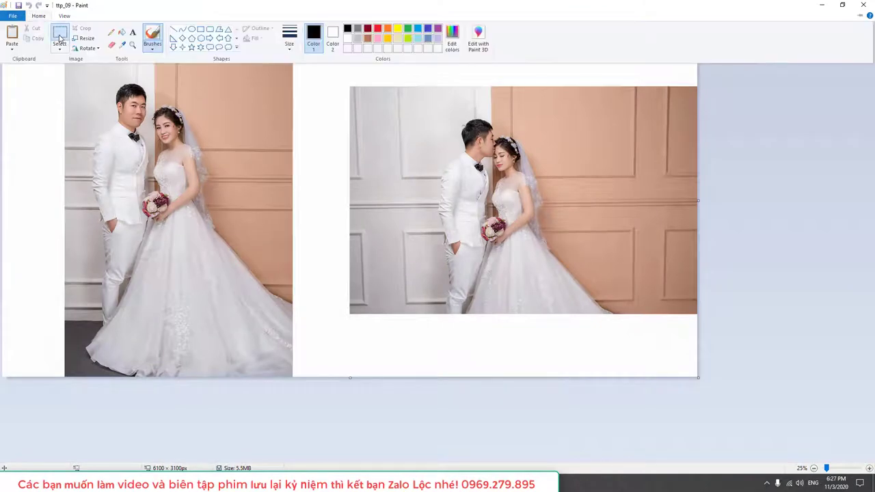
pyautogui.click(58, 34)
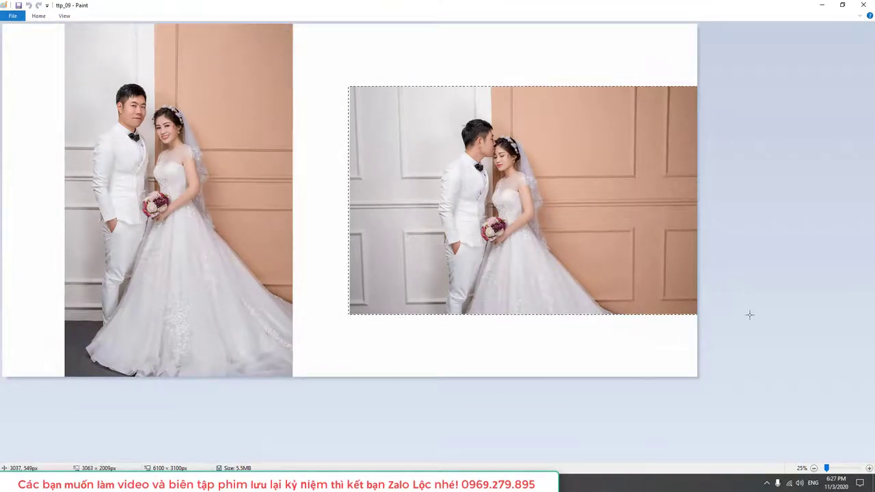
pyautogui.moveTo(749, 314); pyautogui.dragTo(749, 315)
pyautogui.press('Delete')
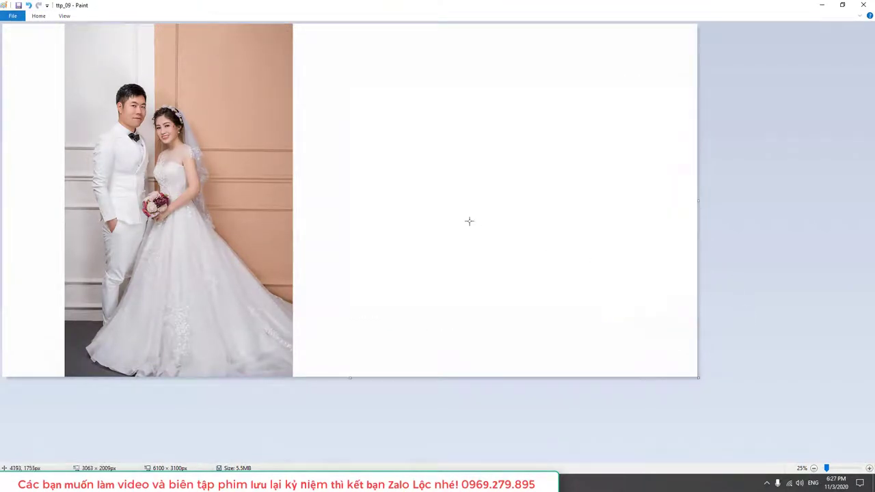
# Move the remaining tall photo flush with the canvas's left edge and crop the canvas width to about 1992 px
pyautogui.hotkey('ctrl', 'a')
pyautogui.moveTo(237, 200); pyautogui.dragTo(173, 198)
pyautogui.click(691, 260)
pyautogui.moveTo(701, 199); pyautogui.dragTo(231, 178)
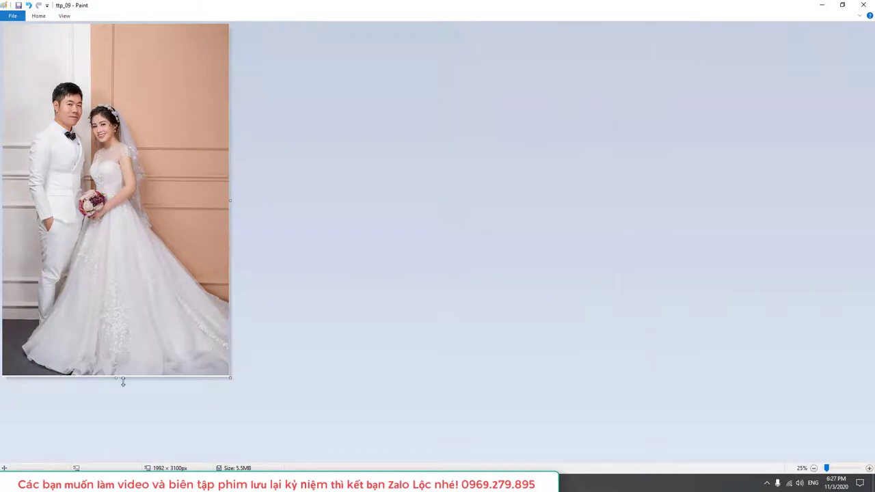
# Save the cropped full-length couple photo as "h47r5d" in the album folder
pyautogui.click(13, 15)
pyautogui.click(27, 89)
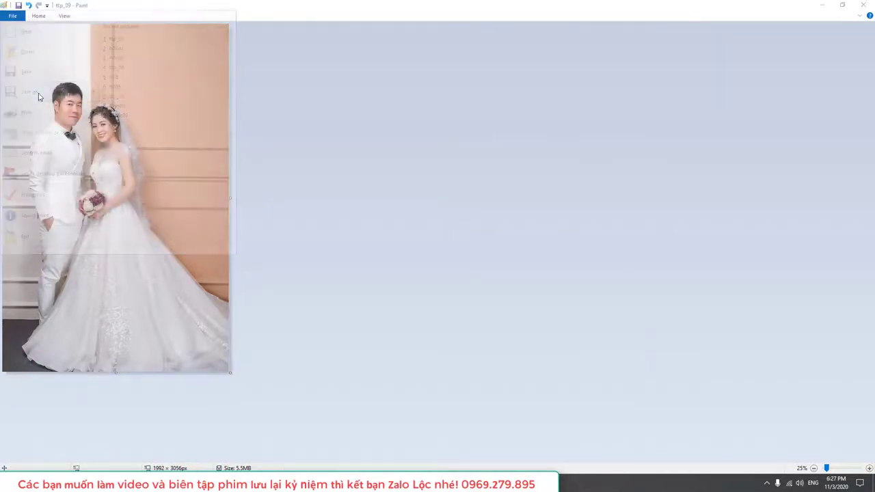
pyautogui.press('Return')
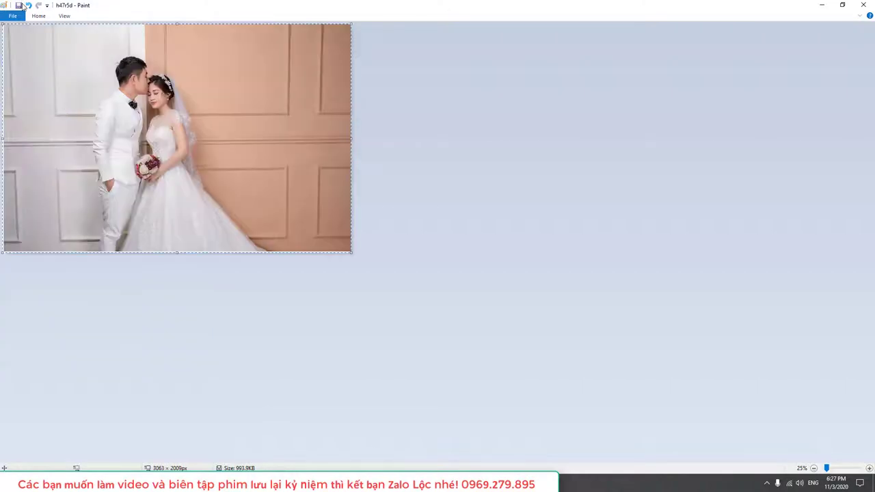
# Save the wide couple photo cut from ttp_09 as "h87r6d" in the album folder and close Paint
pyautogui.click(12, 15)
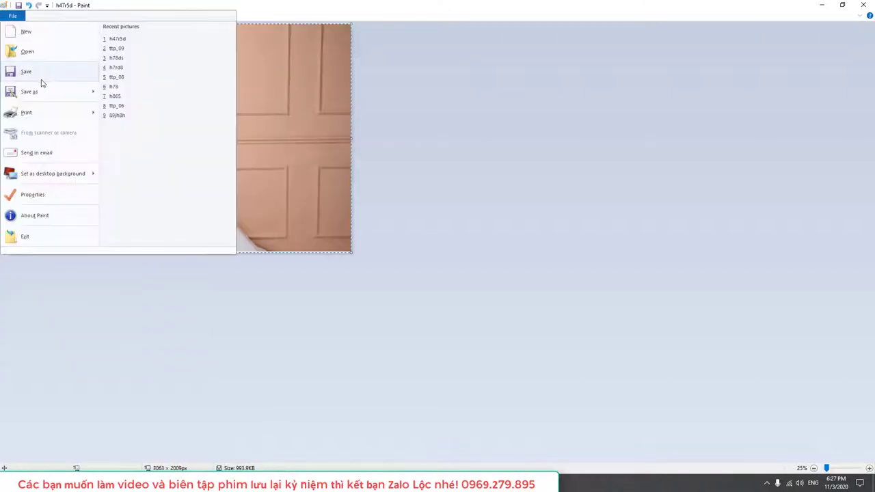
pyautogui.click(47, 94)
pyautogui.press('Return')
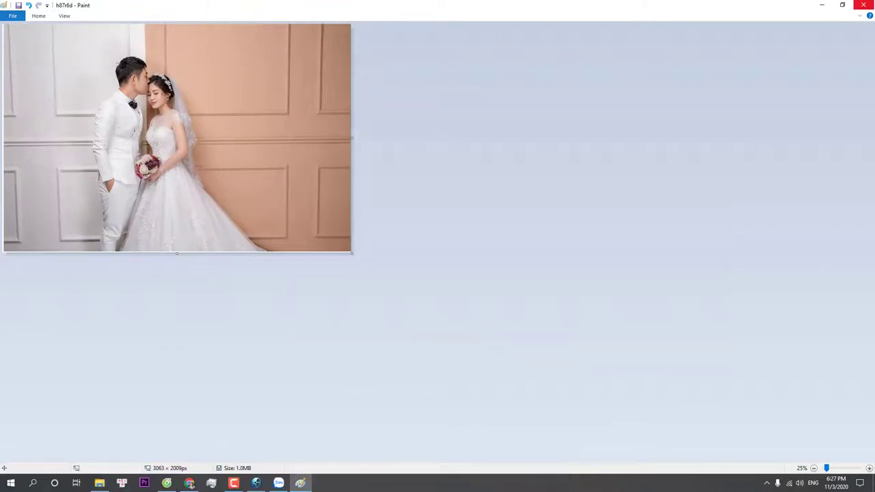
pyautogui.click(863, 8)
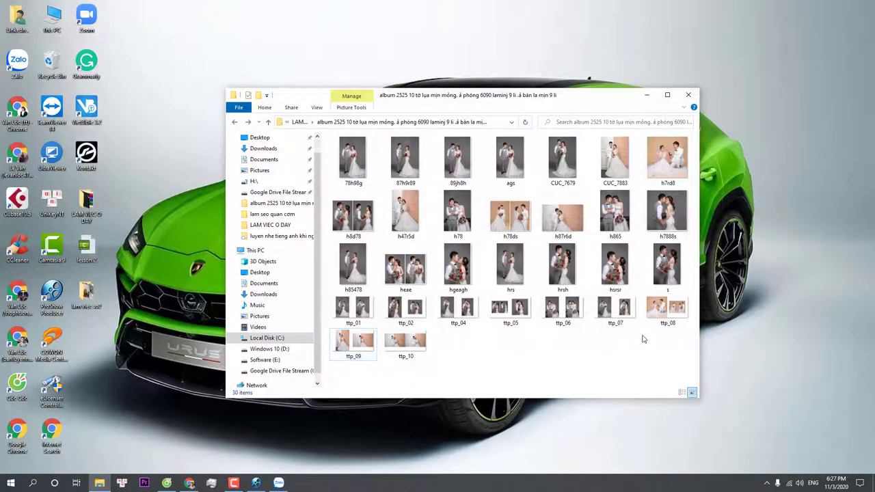
# Open the album picture ttp_08 in Paint for editing
pyautogui.rightClick(661, 312)
pyautogui.click(694, 214)
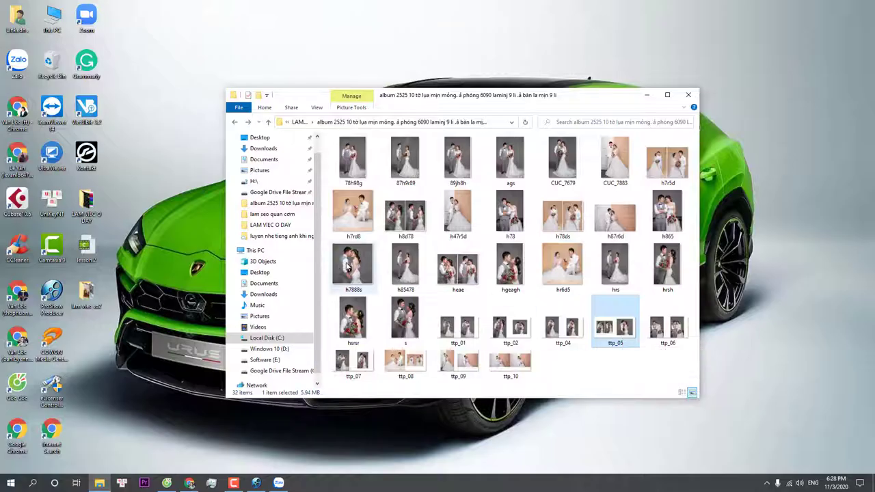
# Go up to the LAM VIEC O DAY folder and rename the long-named wedding album folder to "album 2525"
pyautogui.rightClick(779, 126)
pyautogui.moveTo(793, 155)
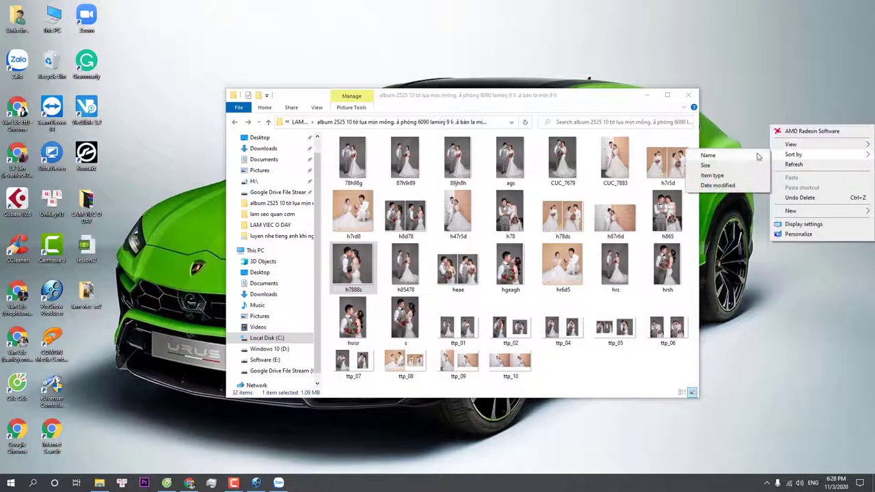
pyautogui.click(308, 127)
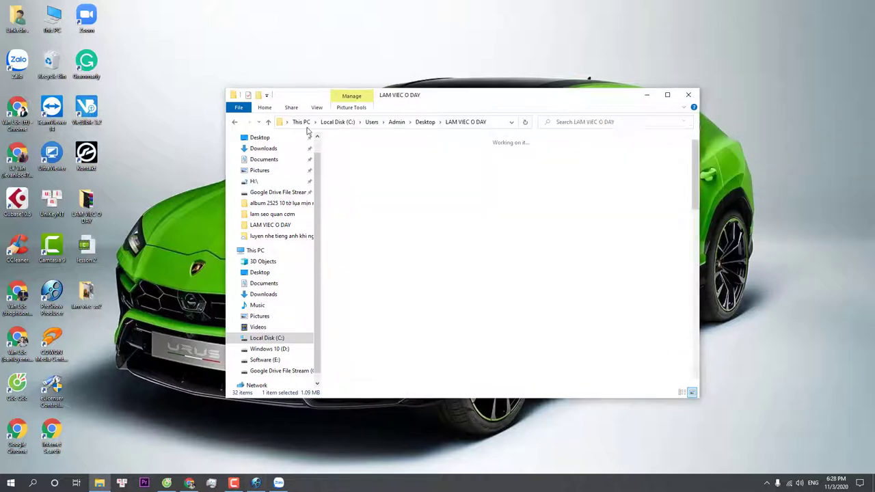
pyautogui.rightClick(571, 166)
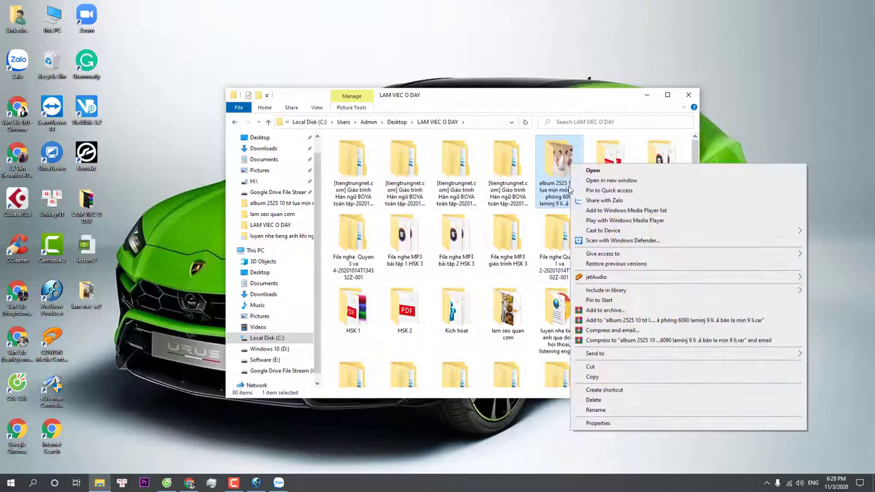
pyautogui.click(596, 410)
pyautogui.click(563, 184)
pyautogui.moveTo(568, 184); pyautogui.dragTo(577, 209)
pyautogui.press('BackSpace')
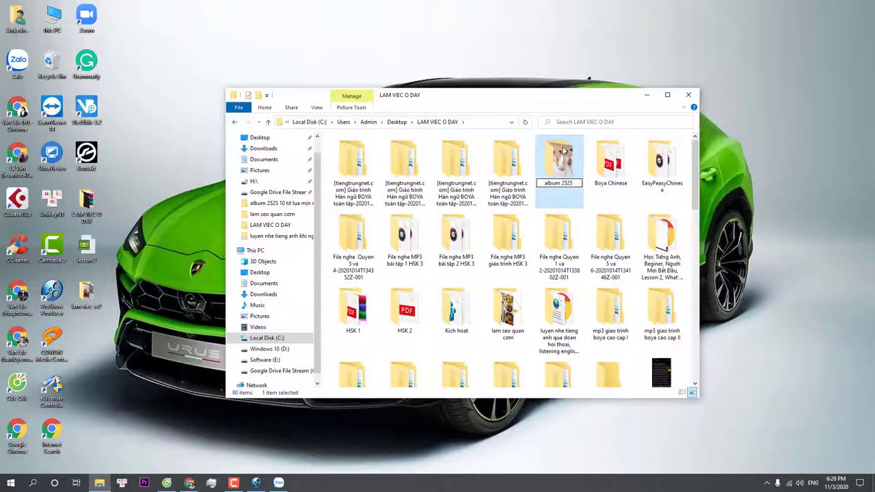
pyautogui.press('Return')
# Look over the pictures in the album 2525 folder and switch to ProShow Producer
pyautogui.doubleClick(557, 174)
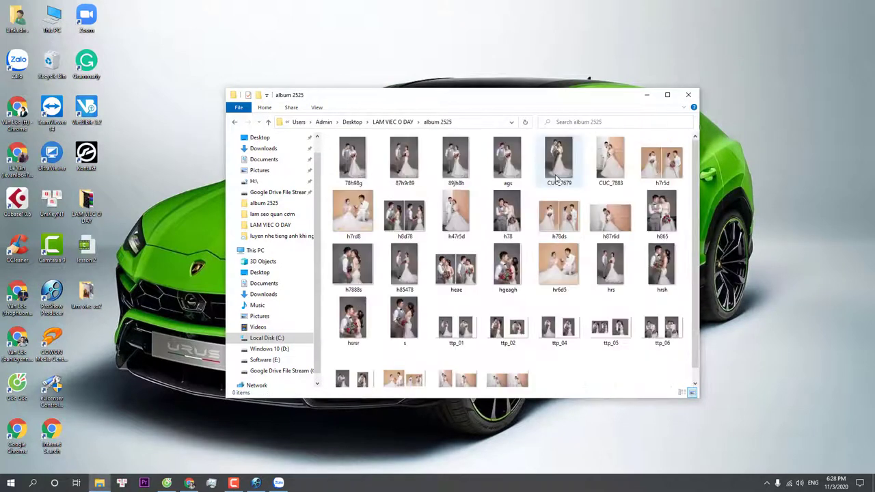
pyautogui.scroll(-2, 659, 354)
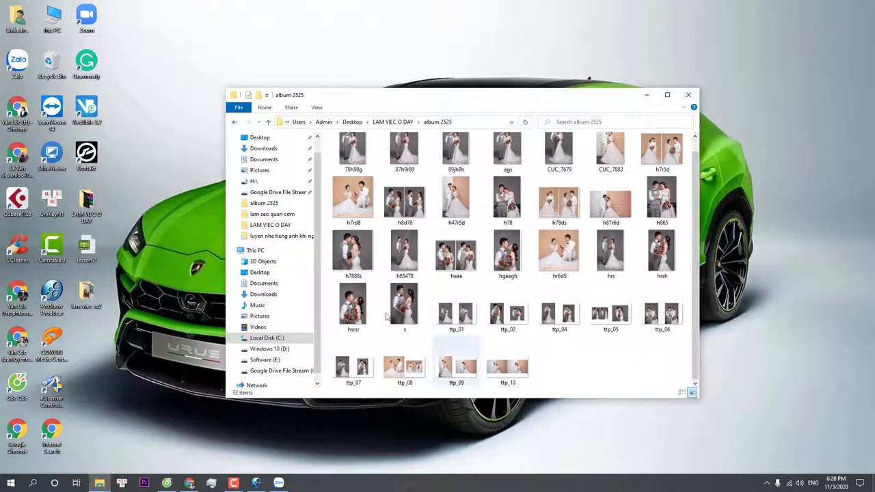
pyautogui.rightClick(146, 147)
pyautogui.click(285, 412)
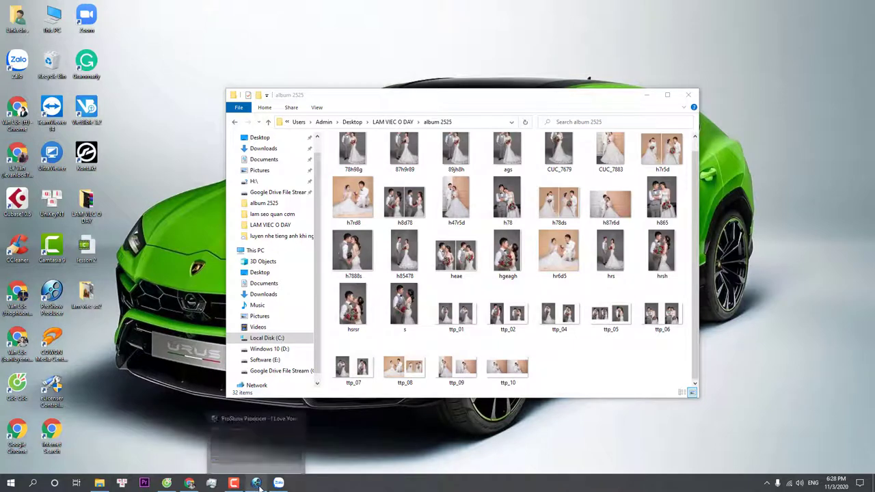
pyautogui.moveTo(286, 485)
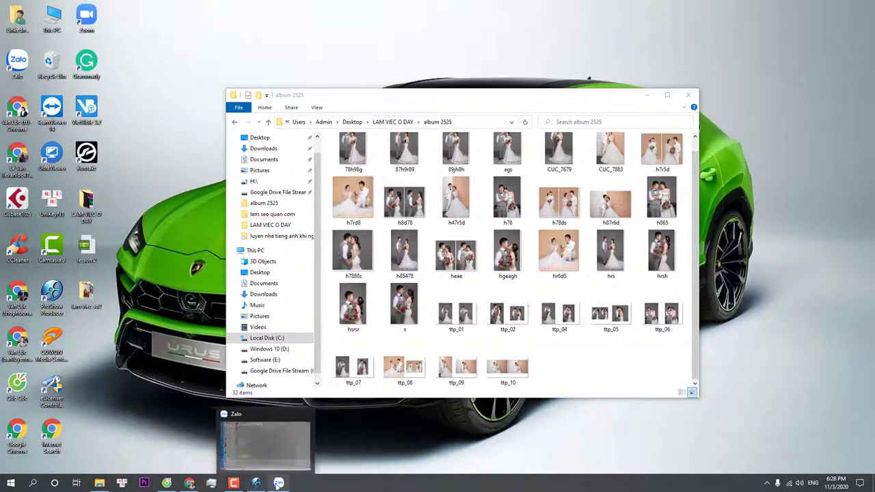
pyautogui.click(256, 483)
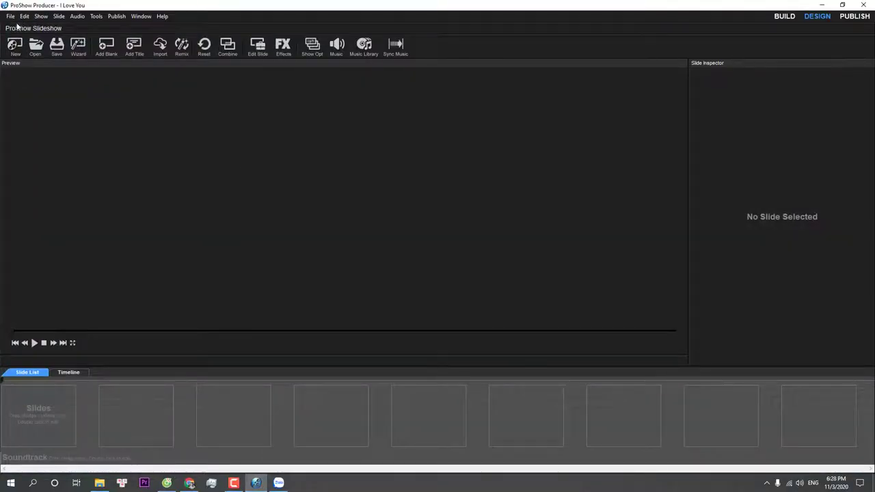
pyautogui.click(77, 45)
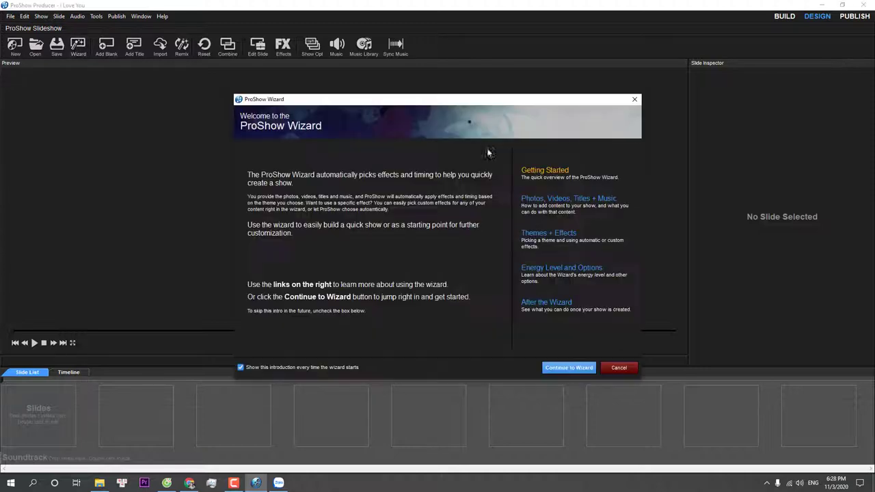
pyautogui.click(559, 368)
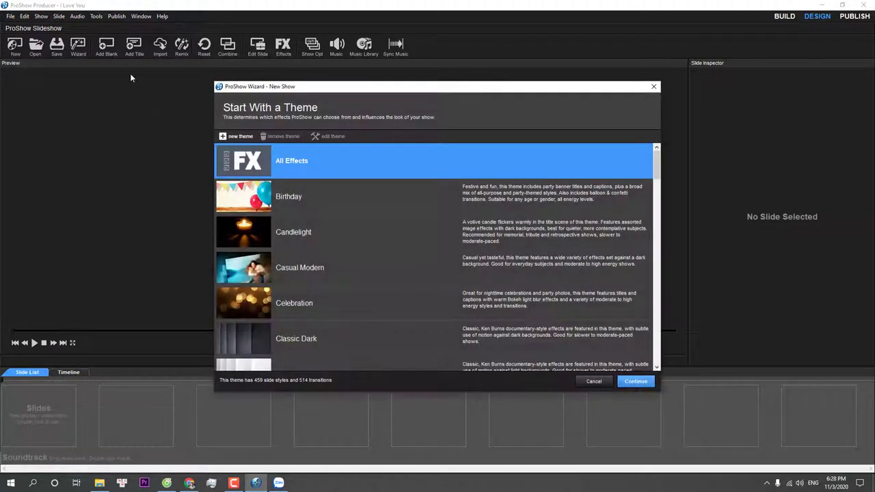
pyautogui.click(655, 89)
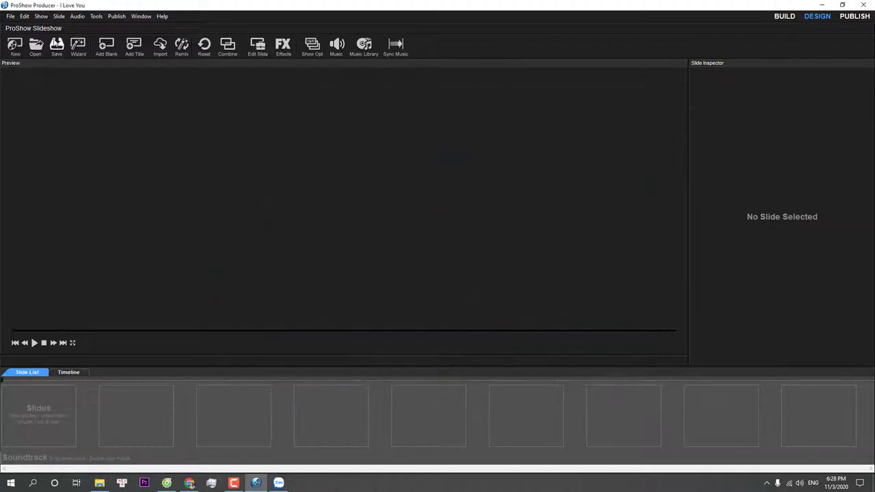
# Start a new show with the ProShow Wizard, using the All Effects theme
pyautogui.click(78, 46)
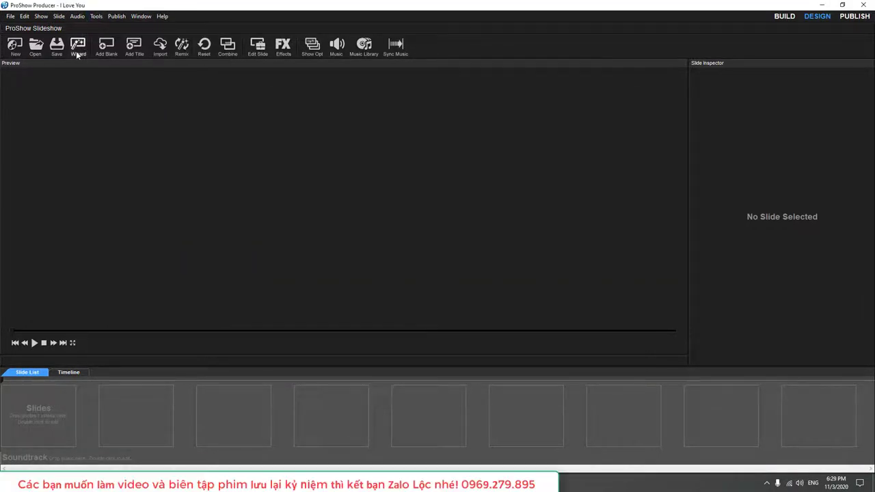
pyautogui.click(77, 54)
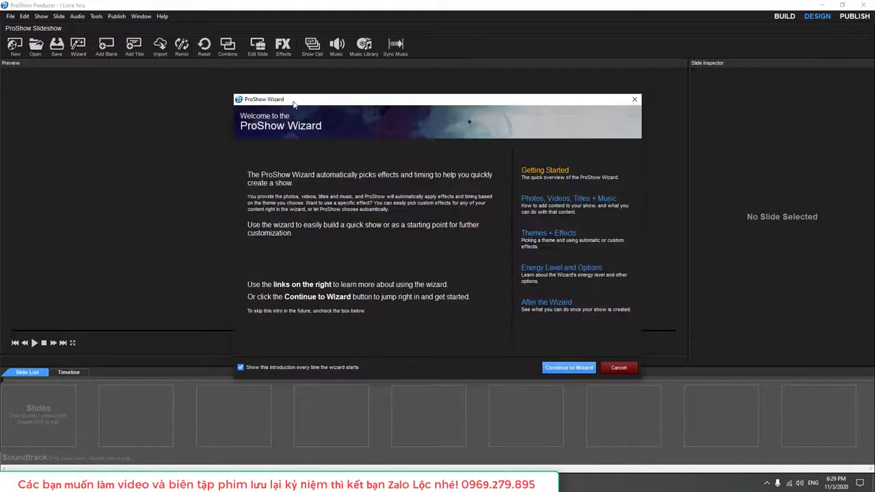
pyautogui.click(569, 367)
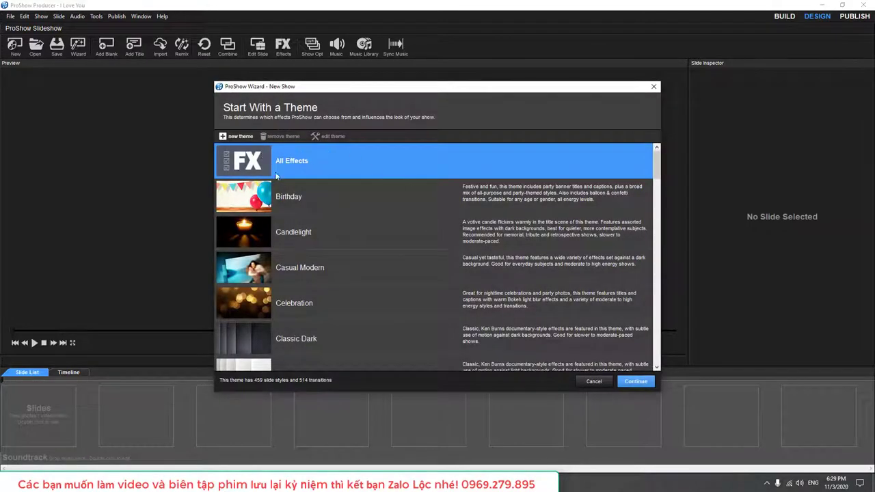
pyautogui.scroll(-10, 278, 204)
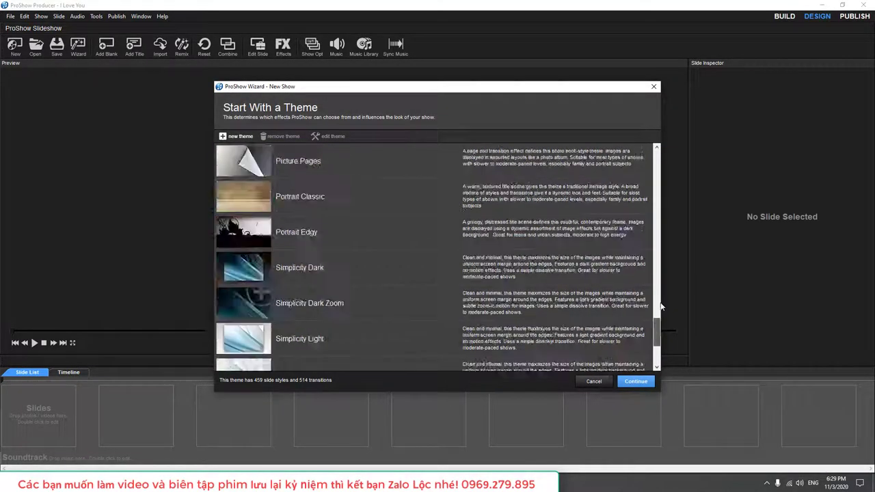
pyautogui.moveTo(661, 308); pyautogui.dragTo(619, 145)
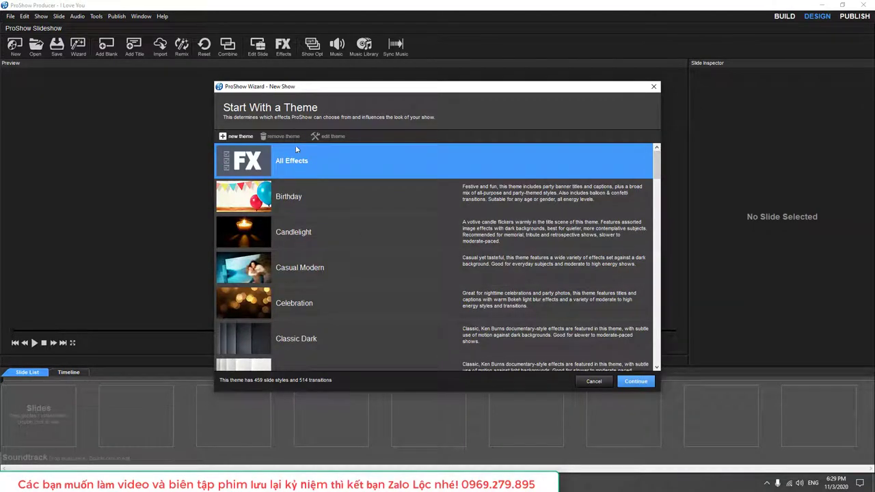
pyautogui.click(636, 382)
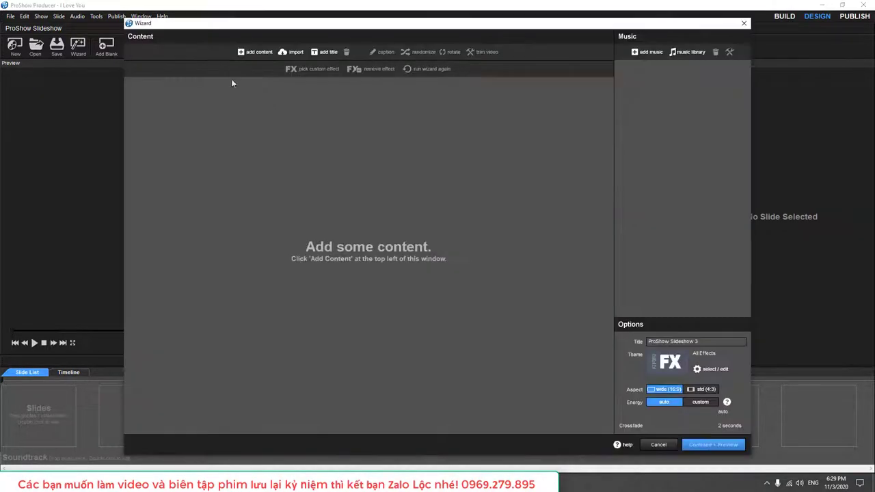
# Add all pictures from the album 2525 folder to the wizard's content
pyautogui.click(254, 53)
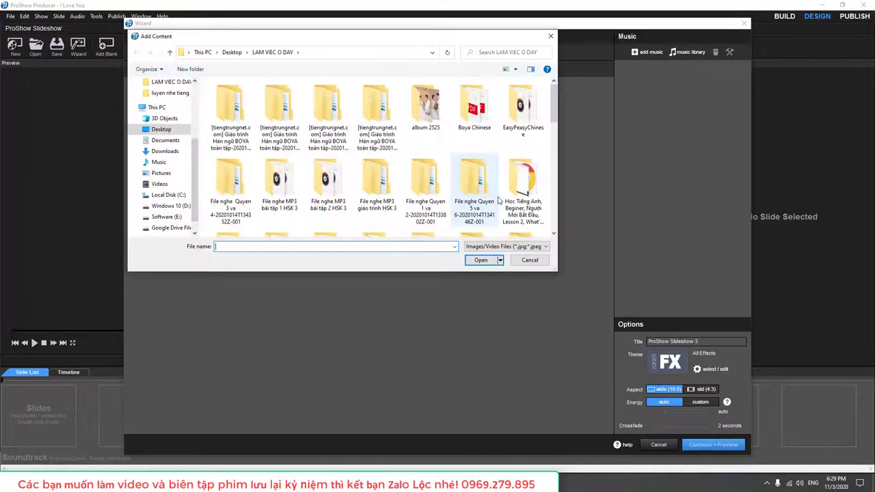
pyautogui.doubleClick(432, 96)
pyautogui.click(239, 115)
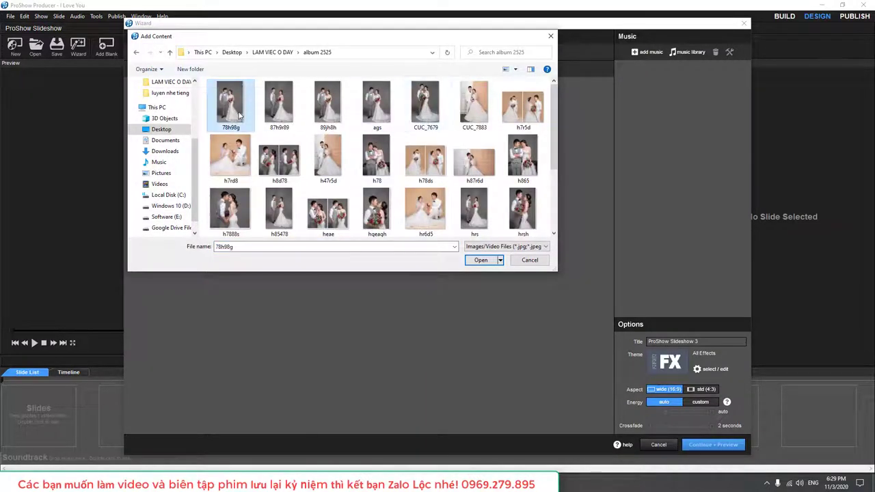
pyautogui.hotkey('ctrl', 'a')
pyautogui.click(481, 260)
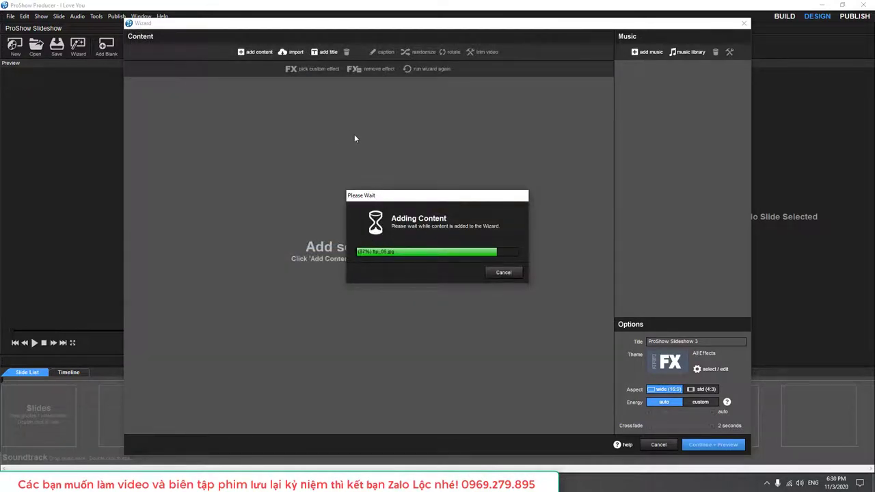
# Add the complete set of album 2525 pictures to the wizard's content two more times
pyautogui.click(254, 53)
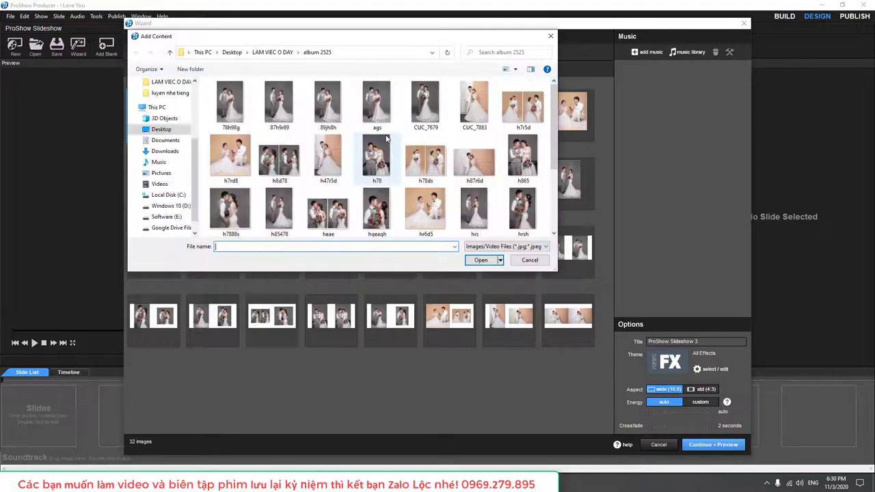
pyautogui.click(371, 112)
pyautogui.hotkey('ctrl', 'a')
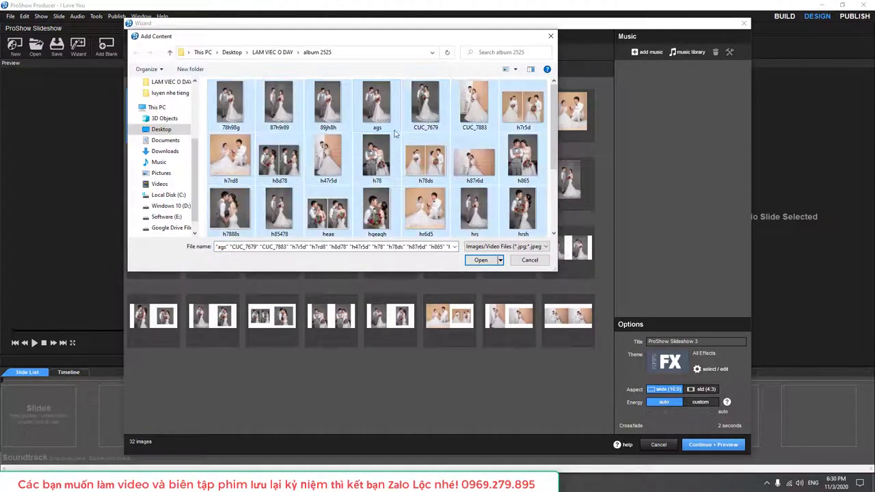
pyautogui.click(480, 260)
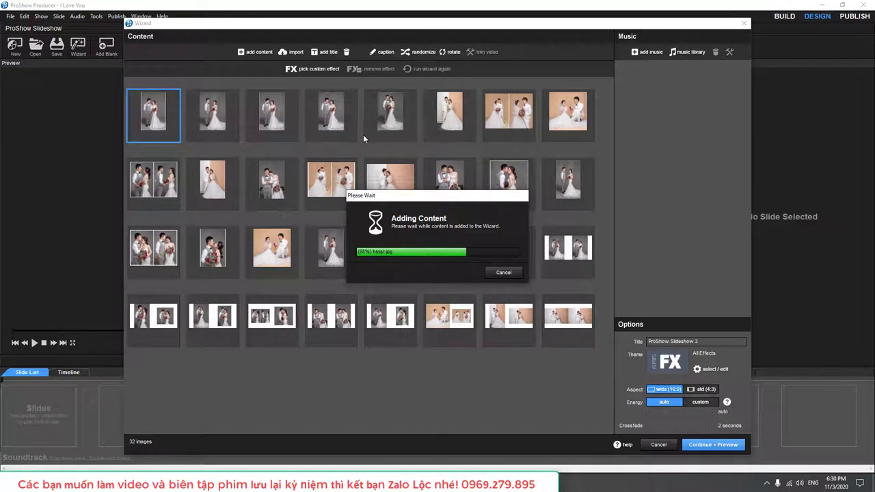
pyautogui.click(257, 52)
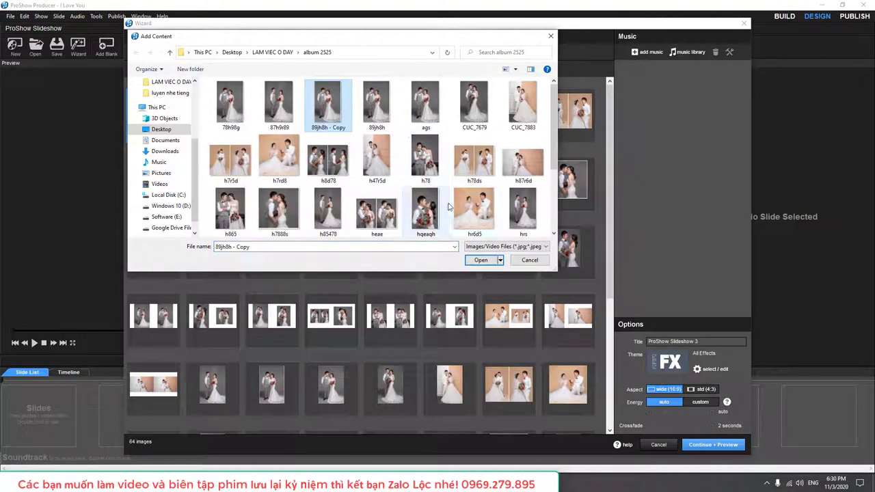
pyautogui.hotkey('ctrl', 'a')
pyautogui.press('Return')
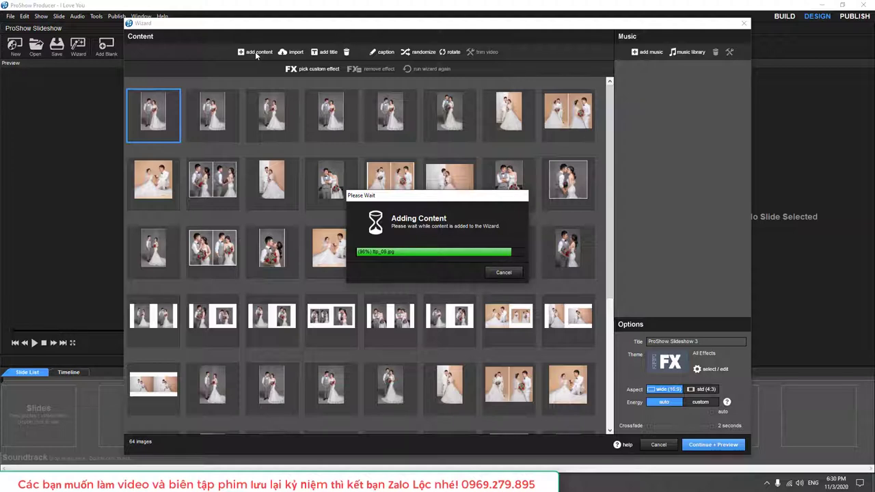
# Repeat adding every album 2525 picture another two times and continue to the show preview
pyautogui.click(255, 51)
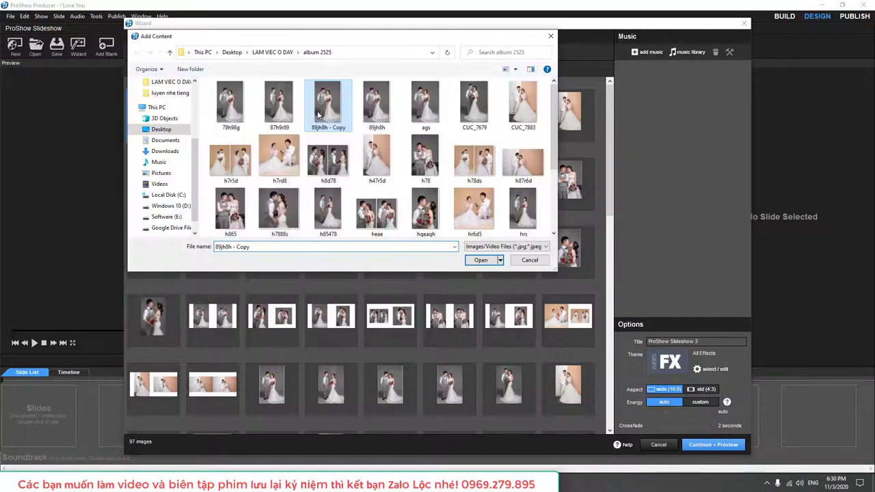
pyautogui.hotkey('ctrl', 'a')
pyautogui.press('Return')
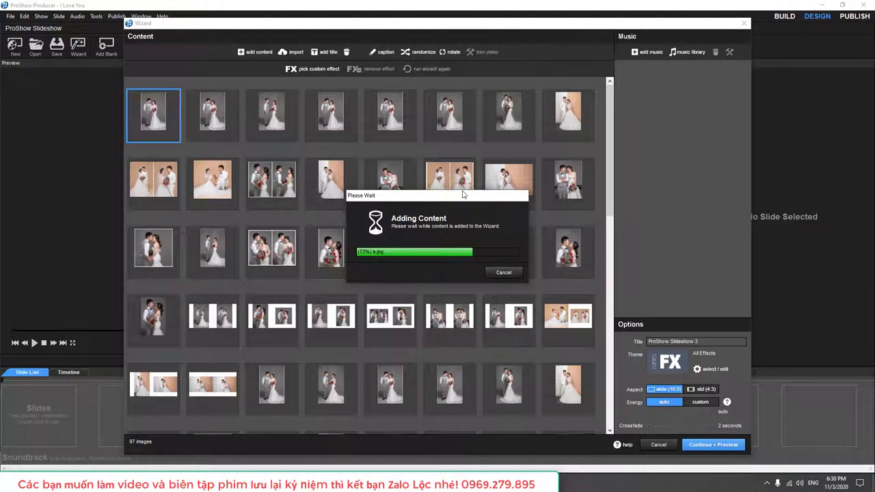
pyautogui.click(256, 52)
pyautogui.click(376, 161)
pyautogui.hotkey('ctrl', 'a')
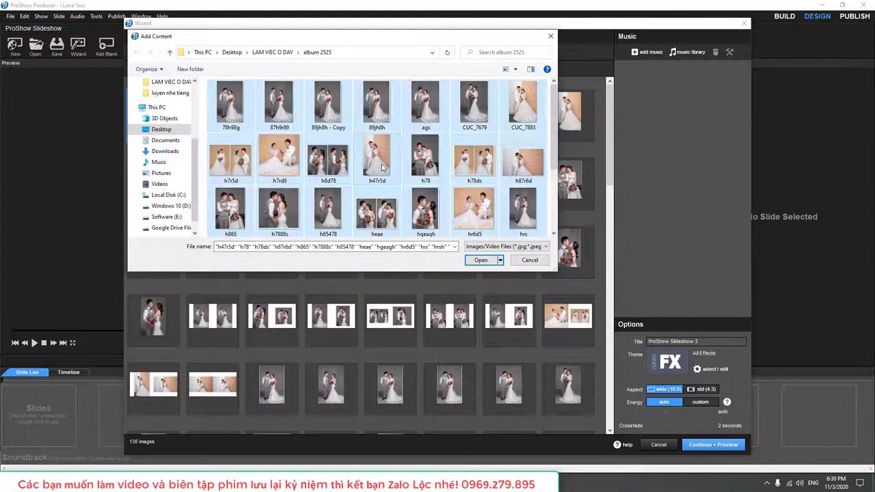
pyautogui.click(471, 260)
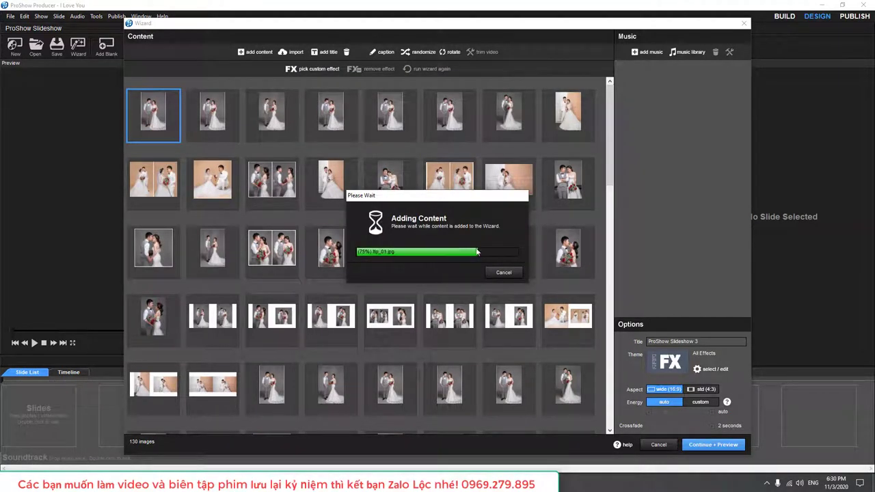
pyautogui.click(714, 444)
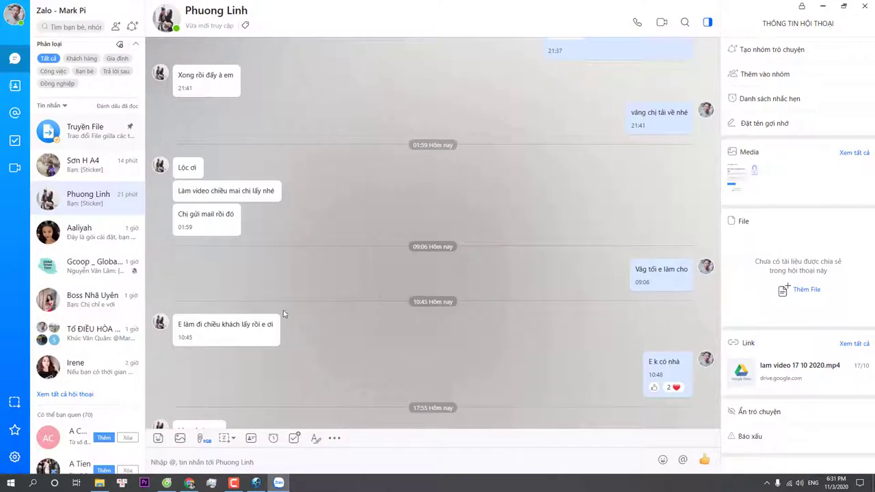
# Review the chat messages with the client about the video request
pyautogui.scroll(-5, 310, 357)
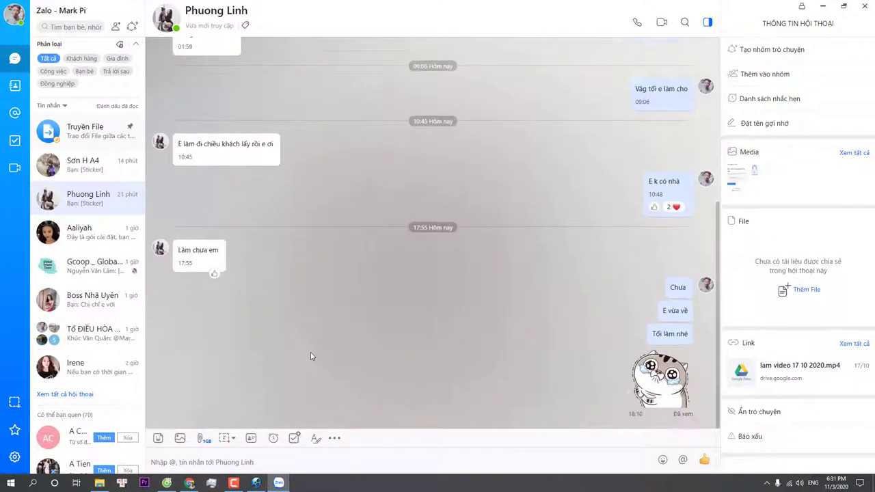
pyautogui.scroll(4, 294, 332)
pyautogui.scroll(-4, 253, 299)
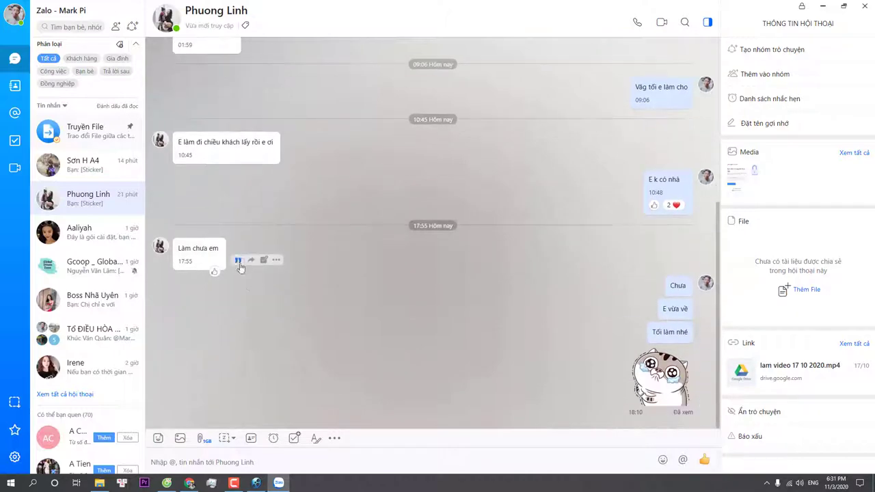
pyautogui.scroll(5, 262, 307)
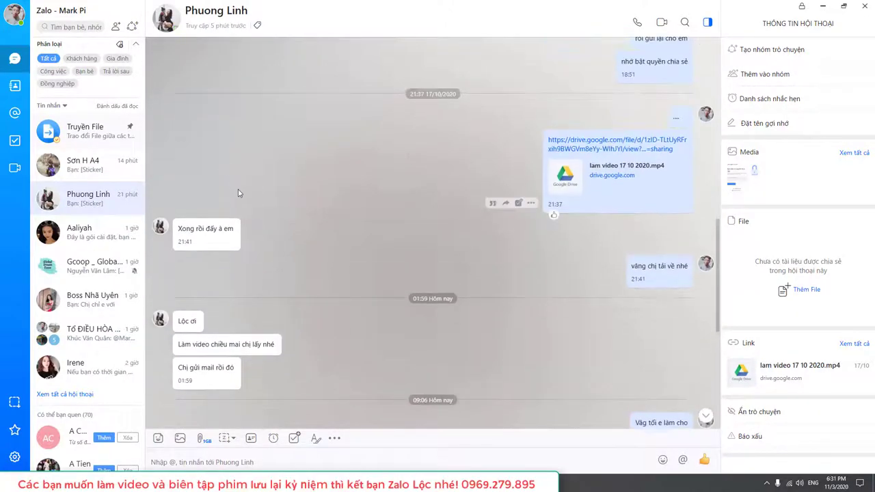
pyautogui.scroll(-4, 433, 262)
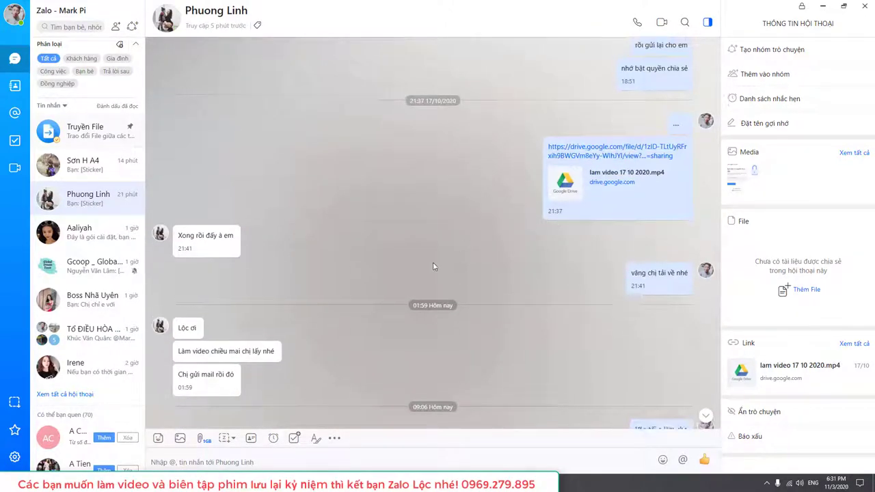
pyautogui.scroll(-1, 594, 225)
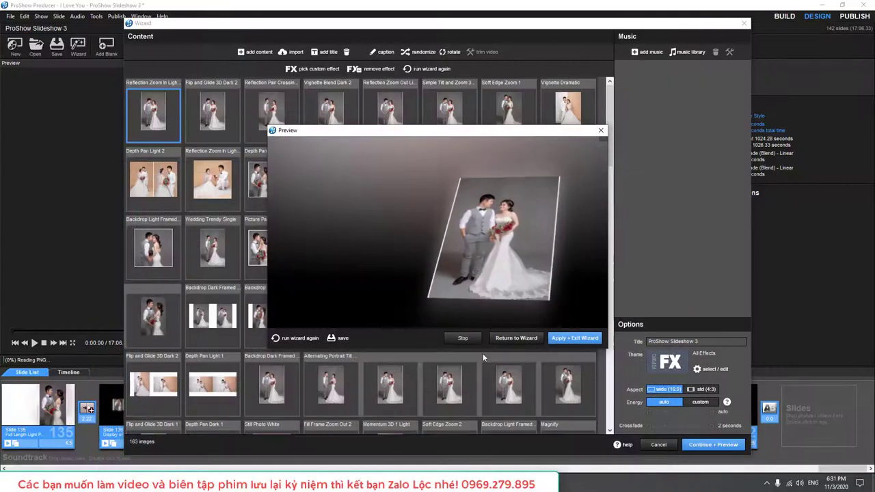
# Apply the previewed wizard show to the project and delete the blank slide 142 at its end
pyautogui.click(574, 337)
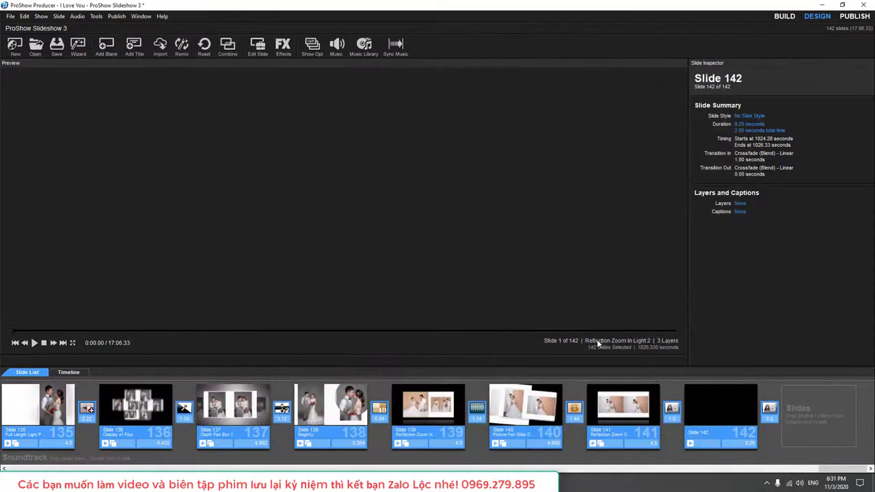
pyautogui.press('Delete')
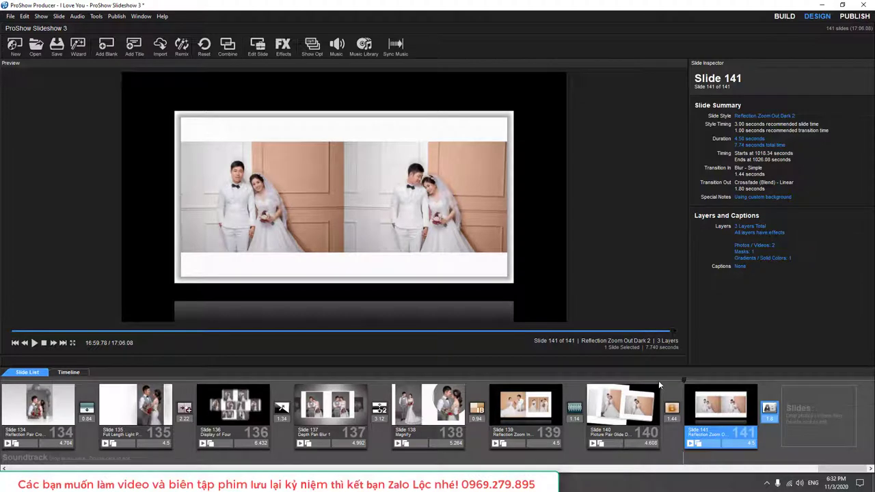
# Copy slides 72 through 141 and paste the duplicates into the show's slide list
pyautogui.moveTo(843, 471); pyautogui.dragTo(431, 469)
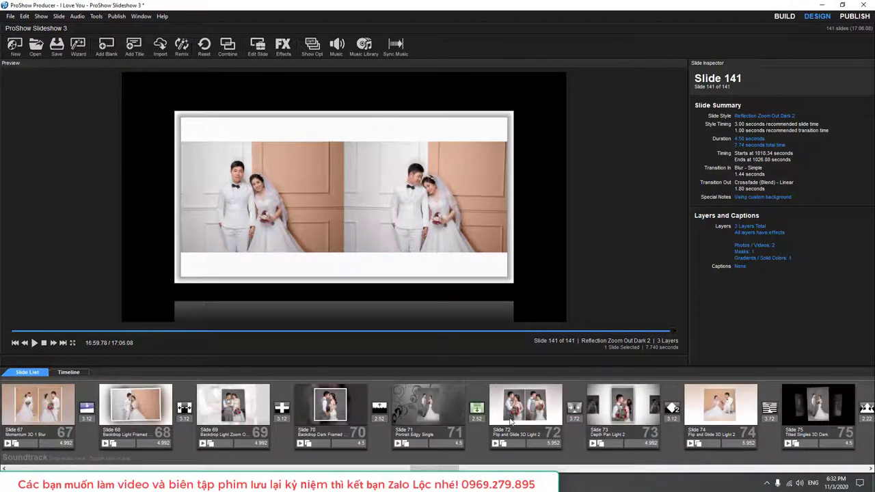
pyautogui.keyDown('shift'); pyautogui.click(510, 421); pyautogui.keyUp('shift')
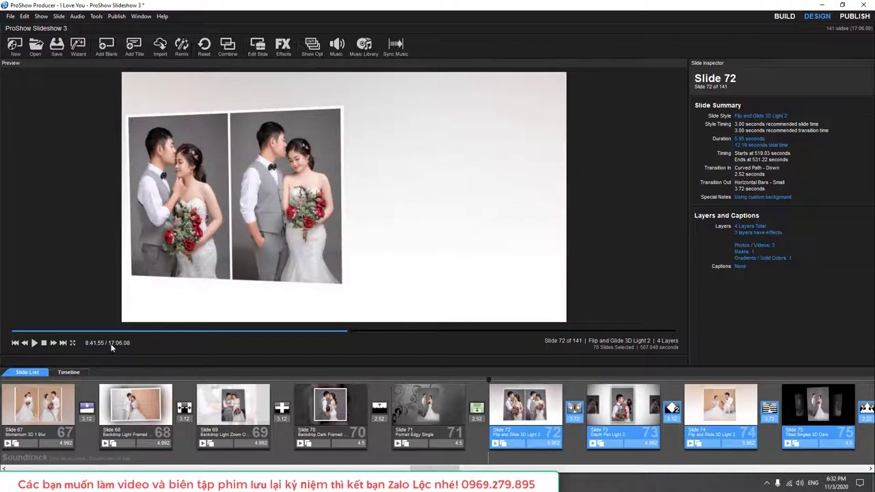
pyautogui.moveTo(435, 469); pyautogui.dragTo(848, 453)
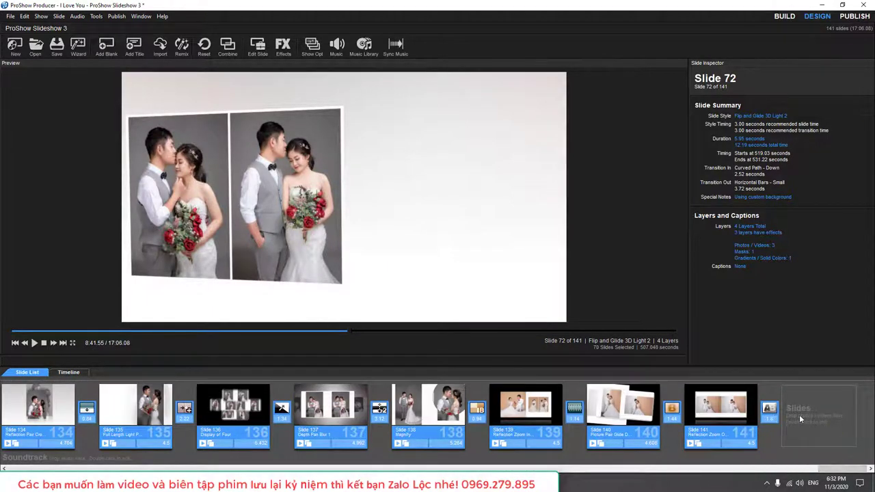
pyautogui.click(803, 419)
pyautogui.hotkey('ctrl', 'v')
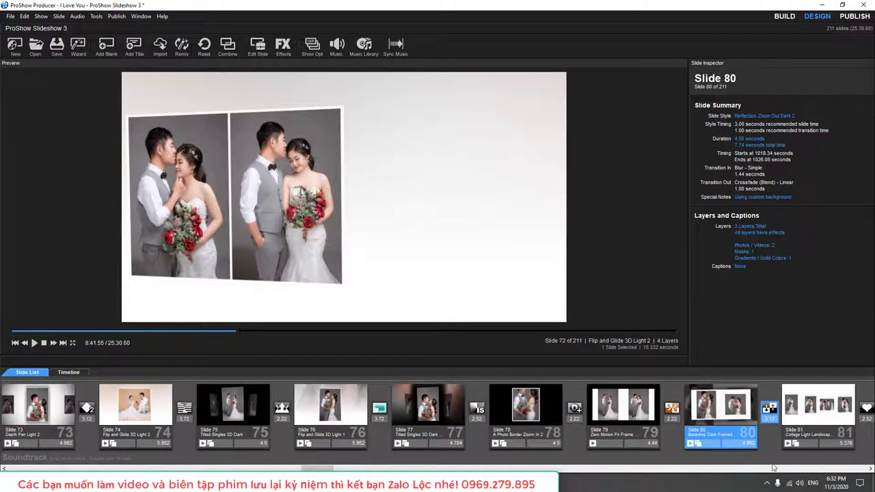
pyautogui.click(334, 483)
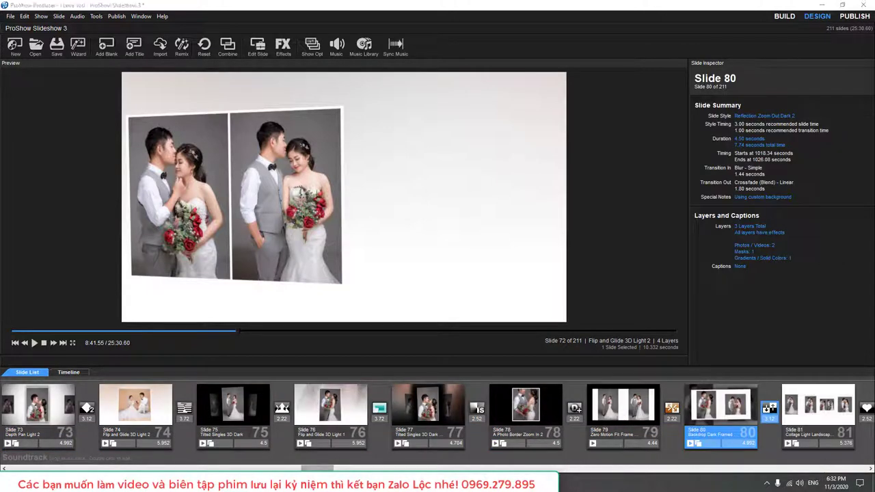
pyautogui.doubleClick(352, 458)
pyautogui.click(136, 121)
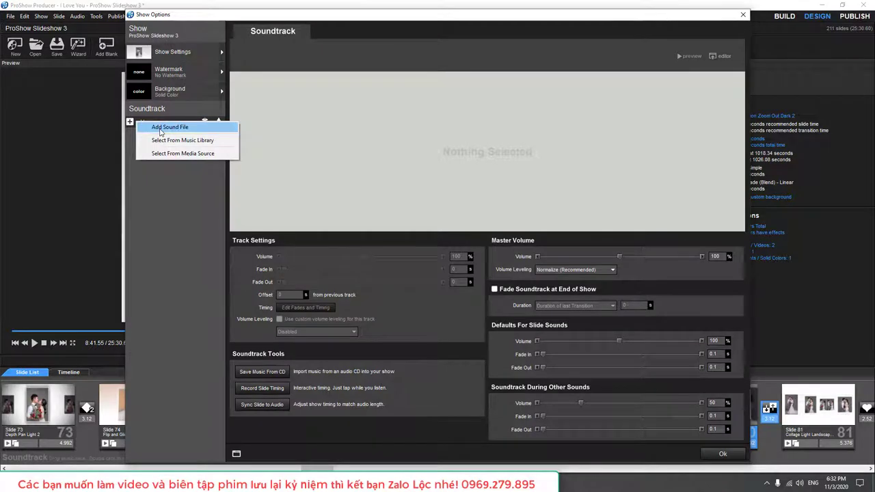
pyautogui.click(161, 128)
pyautogui.click(741, 15)
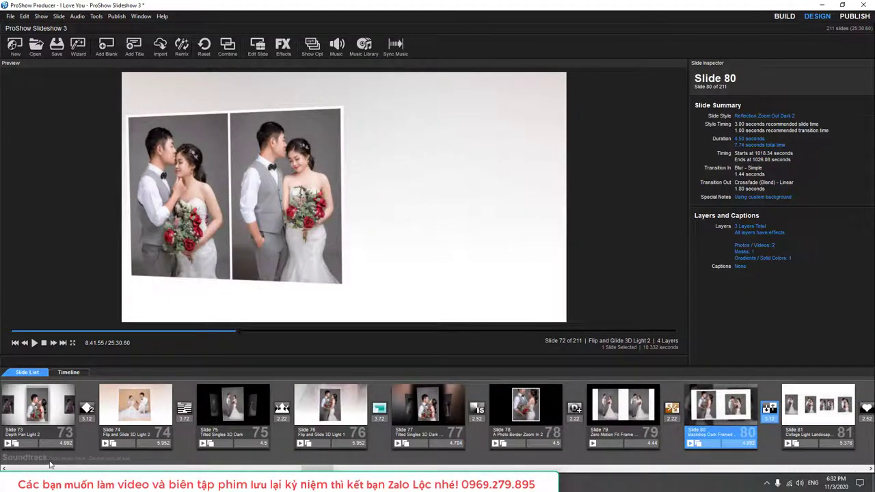
# Open the show's soundtrack options and browse for sound files in the 1b.nhac mp3 folder on drive D
pyautogui.doubleClick(101, 461)
pyautogui.click(140, 123)
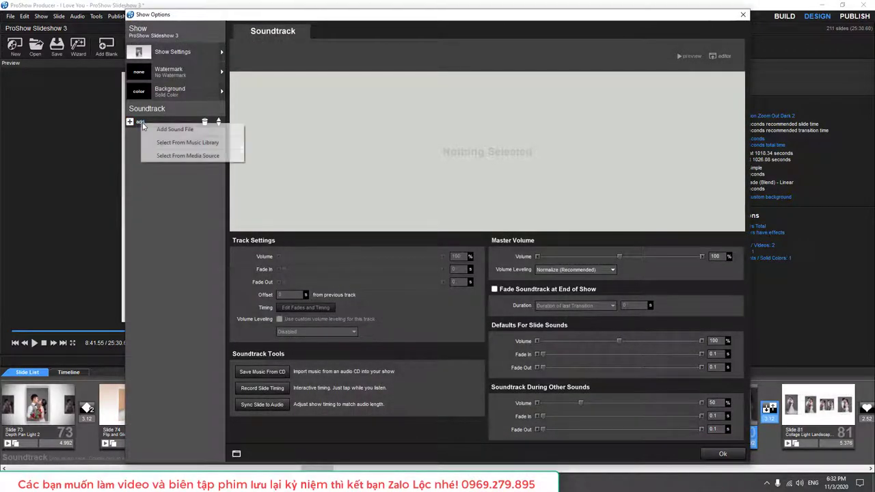
pyautogui.click(160, 130)
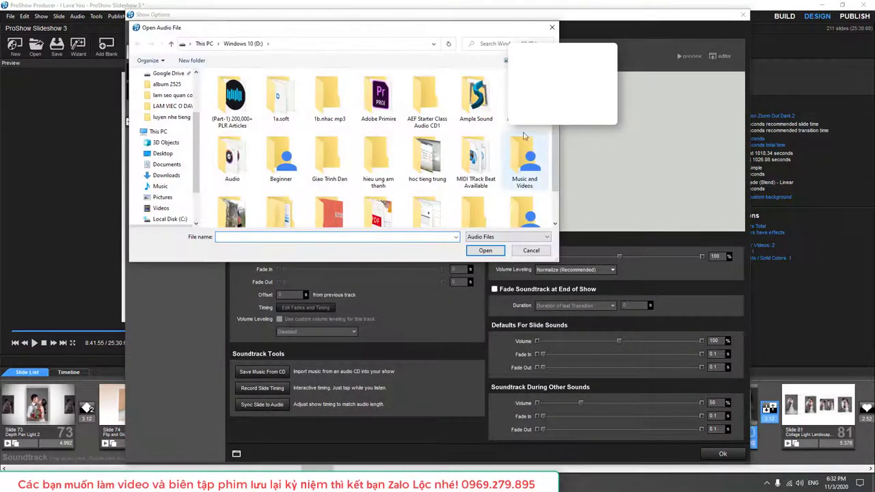
pyautogui.scroll(-1, 385, 147)
pyautogui.scroll(1, 384, 147)
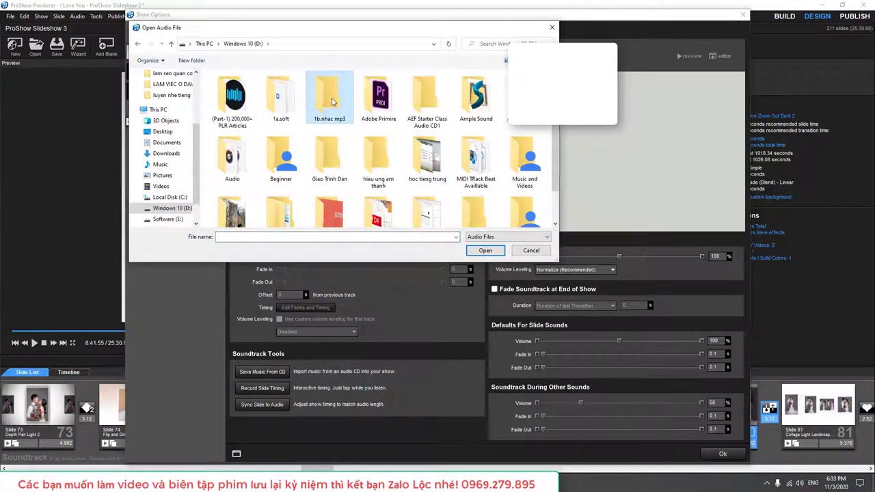
pyautogui.click(548, 252)
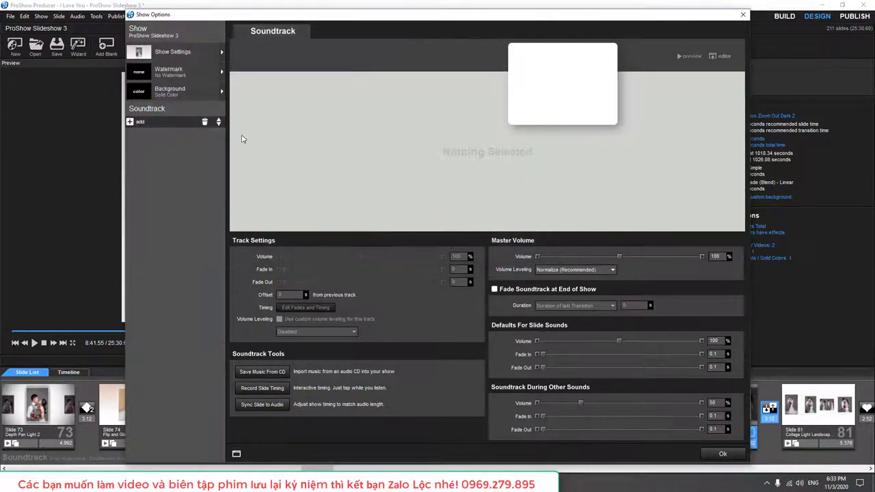
pyautogui.click(137, 123)
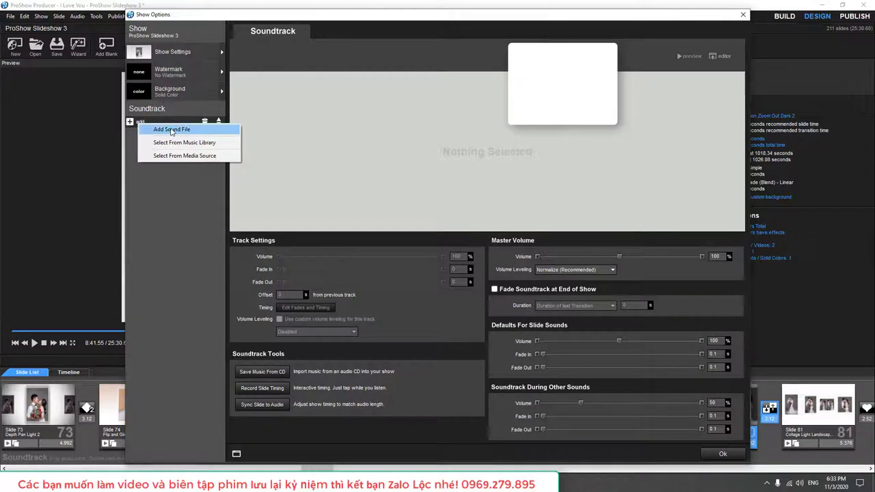
pyautogui.click(171, 130)
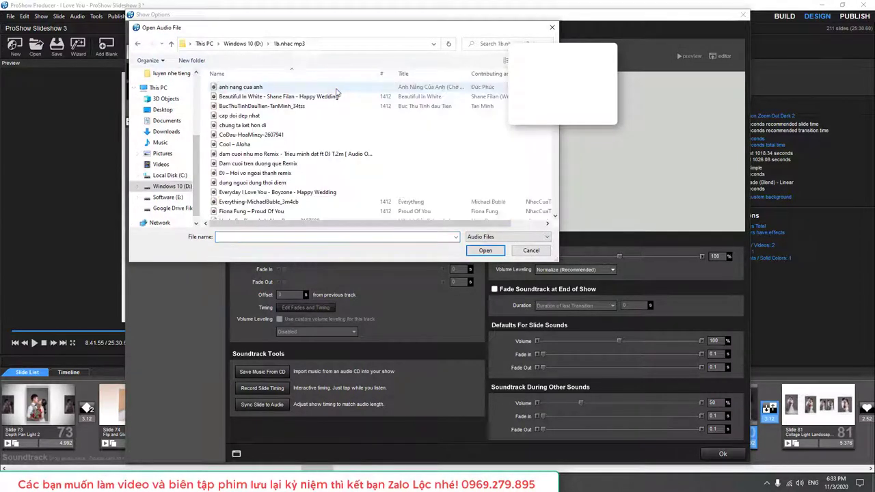
pyautogui.doubleClick(329, 99)
# Add anh nang cua anh, Beautiful In White, hon ca yeu, ngay hanh phuc, My Love and Love To Be Love By You to the soundtrack
pyautogui.click(238, 88)
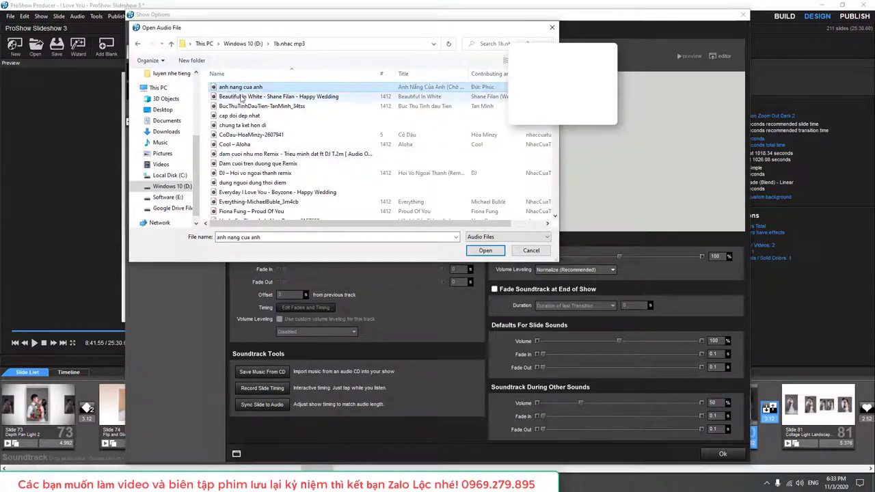
pyautogui.keyDown('ctrl'); pyautogui.click(243, 98); pyautogui.keyUp('ctrl')
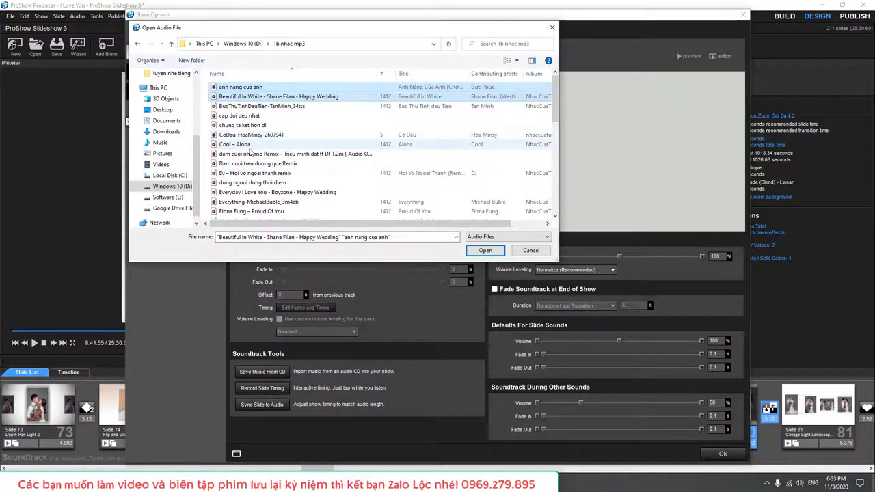
pyautogui.scroll(-2, 265, 164)
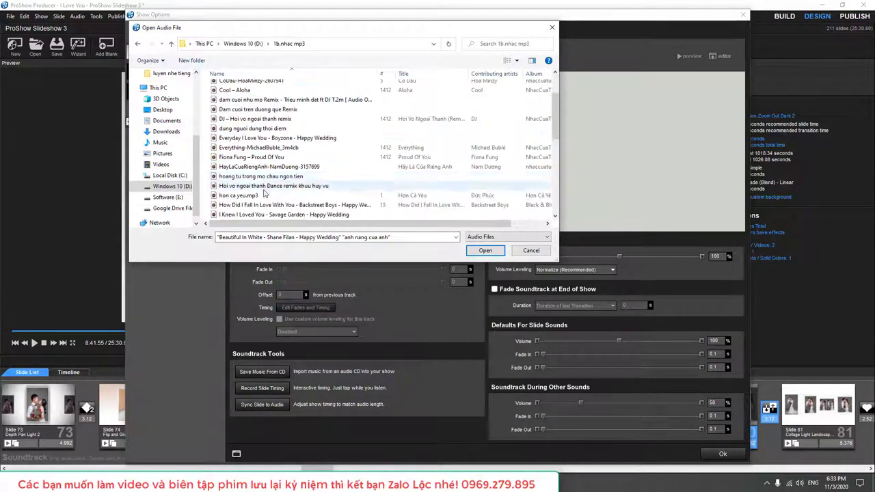
pyautogui.keyDown('ctrl'); pyautogui.click(260, 196); pyautogui.keyUp('ctrl')
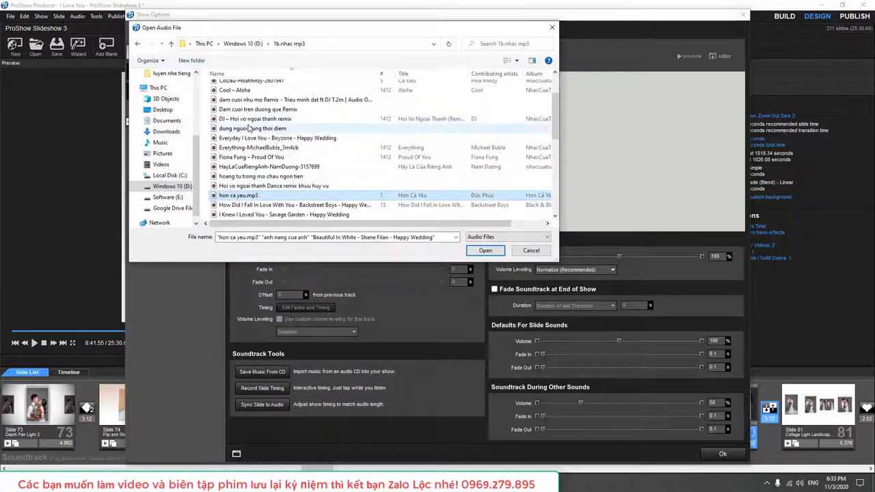
pyautogui.scroll(-2, 258, 147)
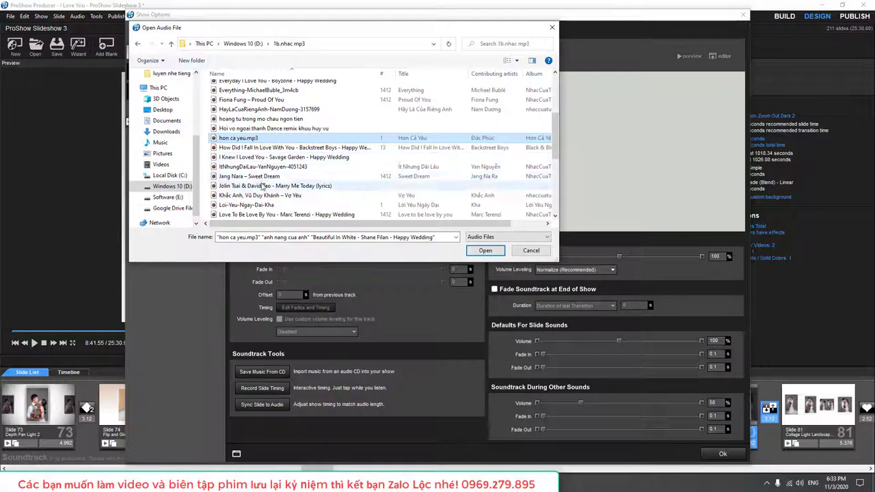
pyautogui.scroll(-1, 256, 205)
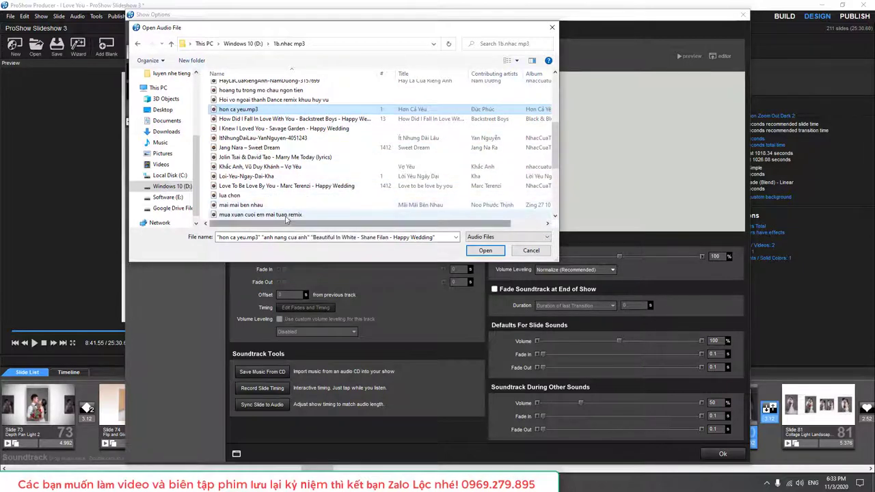
pyautogui.scroll(-3, 259, 164)
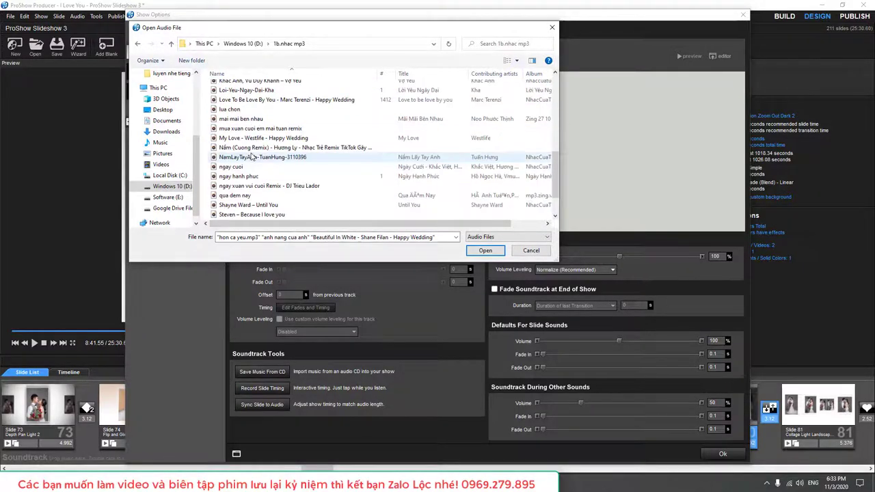
pyautogui.keyDown('ctrl'); pyautogui.click(248, 177); pyautogui.keyUp('ctrl')
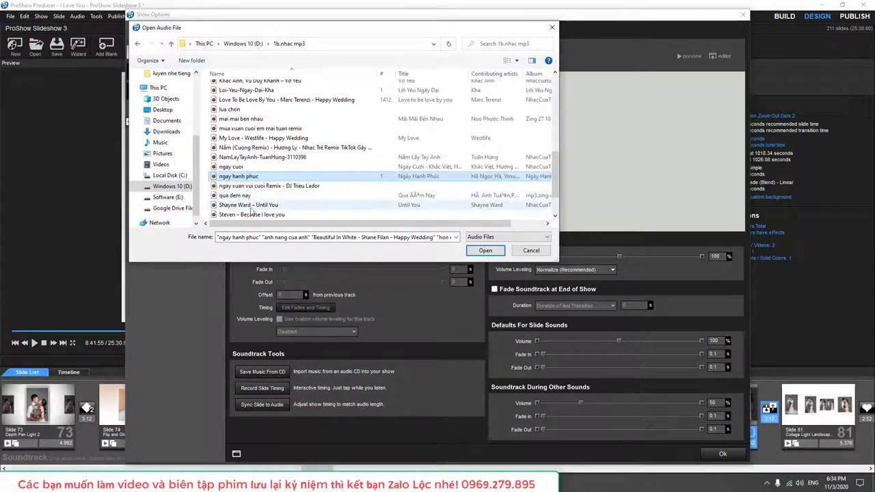
pyautogui.keyDown('ctrl'); pyautogui.click(253, 138); pyautogui.keyUp('ctrl')
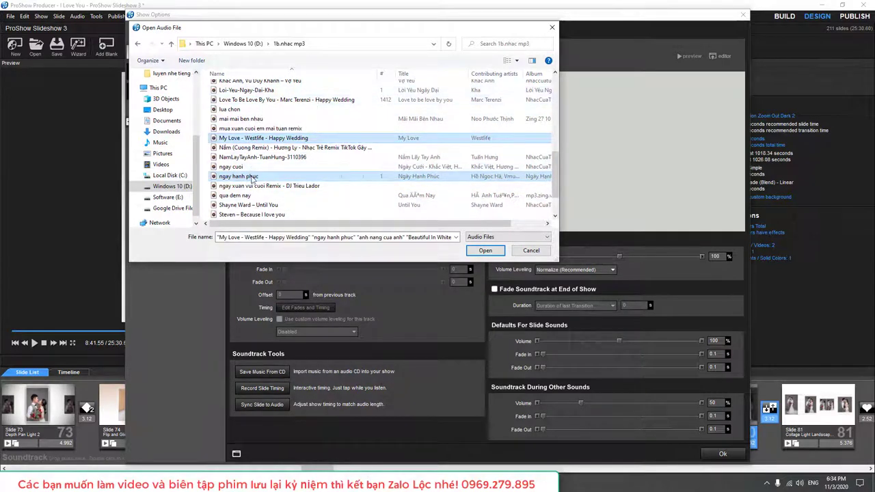
pyautogui.scroll(-1, 260, 191)
pyautogui.scroll(-1, 262, 217)
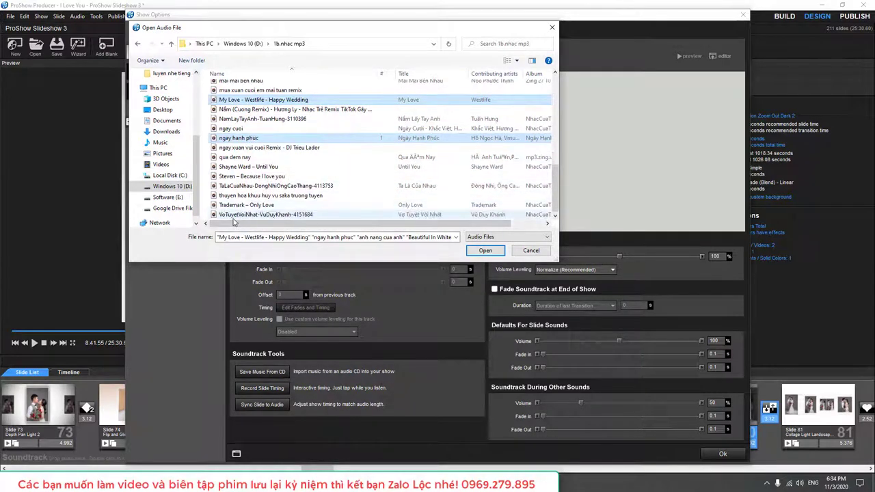
pyautogui.scroll(2, 294, 199)
pyautogui.scroll(2, 294, 199)
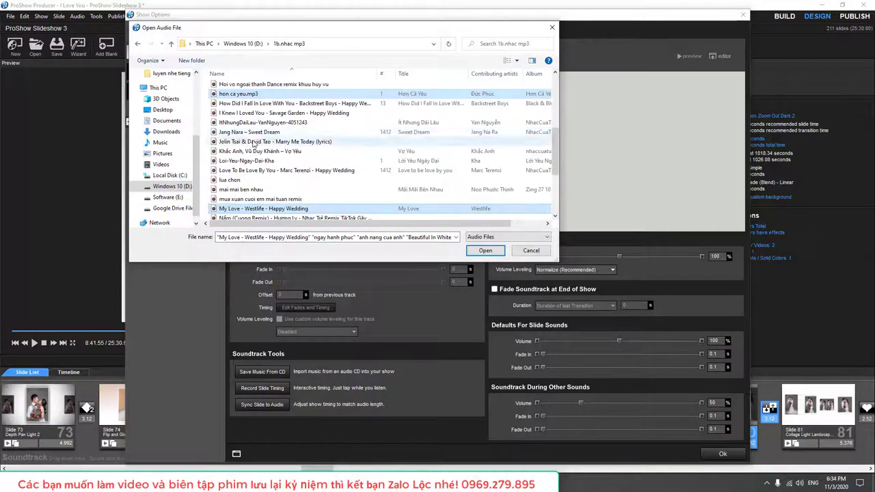
pyautogui.keyDown('ctrl'); pyautogui.click(287, 171); pyautogui.keyUp('ctrl')
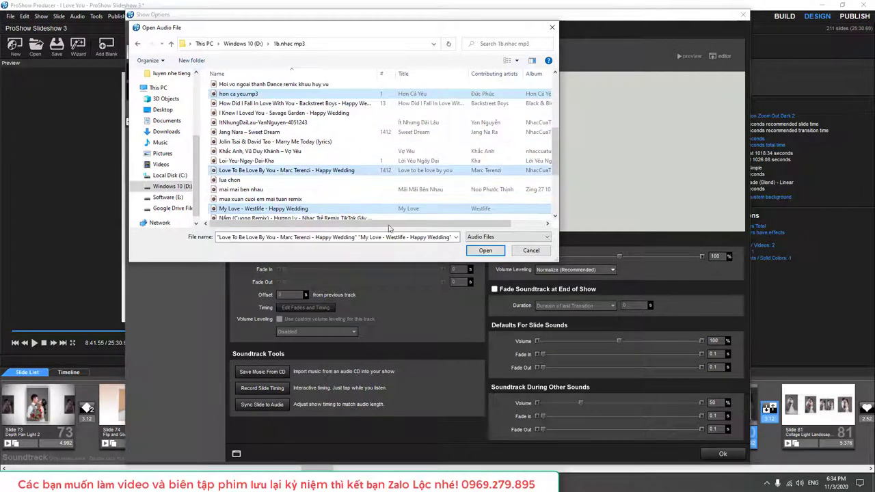
pyautogui.click(485, 251)
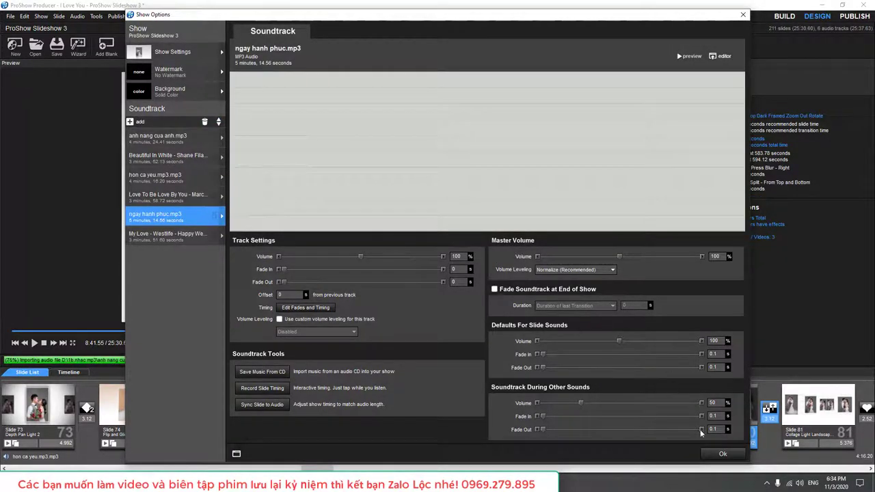
pyautogui.click(723, 454)
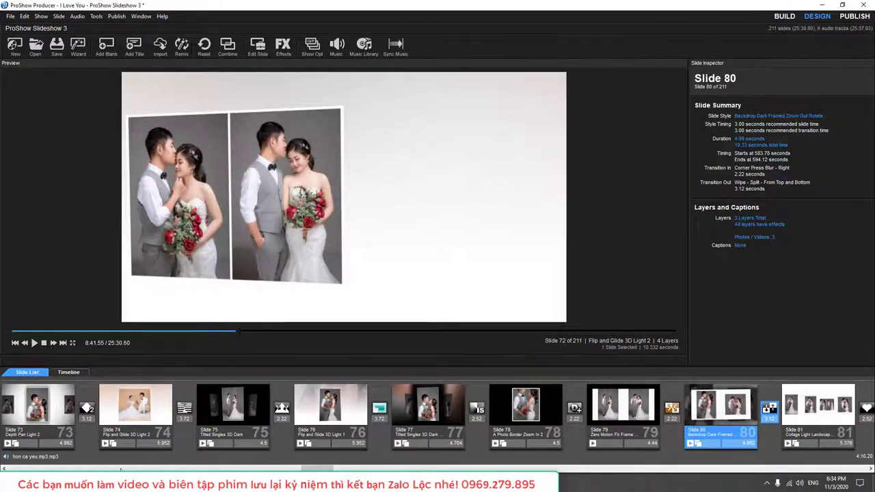
pyautogui.click(4, 469)
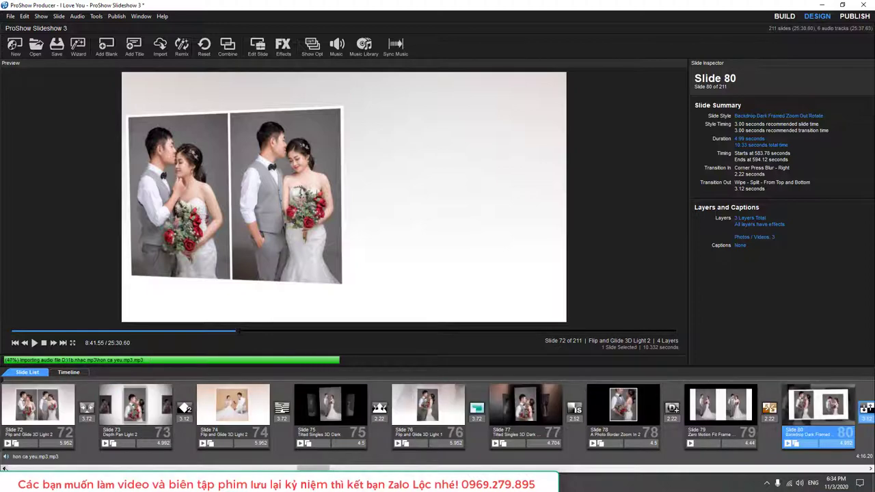
# Copy slides 205 through 211 and paste the duplicates near the end of the slide list
pyautogui.scroll(5, 437, 410)
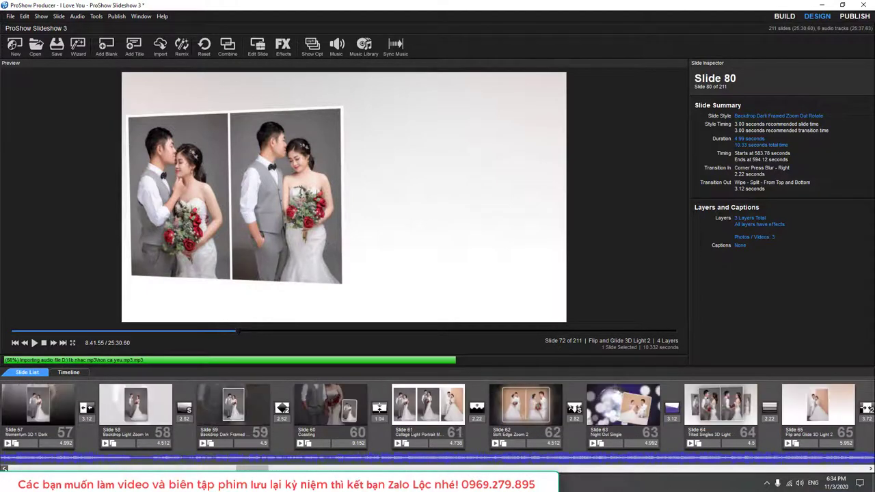
pyautogui.moveTo(253, 470); pyautogui.dragTo(863, 470)
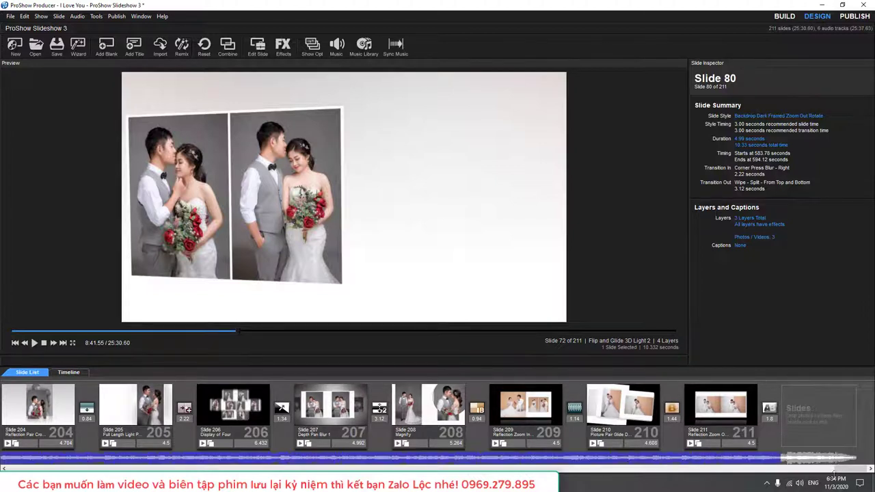
pyautogui.moveTo(859, 469); pyautogui.dragTo(843, 477)
pyautogui.scroll(-4, 841, 470)
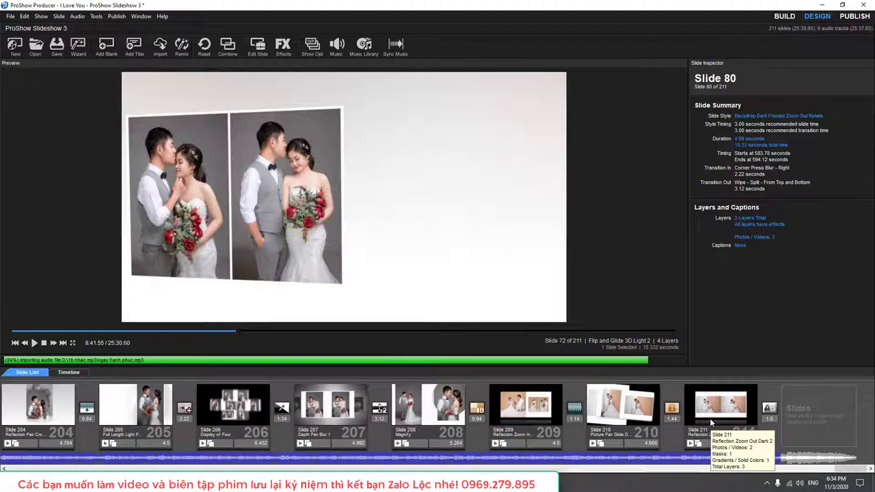
pyautogui.click(125, 420)
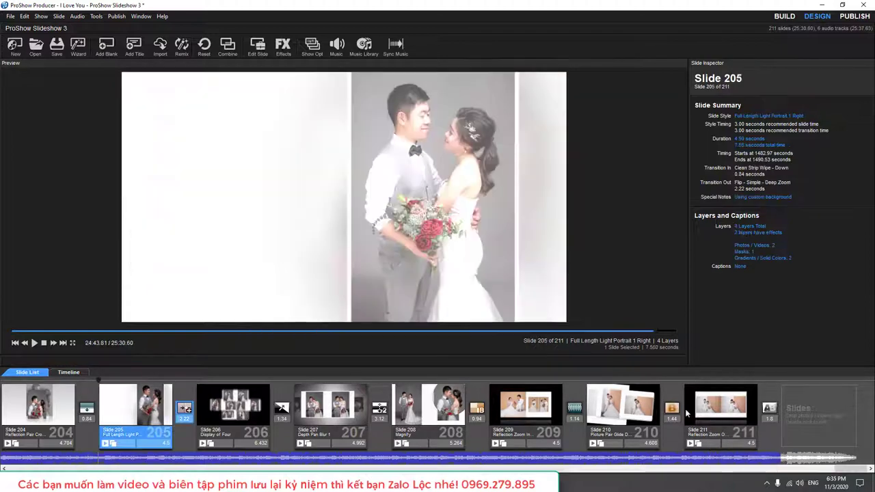
pyautogui.keyDown('shift'); pyautogui.click(723, 415); pyautogui.keyUp('shift')
pyautogui.hotkey('ctrl', 'c')
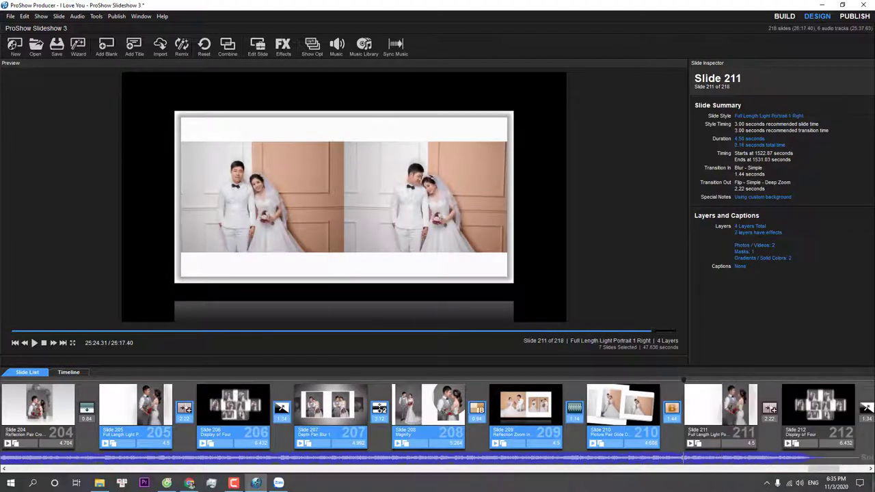
pyautogui.hotkey('ctrl', 'v')
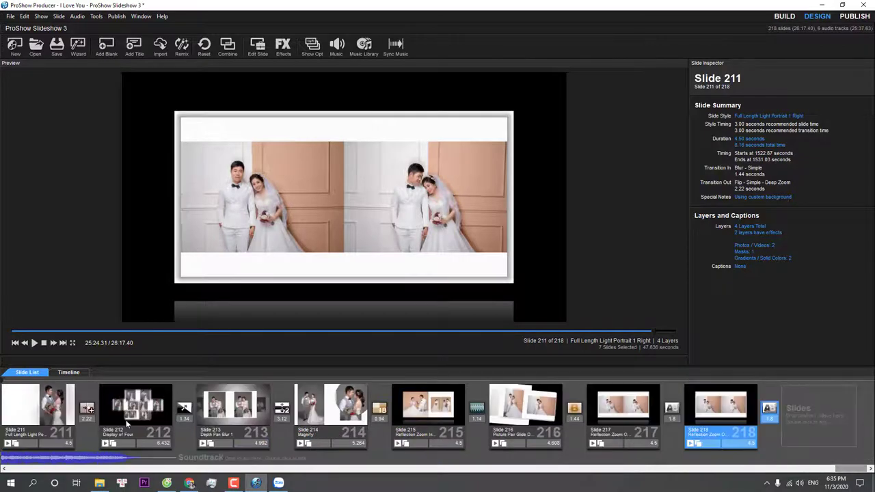
# Delete every slide after slide 211 except Depth Pan Blur 1 to trim the show towards the soundtrack's length
pyautogui.click(127, 424)
pyautogui.click(250, 428)
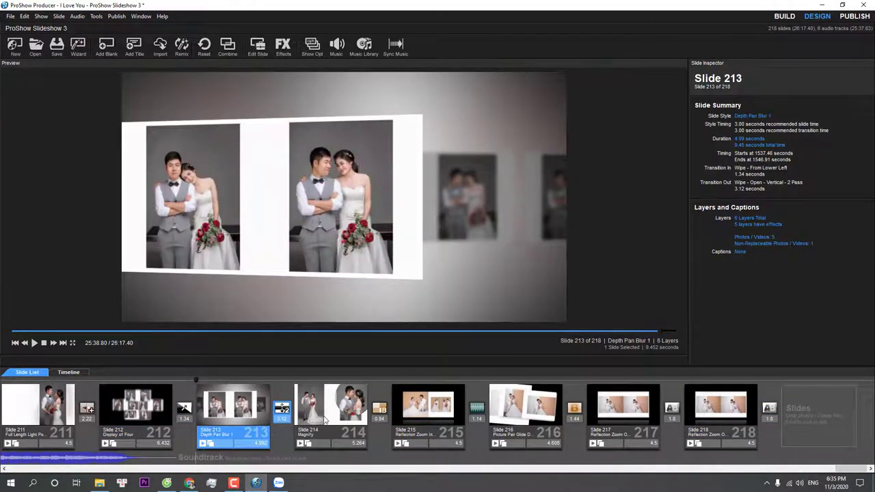
pyautogui.click(151, 409)
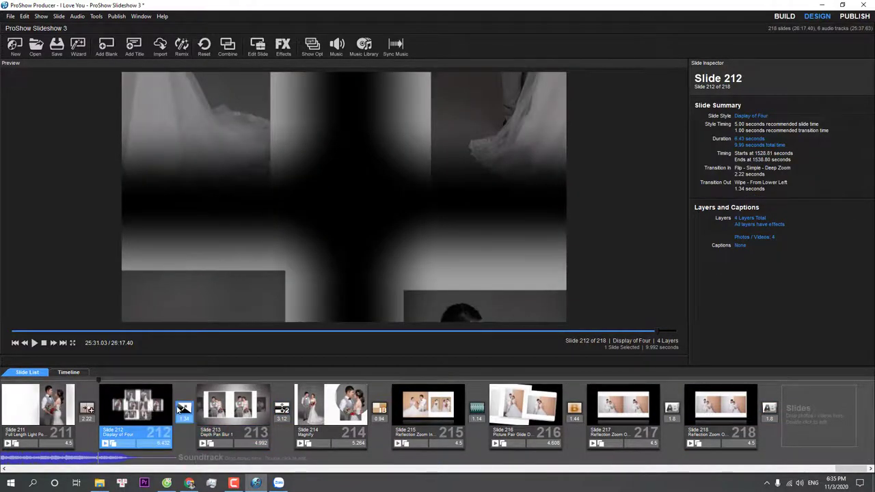
pyautogui.press('Delete')
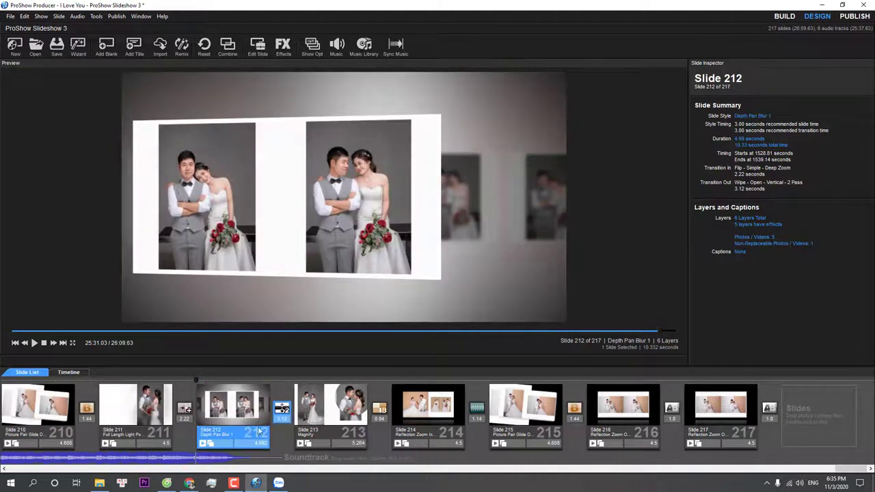
pyautogui.click(419, 431)
pyautogui.press('Delete')
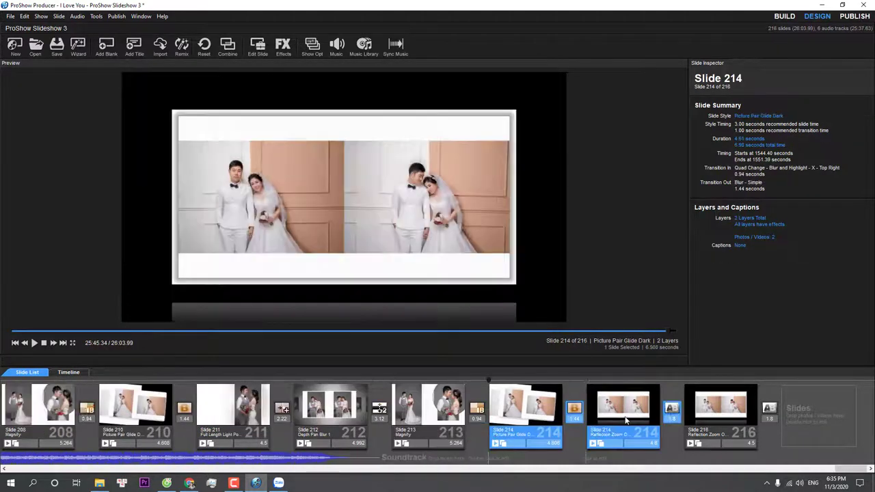
pyautogui.press('Delete')
pyautogui.click(528, 416)
pyautogui.click(722, 415)
pyautogui.press('Delete')
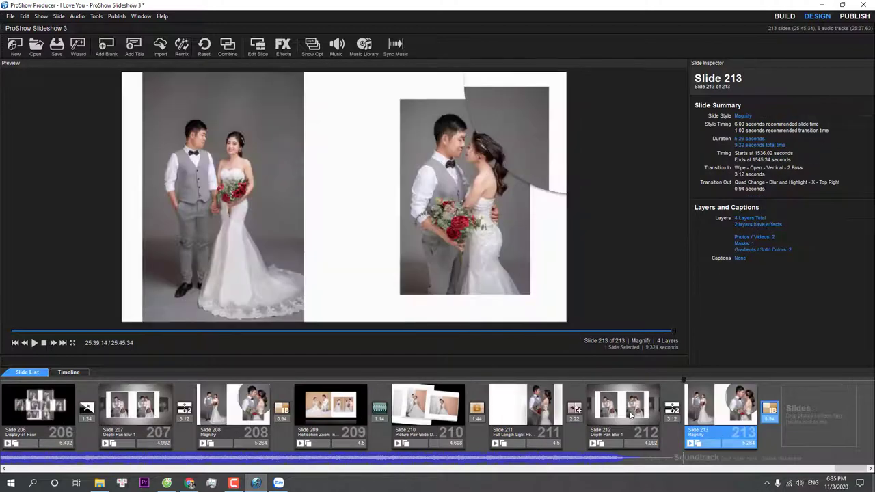
pyautogui.press('Delete')
# Move slide 4, Vignette Blend Dark 2, to the start of the show, set its duration to 15 seconds and preview it
pyautogui.moveTo(843, 469); pyautogui.dragTo(4, 469)
pyautogui.click(48, 425)
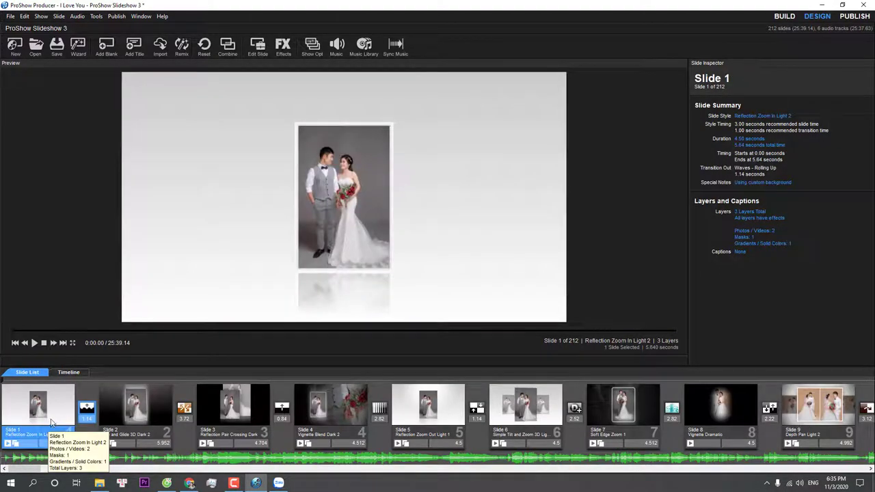
pyautogui.click(346, 417)
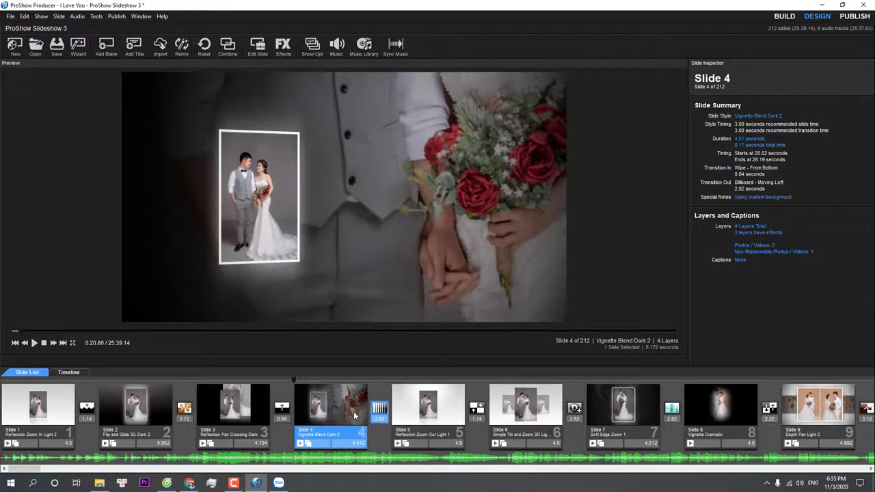
pyautogui.moveTo(34, 418); pyautogui.dragTo(65, 446)
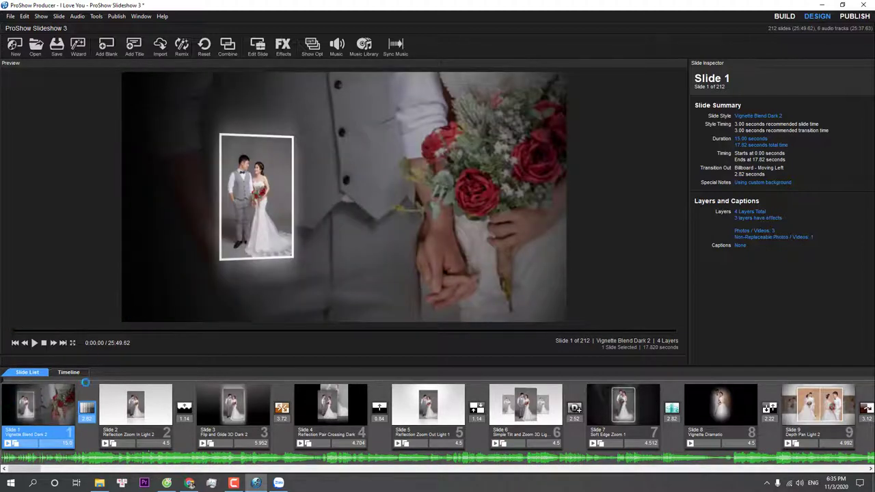
pyautogui.press('space')
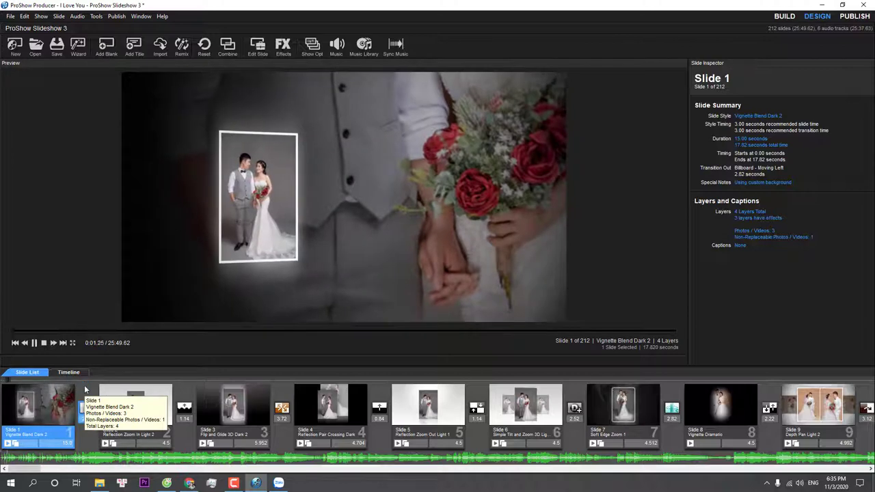
pyautogui.press('space')
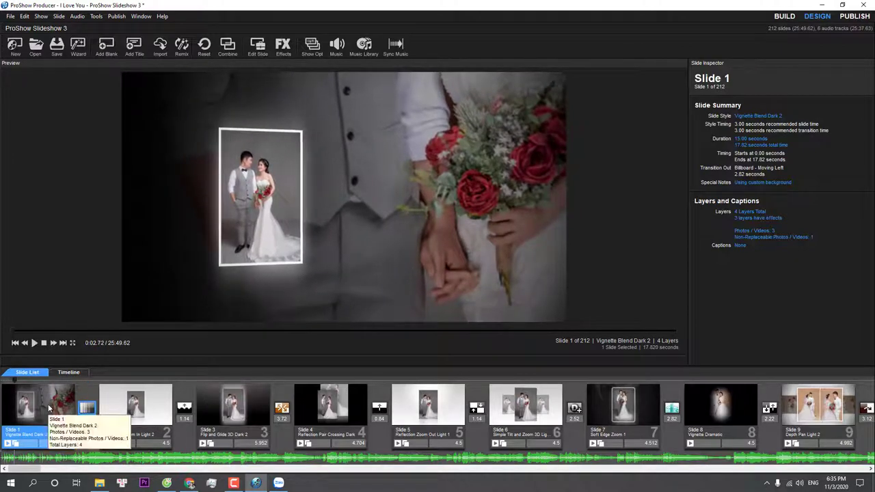
# Open the slide options of slide 1 and review its slide style and its Image, Image Glow and Background Image layers
pyautogui.doubleClick(49, 408)
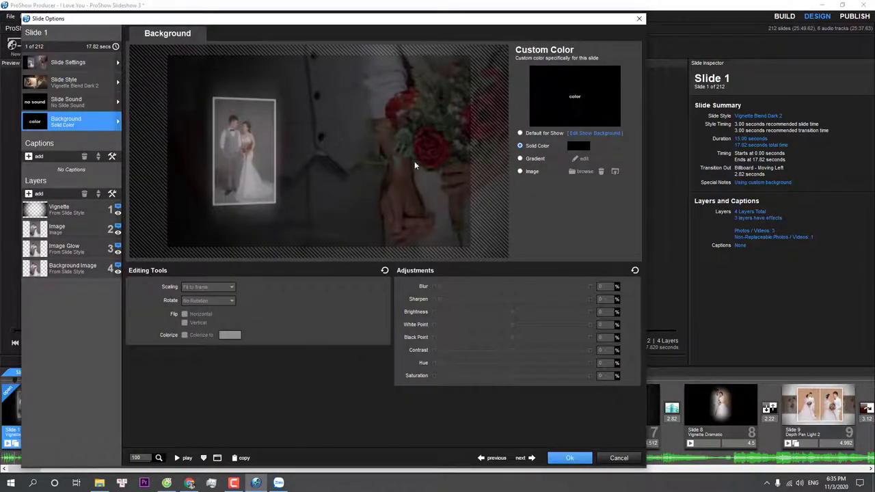
pyautogui.click(57, 83)
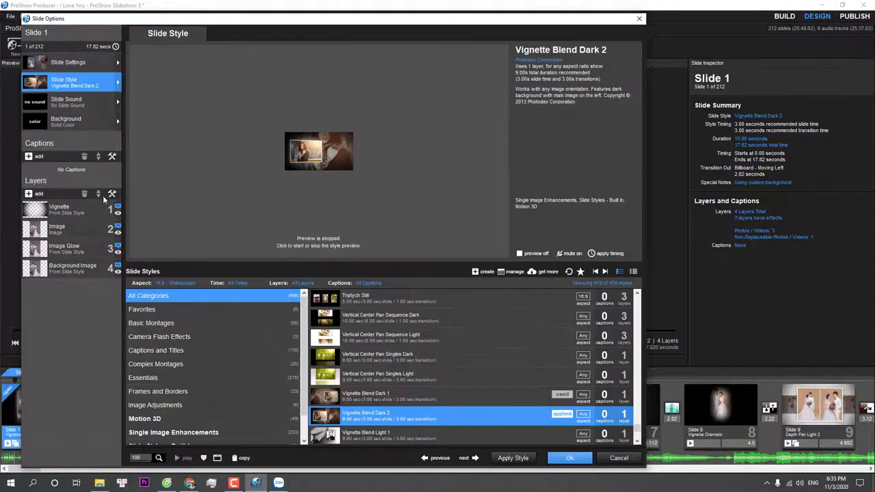
pyautogui.click(53, 233)
pyautogui.scroll(5, 251, 157)
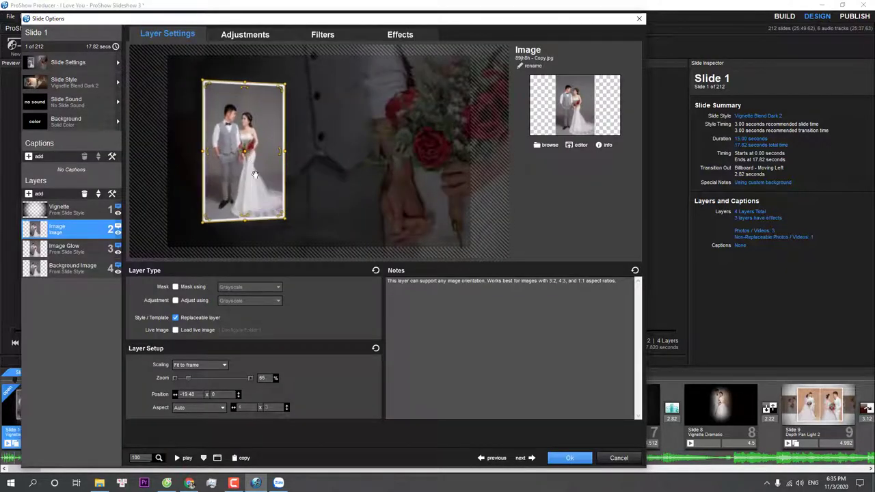
pyautogui.scroll(1, 264, 178)
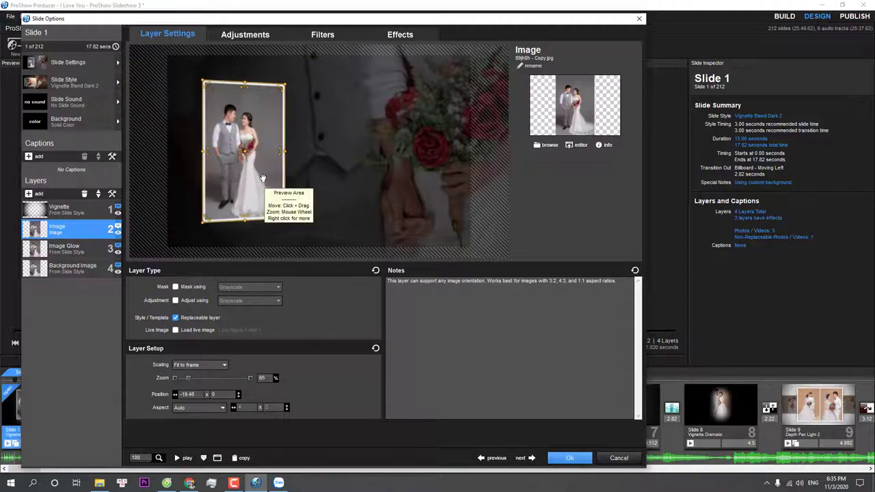
pyautogui.click(42, 248)
pyautogui.scroll(10, 244, 151)
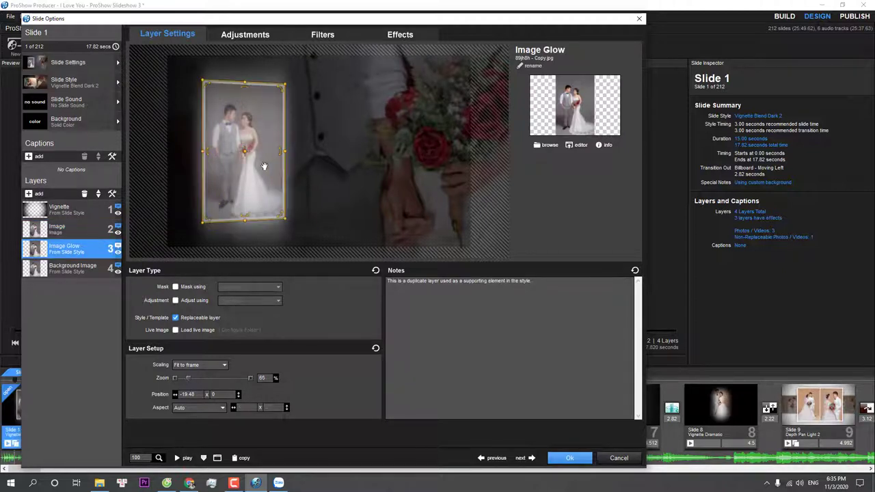
pyautogui.click(82, 270)
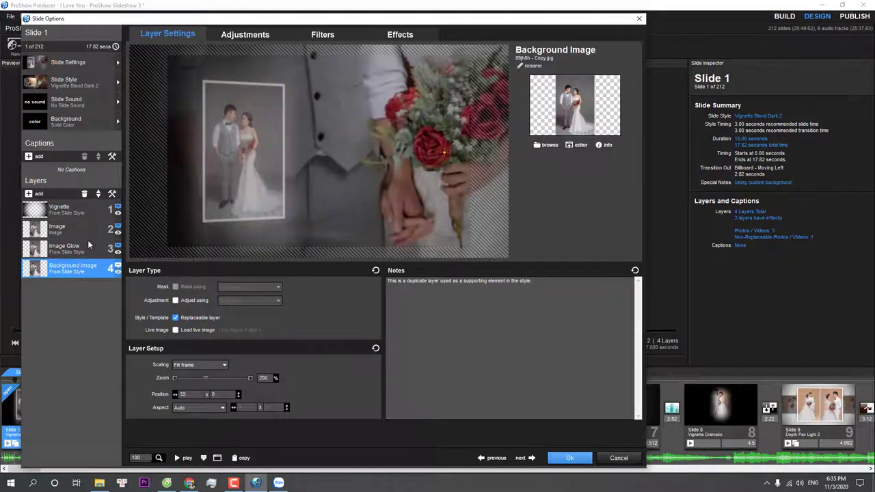
pyautogui.click(88, 235)
pyautogui.scroll(-1, 260, 173)
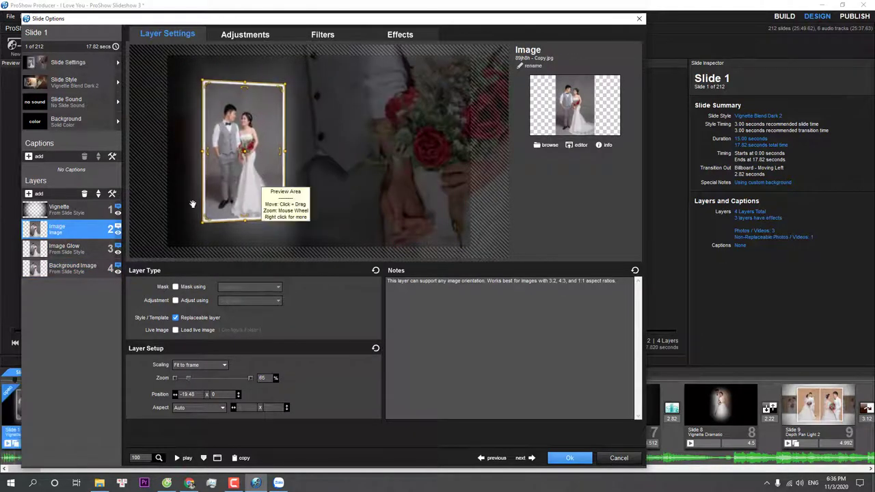
# Reposition slide 1's Background Image layer to about 18 x 12, enlarge it to 220% zoom and apply the changes
pyautogui.click(67, 274)
pyautogui.moveTo(415, 158); pyautogui.dragTo(365, 177)
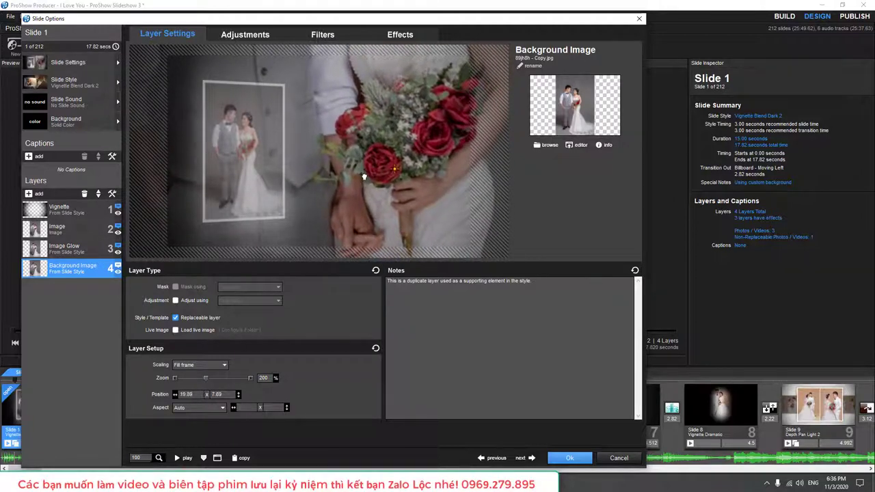
pyautogui.scroll(4, 410, 178)
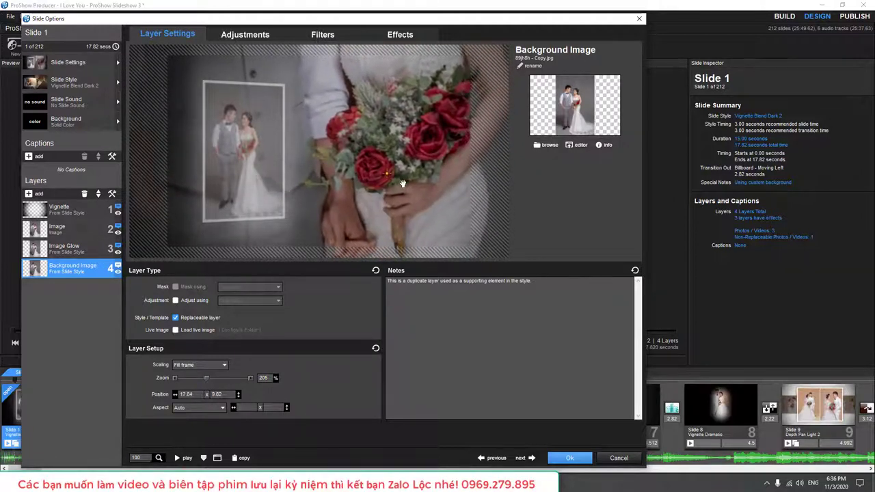
pyautogui.scroll(-1, 401, 202)
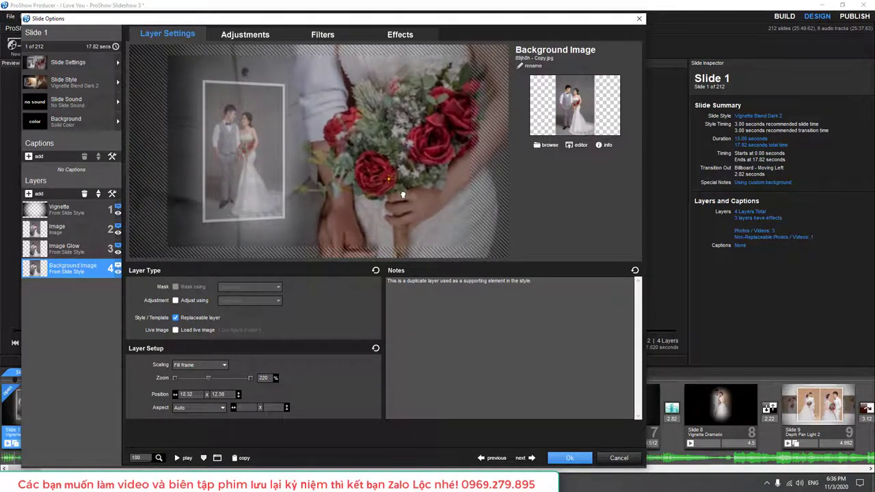
pyautogui.click(572, 458)
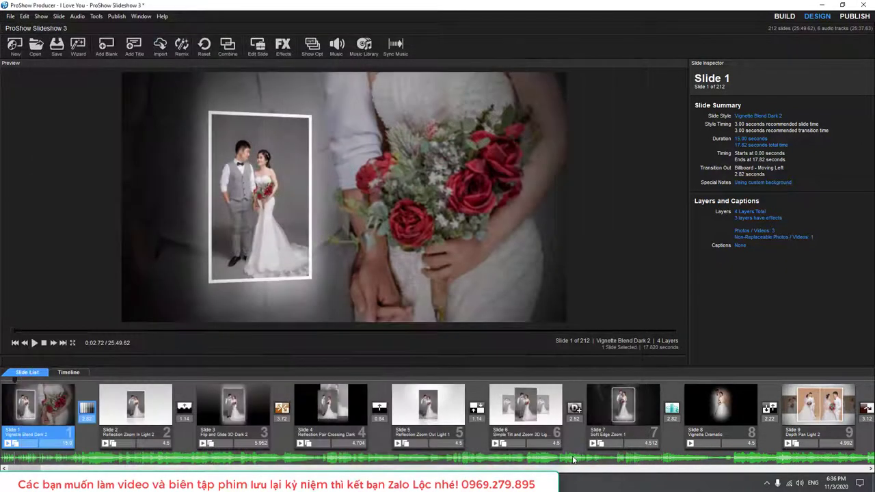
# Preview the show full screen from the beginning and from the transition after slide 3, and look ahead to the slides around 190
pyautogui.click(34, 343)
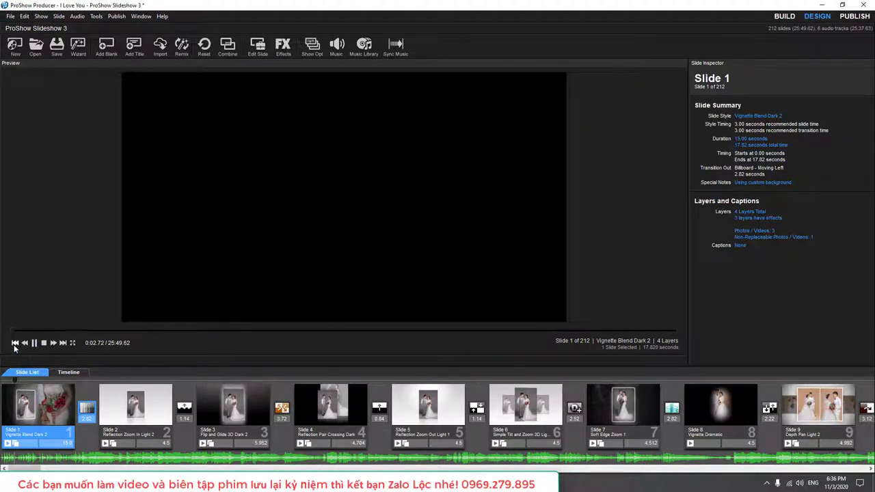
pyautogui.click(14, 344)
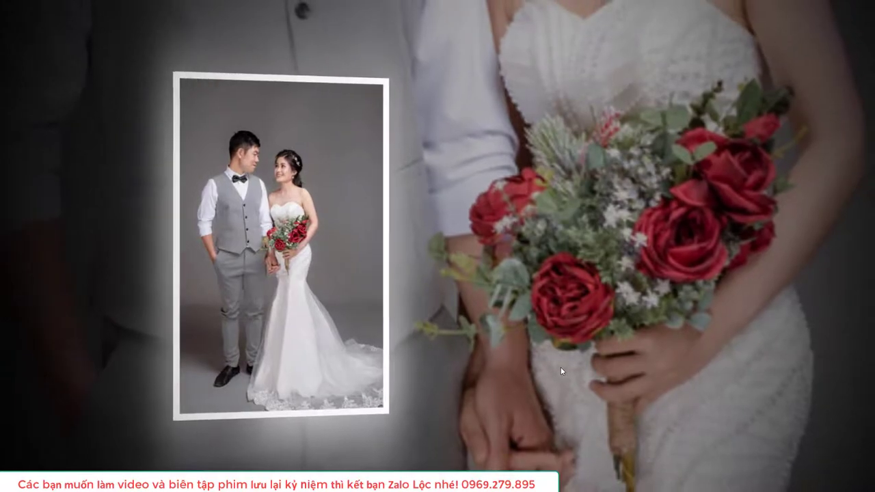
pyautogui.press('Escape')
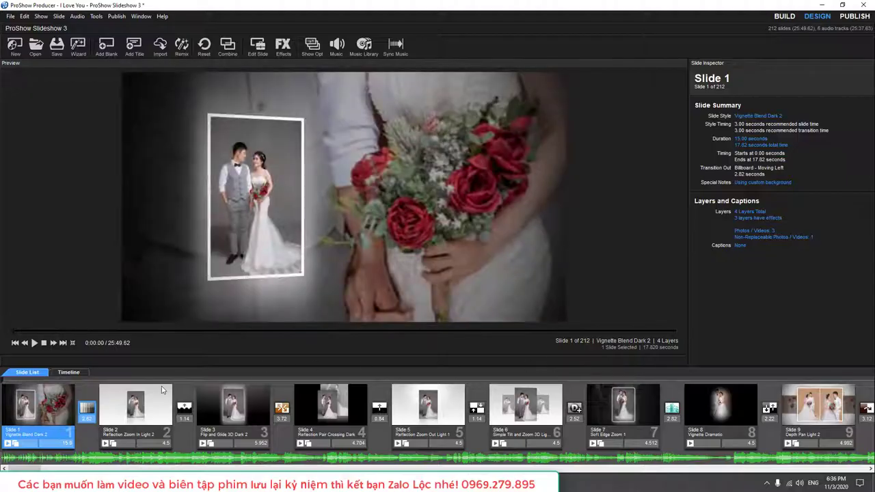
pyautogui.moveTo(167, 380); pyautogui.dragTo(329, 374)
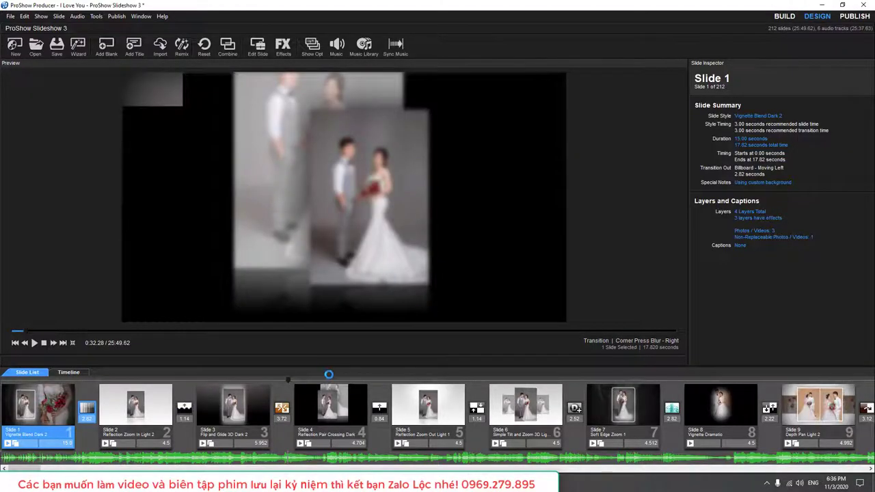
pyautogui.press('F11')
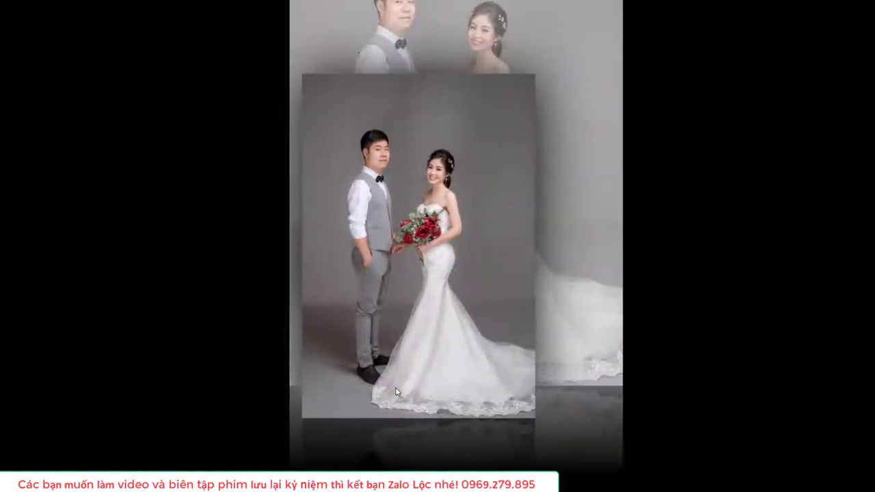
pyautogui.press('Escape')
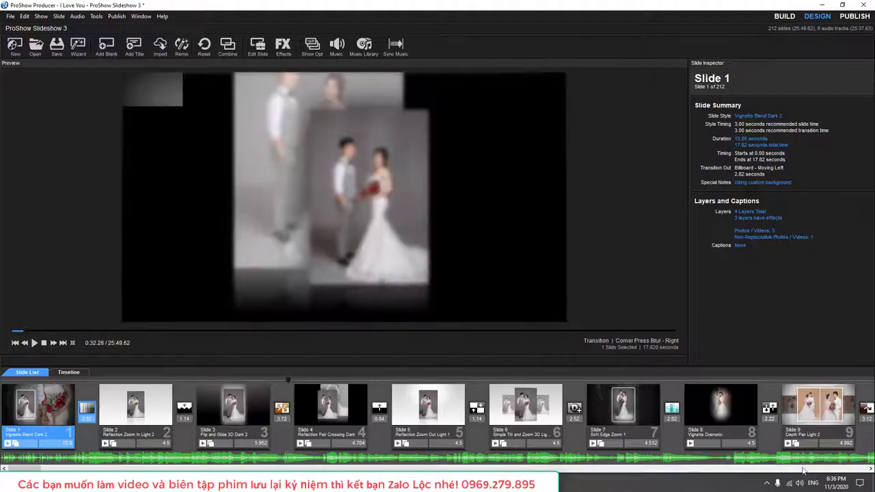
pyautogui.moveTo(38, 469); pyautogui.dragTo(789, 470)
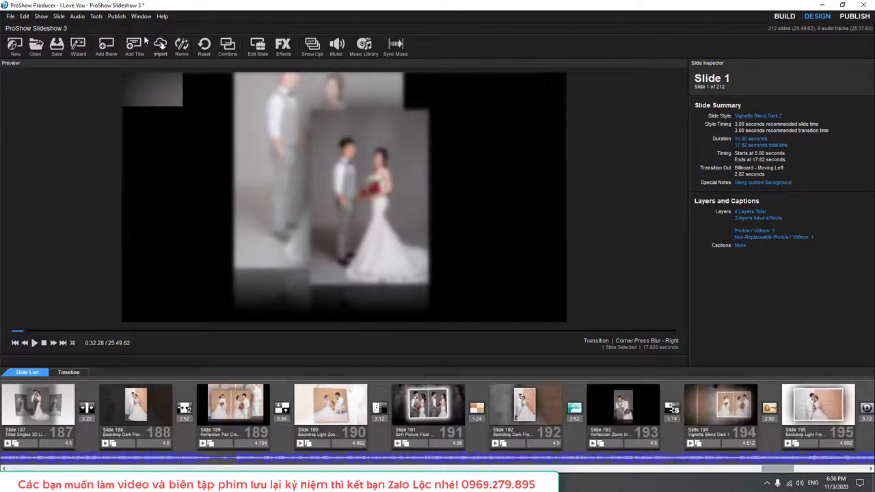
pyautogui.click(790, 483)
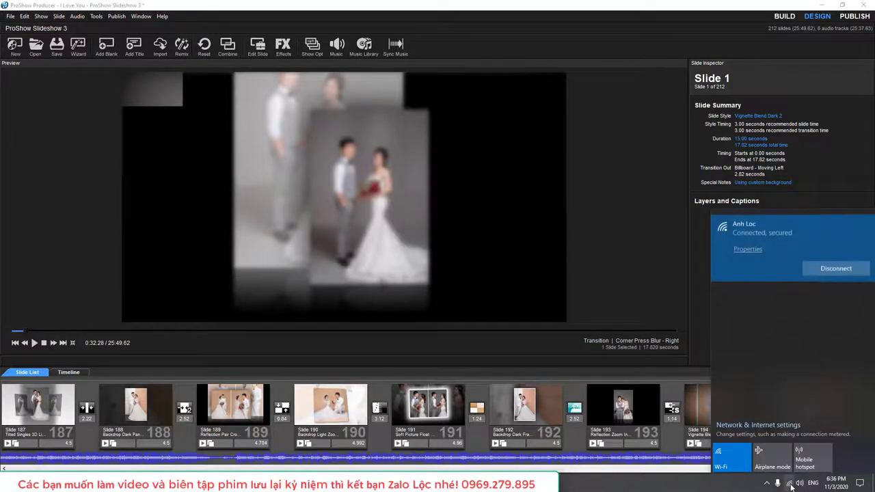
pyautogui.click(146, 4)
pyautogui.click(120, 17)
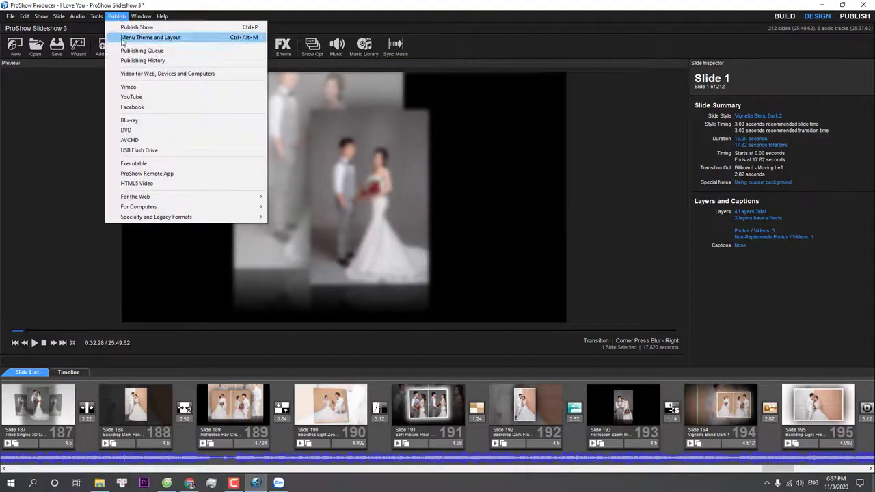
pyautogui.click(130, 120)
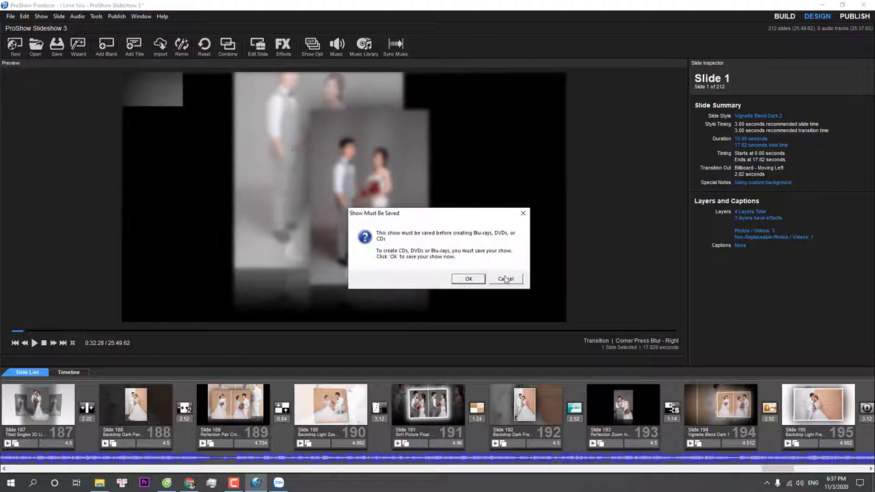
pyautogui.click(523, 213)
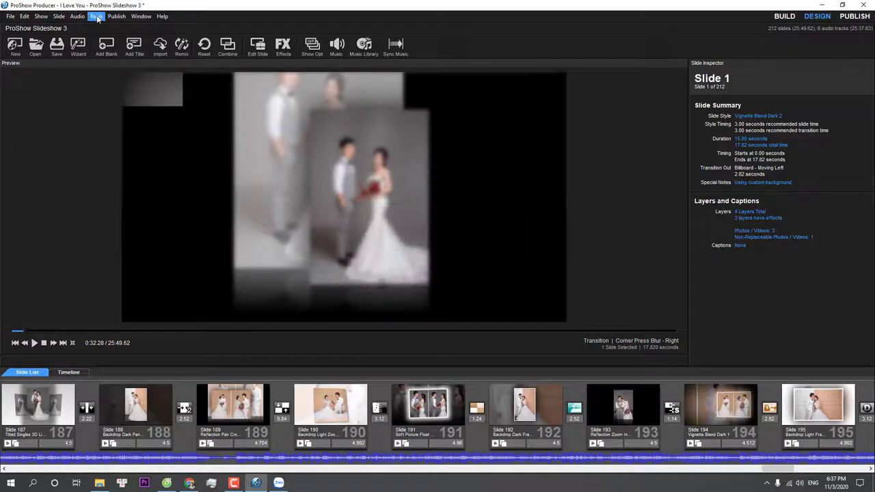
# Export the show with the Vimeo 1080p preset as an MP4 video on the computer, named 2525, in the album 2525 folder inside LAM VIEC O DAY
pyautogui.click(117, 16)
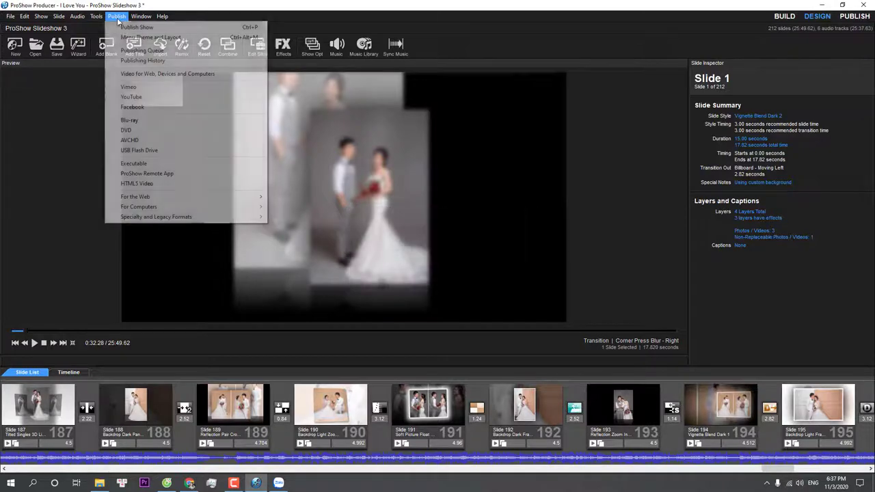
pyautogui.click(130, 87)
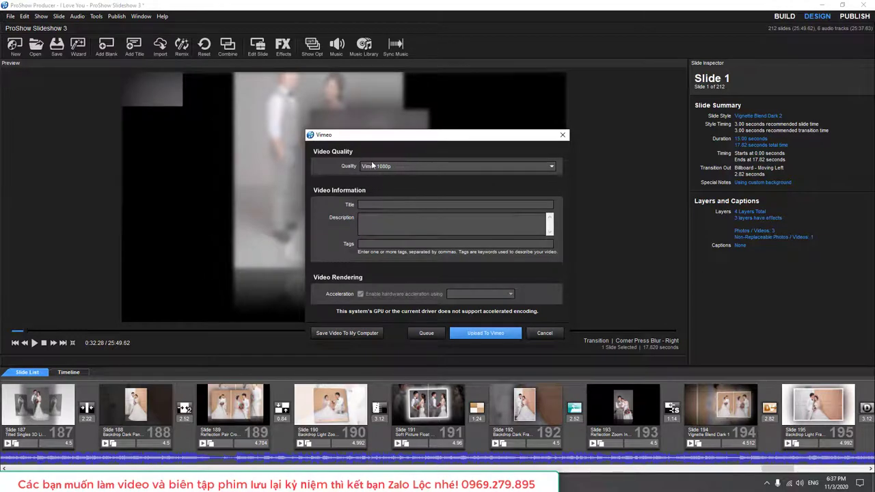
pyautogui.click(360, 333)
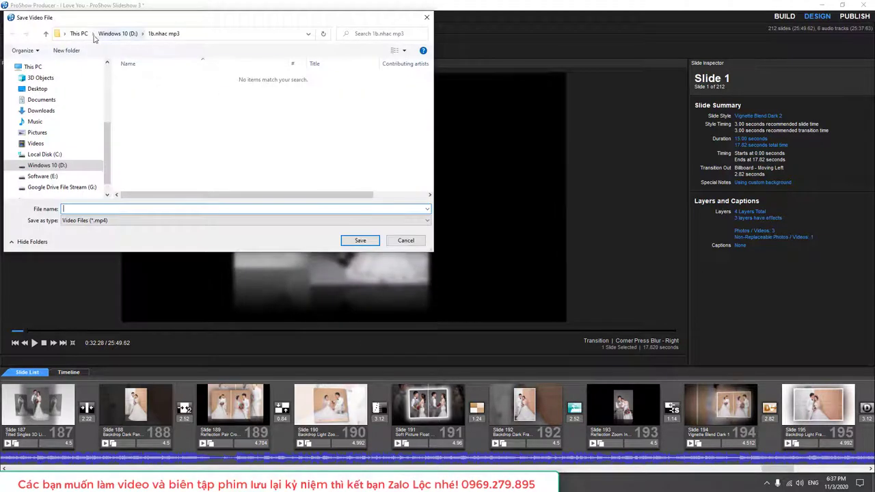
pyautogui.scroll(1, 68, 116)
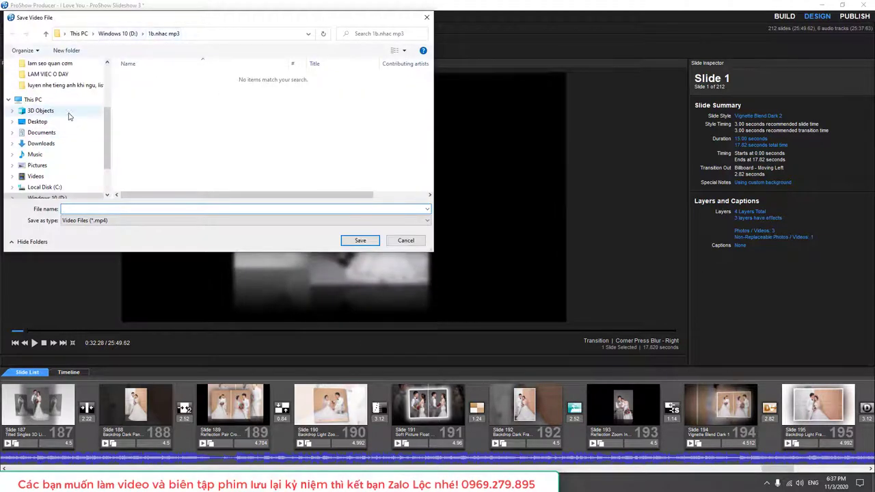
pyautogui.scroll(1, 68, 116)
pyautogui.click(68, 117)
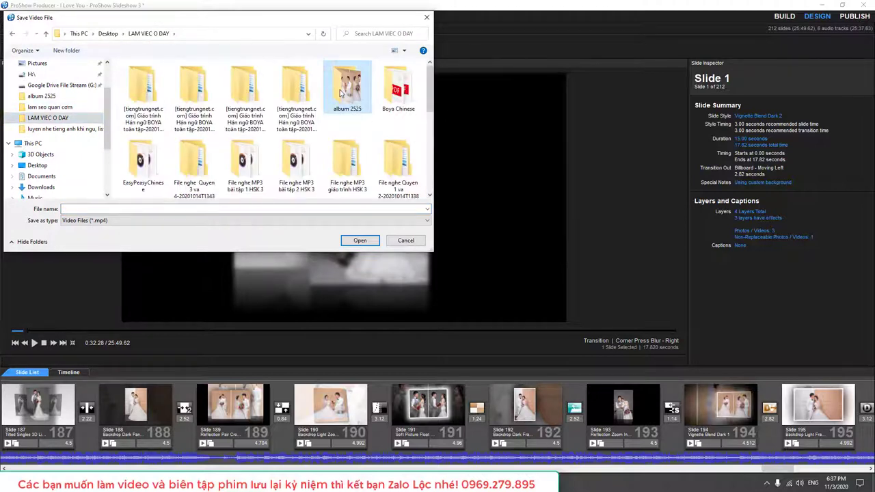
pyautogui.doubleClick(340, 93)
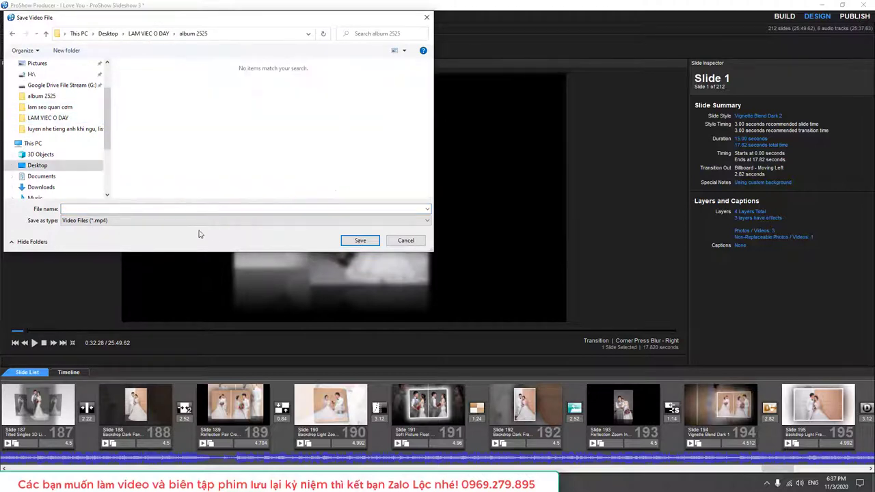
pyautogui.click(164, 208)
pyautogui.write('2525')
pyautogui.press('Return')
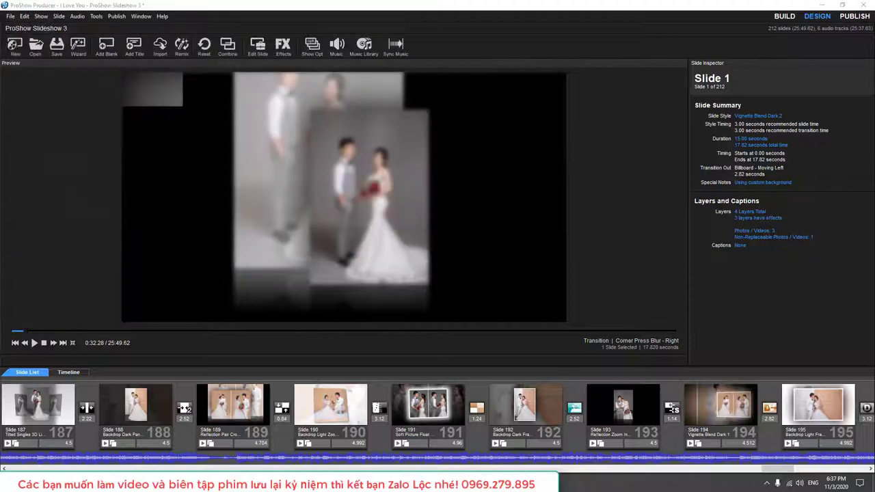